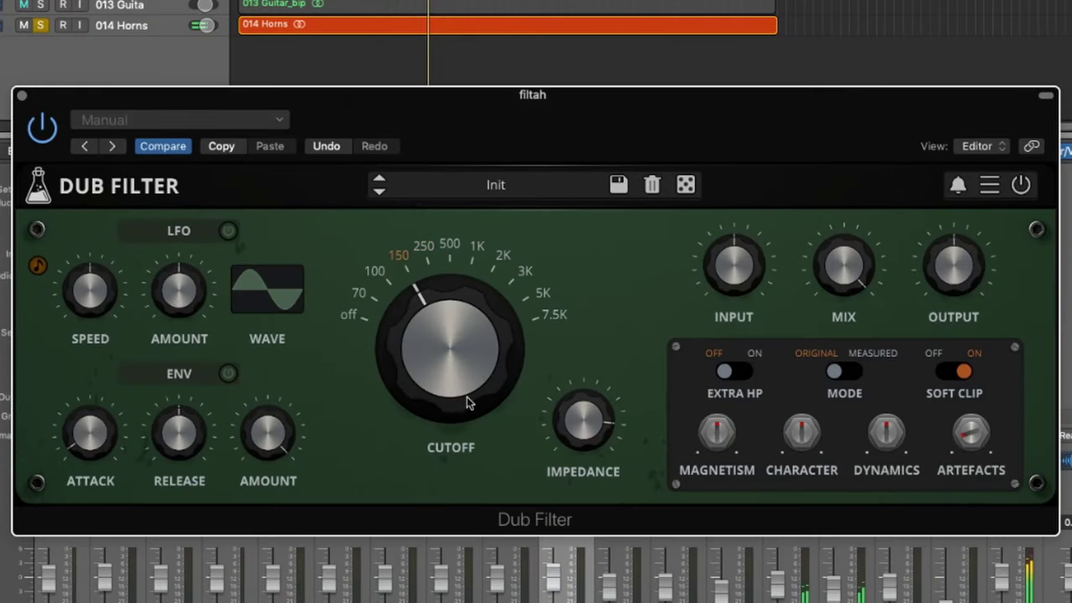
- Try out the Dub Filter's cutoff, mix, input and output knobs, returning each one to its default setting
drag(466, 396, 497, 355)
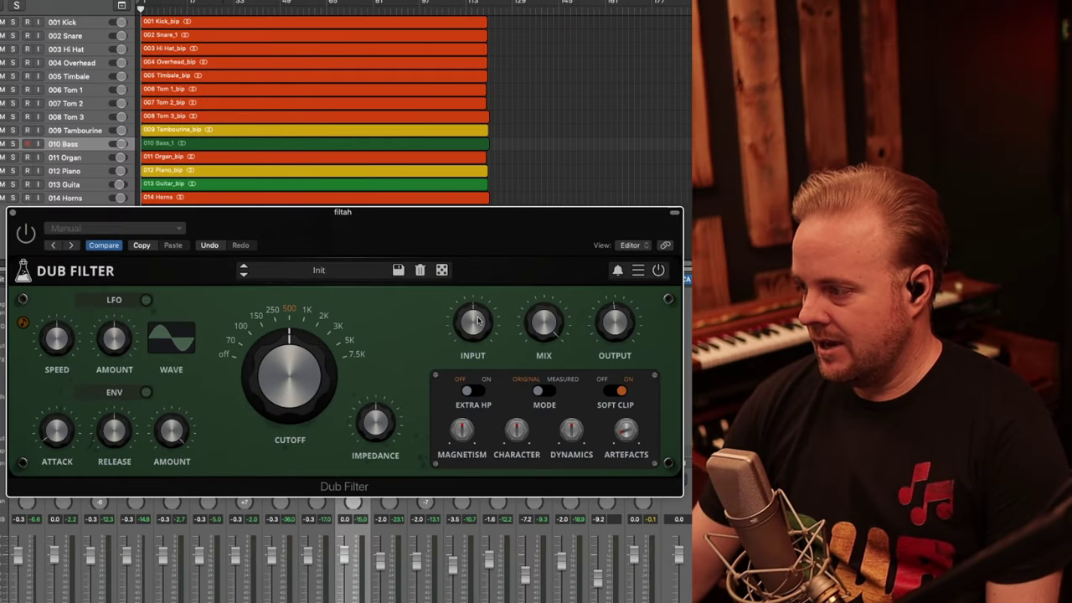
drag(555, 315, 562, 264)
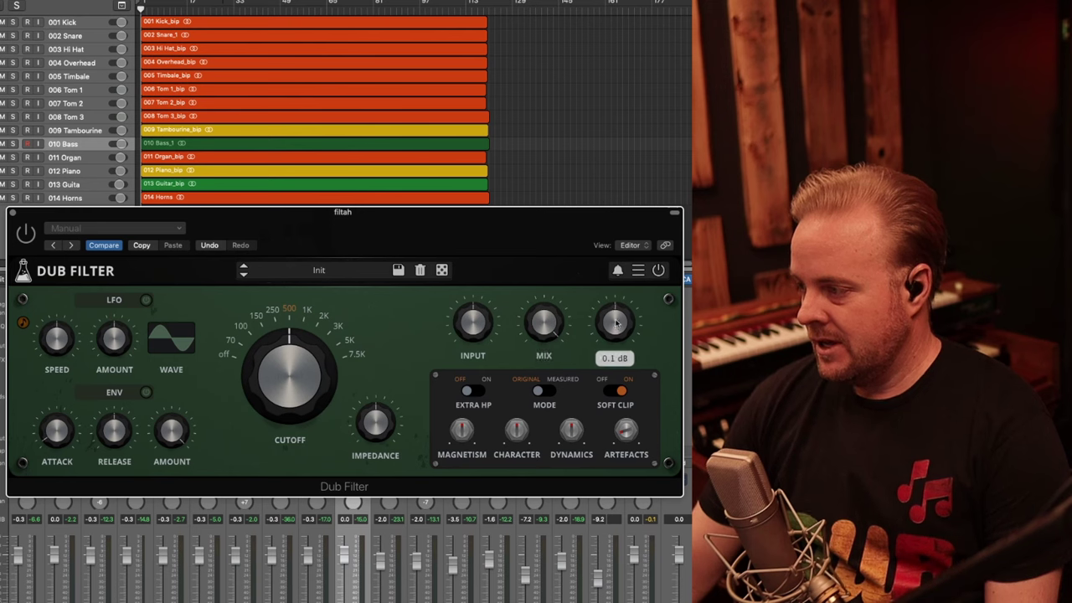
drag(480, 331, 483, 262)
drag(619, 323, 614, 359)
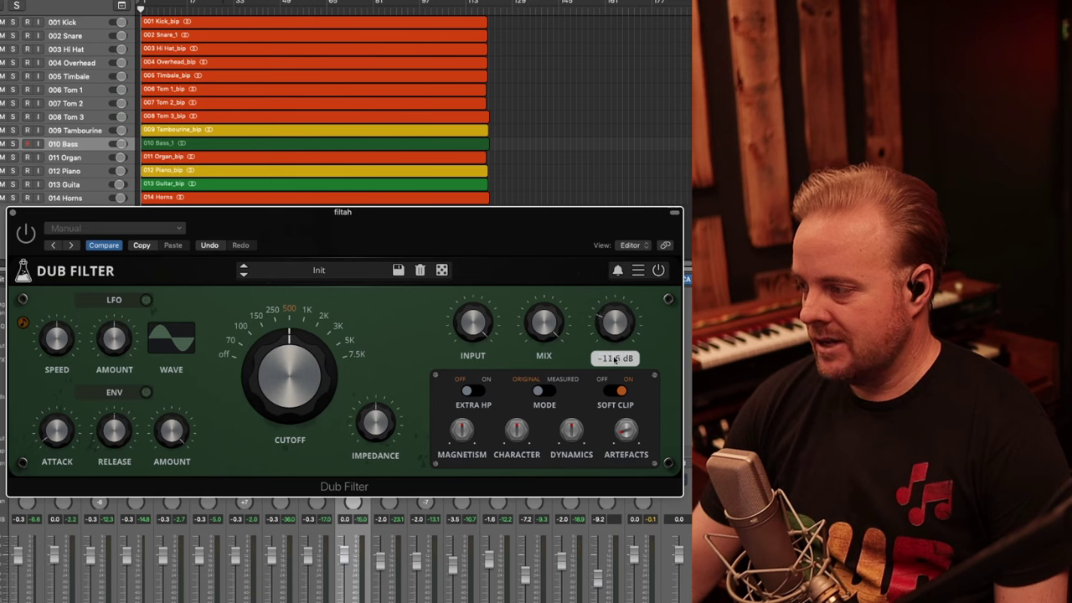
drag(614, 405, 615, 316)
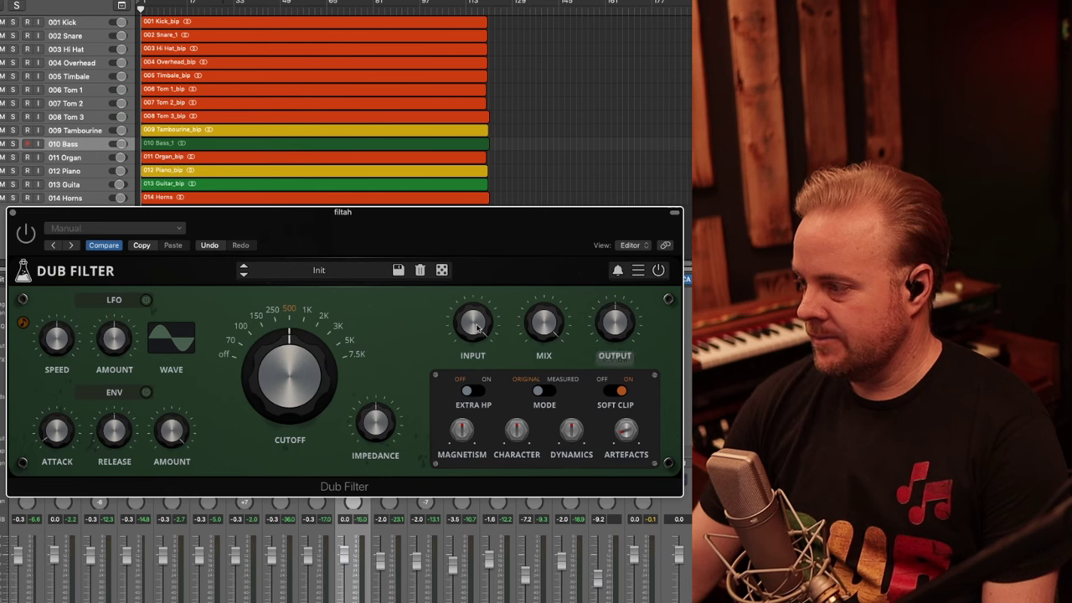
mouse_move(542, 327)
drag(543, 327, 544, 432)
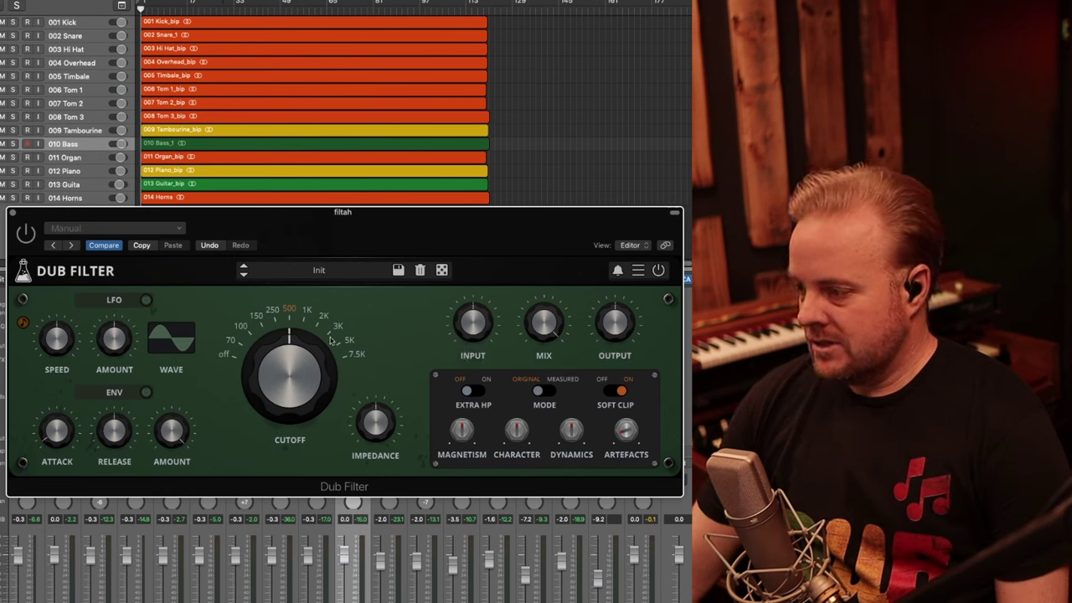
drag(293, 375, 284, 399)
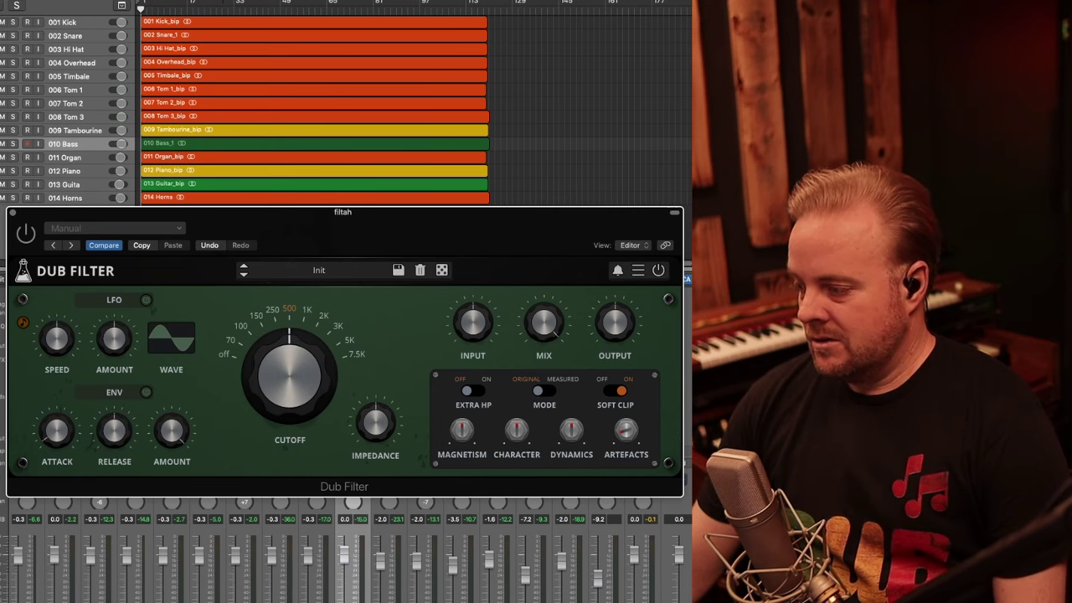
- Switch to the plugin analyzer showing Dub Filter's frequency response and clear the filtah plug-in window out of the way
click(532, 600)
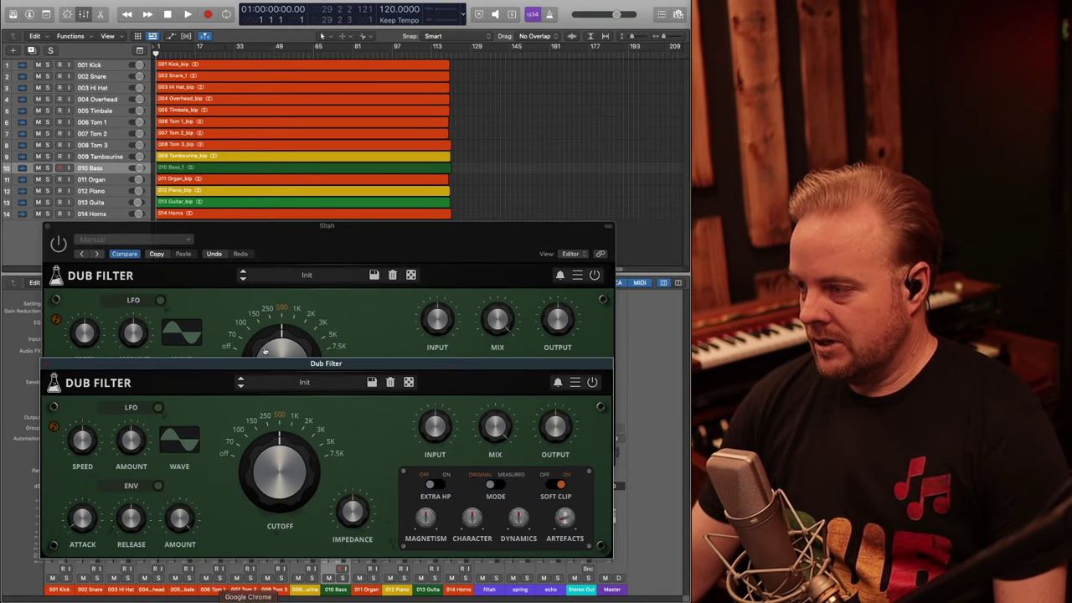
click(17, 1)
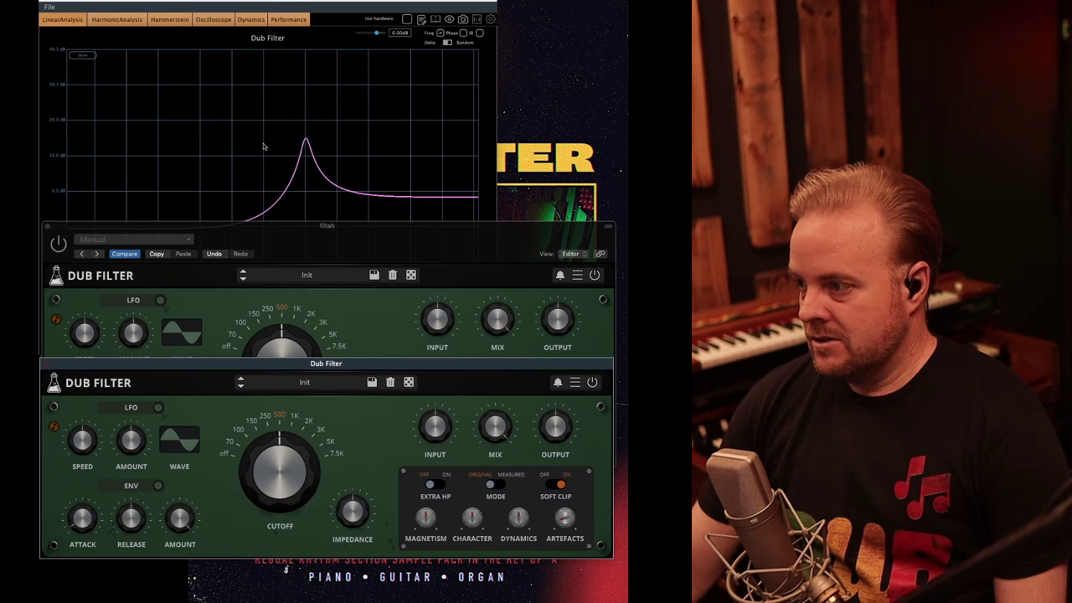
click(304, 251)
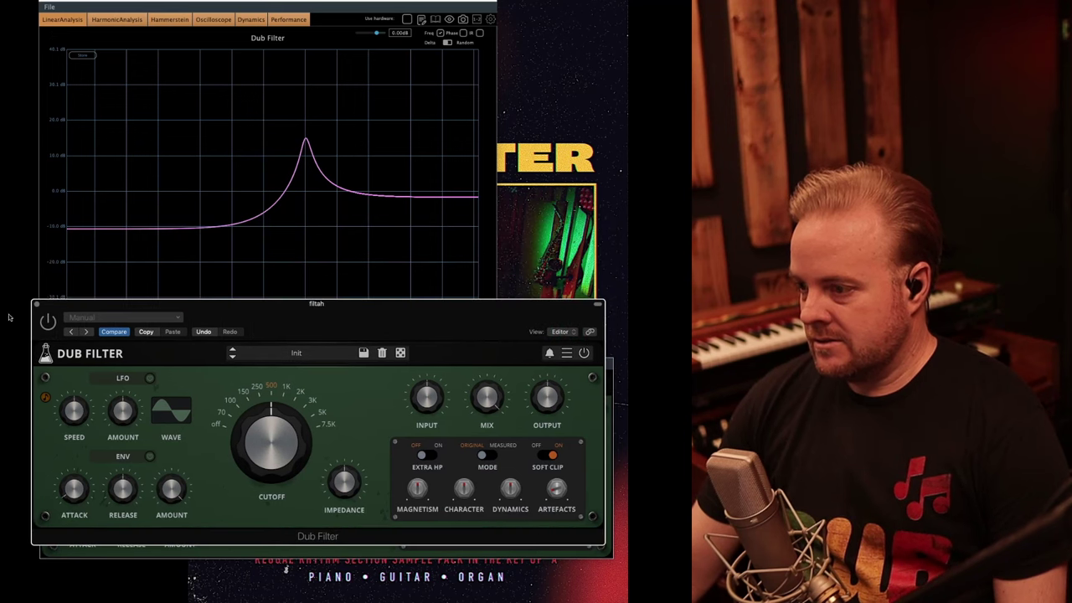
click(52, 304)
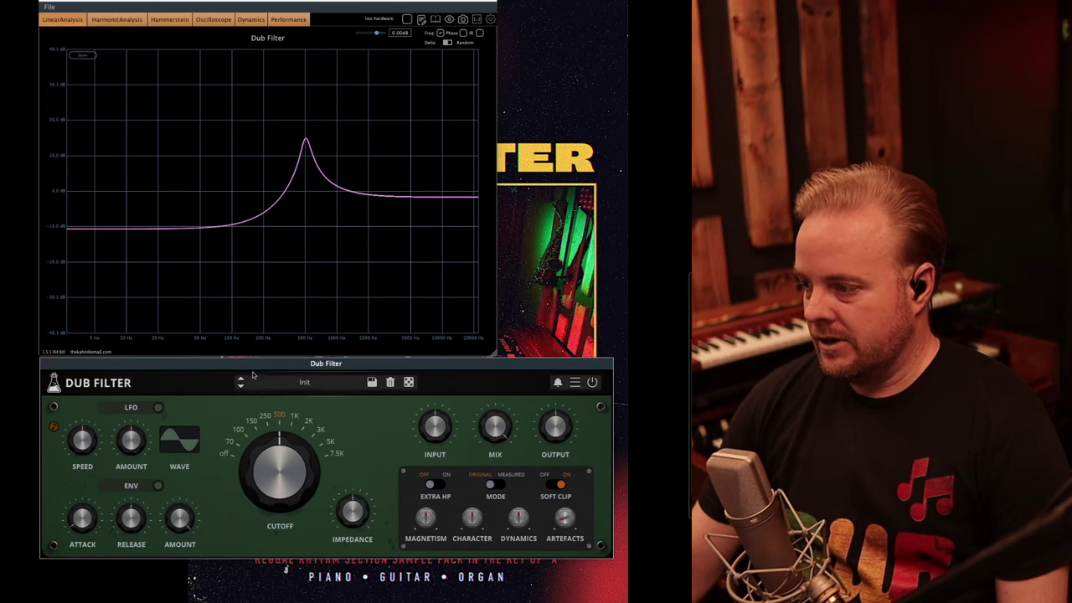
- Try different cutoff and impedance settings on the analyzed Dub Filter and return them to 500 and 50%
mouse_move(277, 449)
mouse_down()
mouse_move(292, 419)
mouse_move(259, 502)
mouse_move(291, 442)
mouse_move(311, 464)
mouse_move(298, 427)
mouse_move(293, 441)
mouse_move(272, 436)
mouse_move(278, 450)
mouse_up()
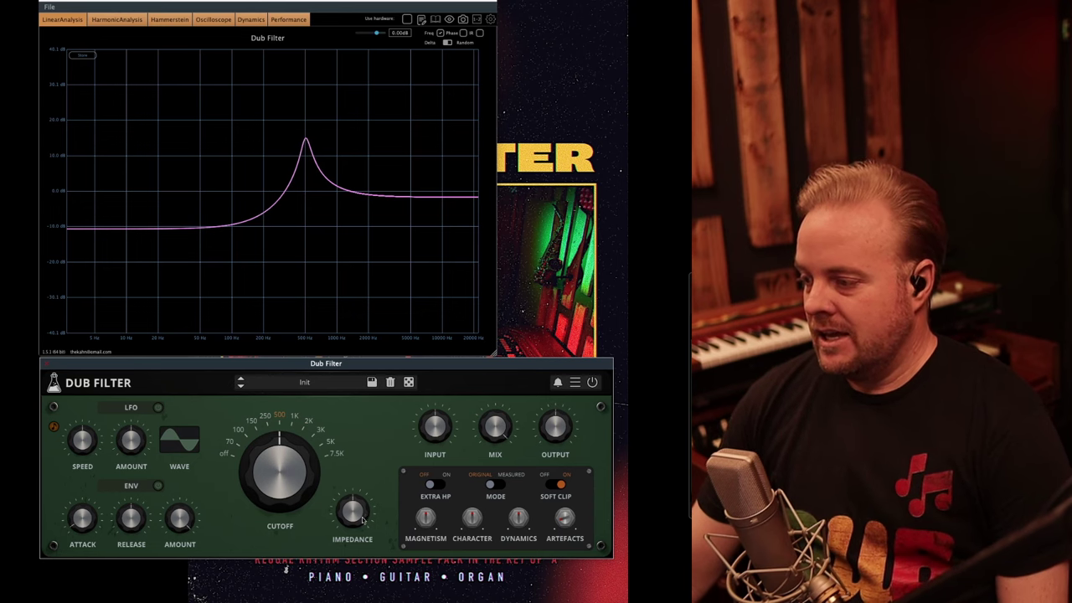
mouse_move(350, 516)
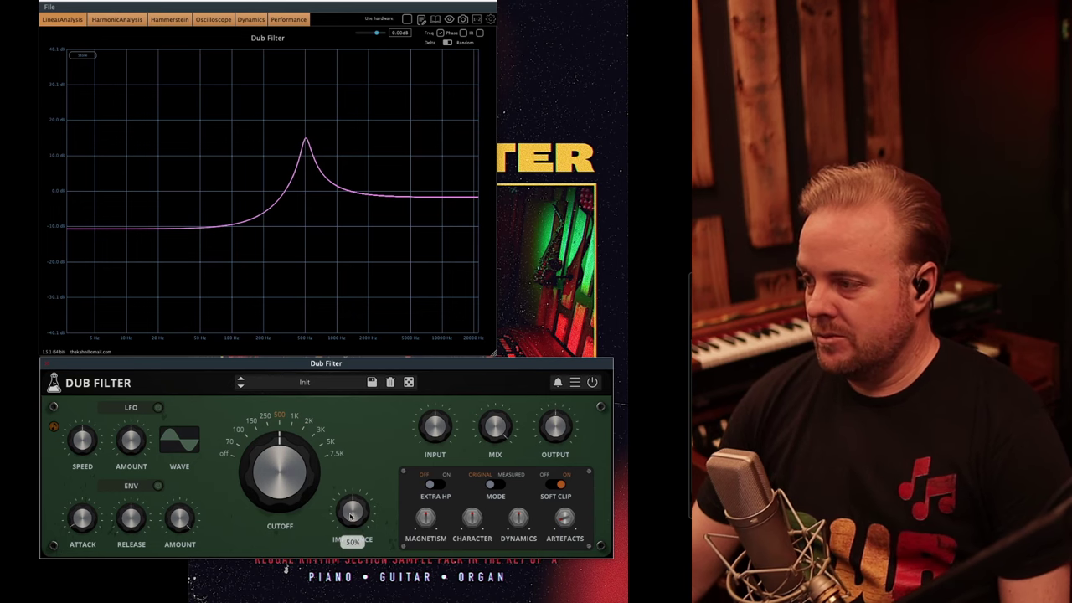
drag(356, 498, 355, 481)
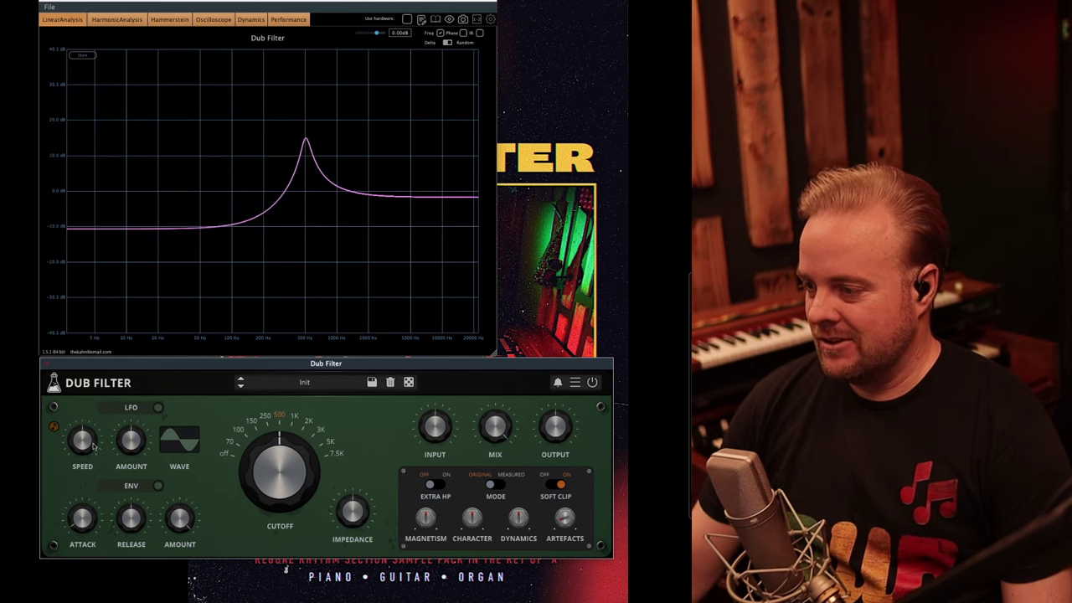
- Enable the LFO on the analyzed Dub Filter, raise its modulation amount and adjust its speed
mouse_move(83, 430)
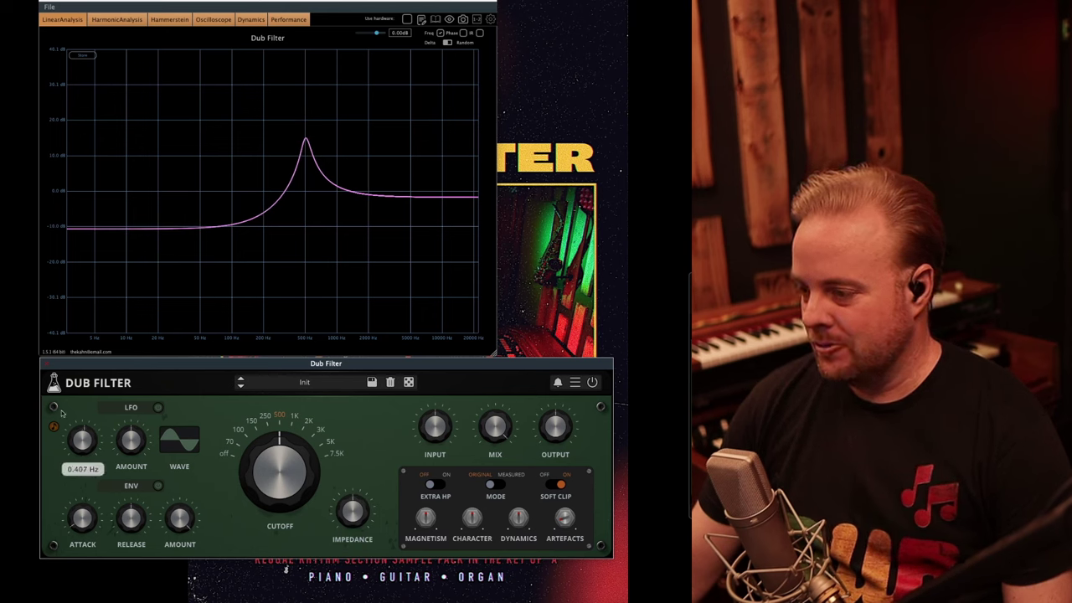
click(157, 407)
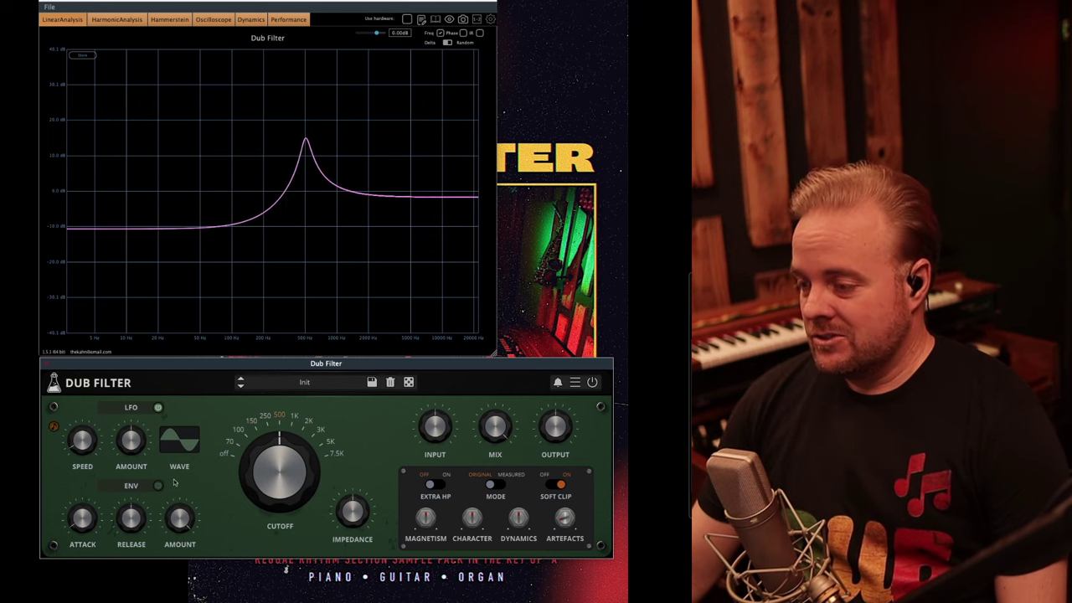
drag(300, 459, 307, 430)
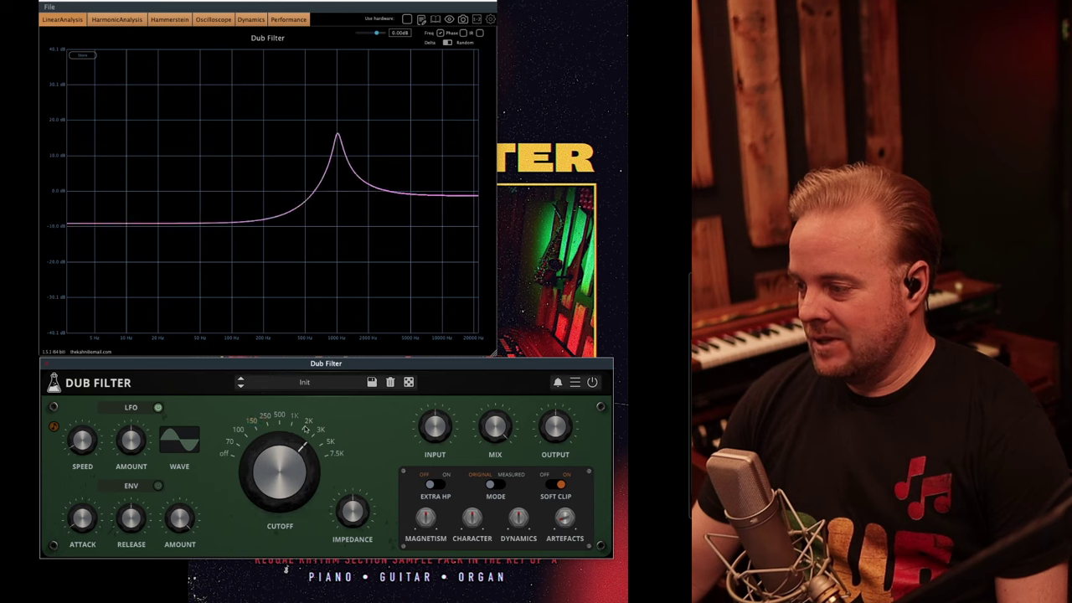
mouse_move(137, 432)
drag(147, 379, 148, 370)
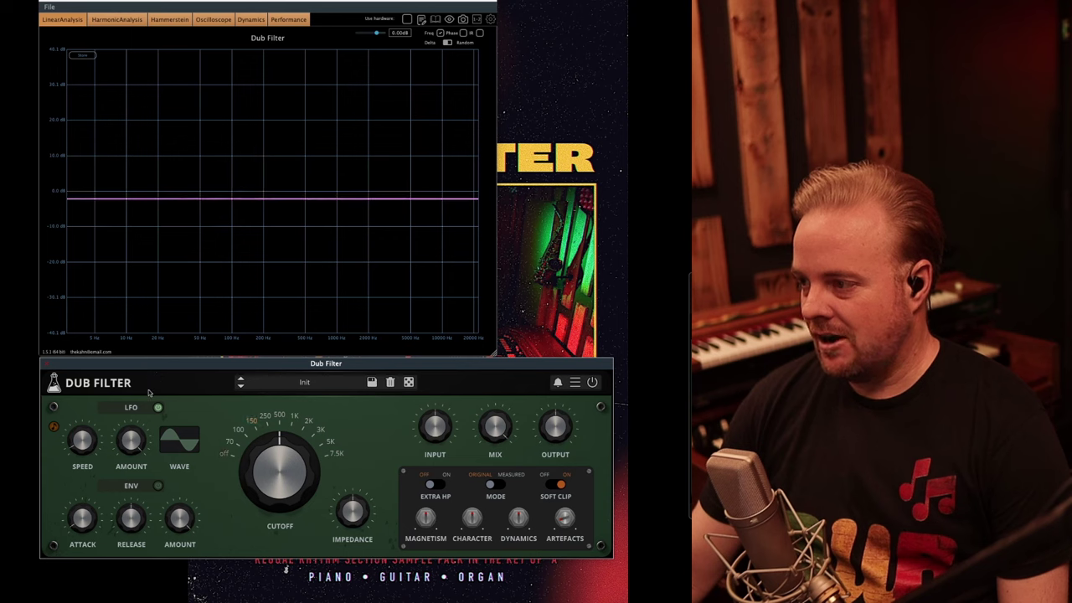
mouse_move(91, 446)
mouse_down()
mouse_move(73, 446)
mouse_move(88, 384)
mouse_move(83, 448)
mouse_up()
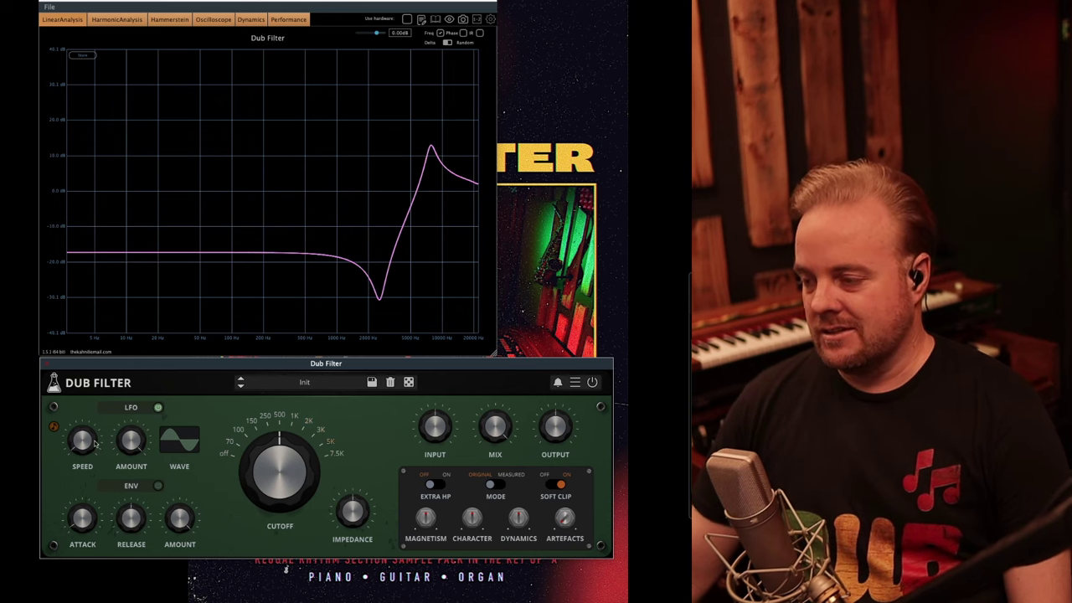
- Turn off the LFO, enable the envelope instead and adjust the envelope's amount
click(158, 408)
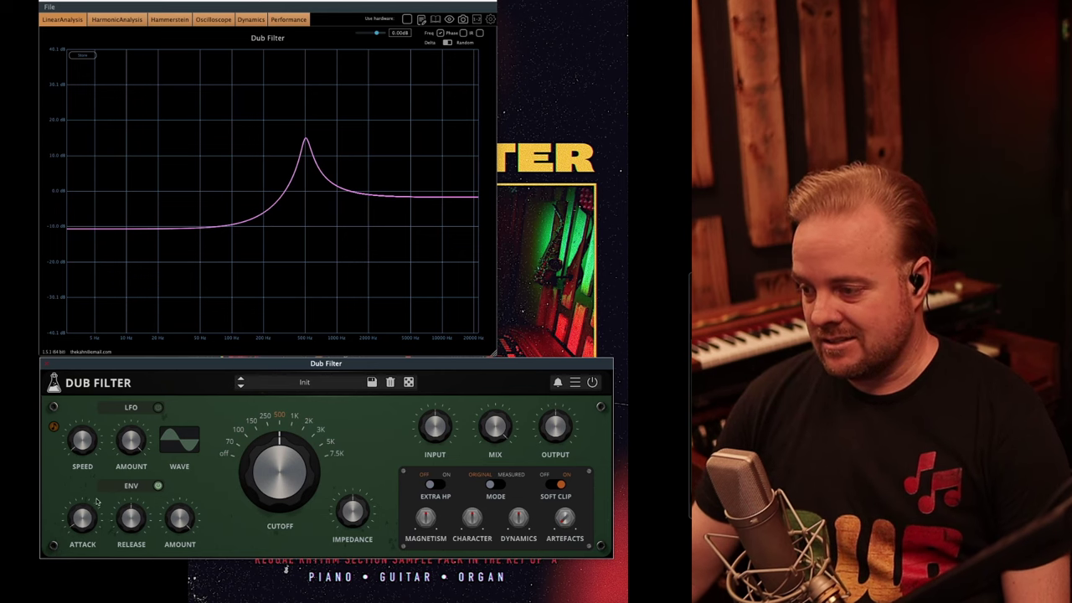
mouse_move(81, 520)
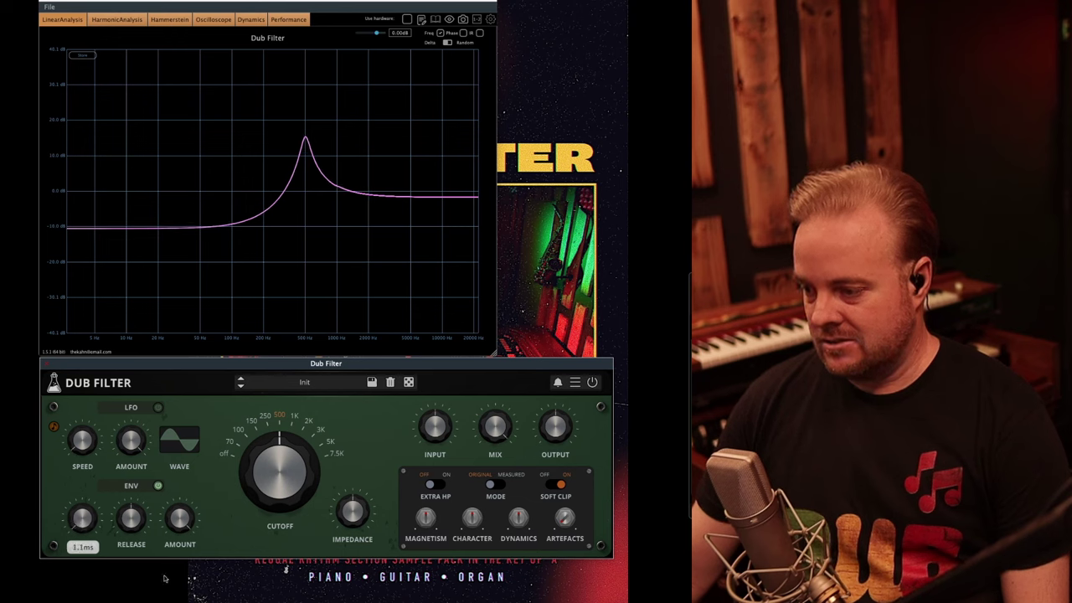
mouse_move(137, 521)
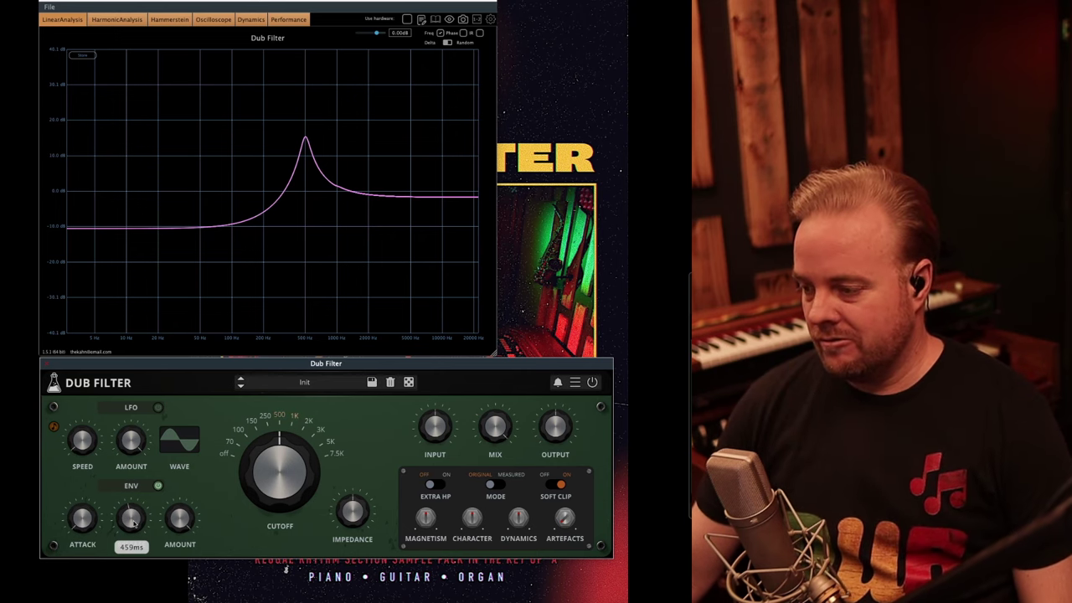
mouse_move(186, 517)
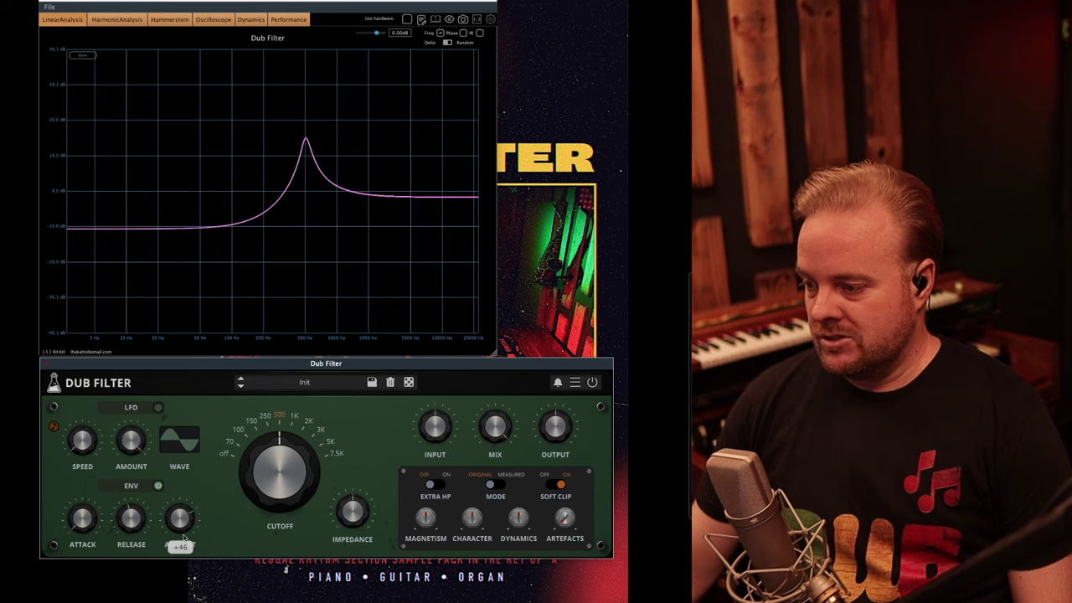
drag(169, 521, 188, 503)
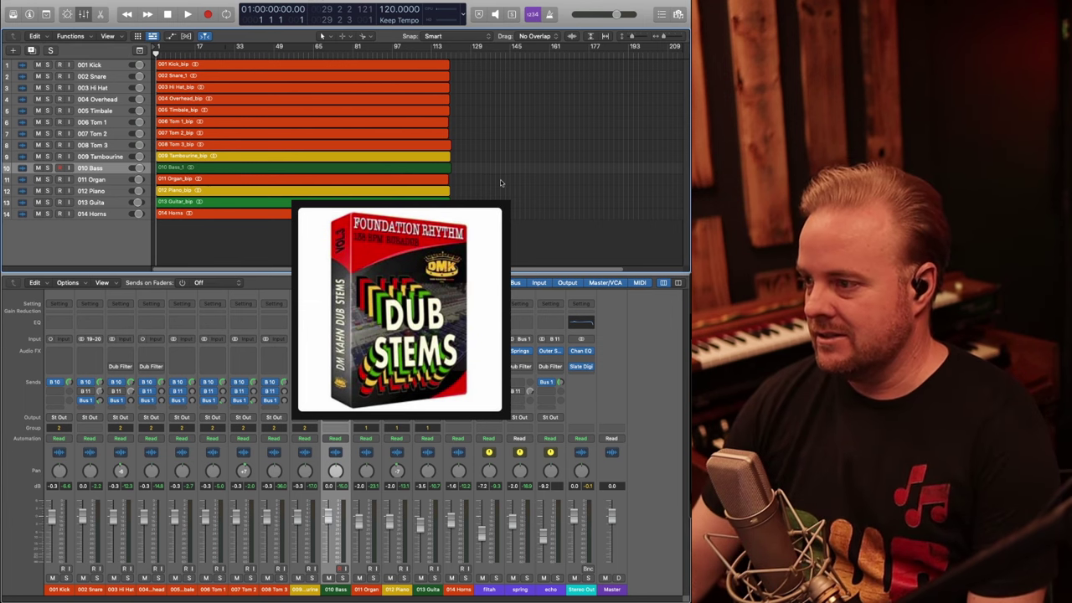
- Play the dub stems project and solo the 014 Horns track
key(space)
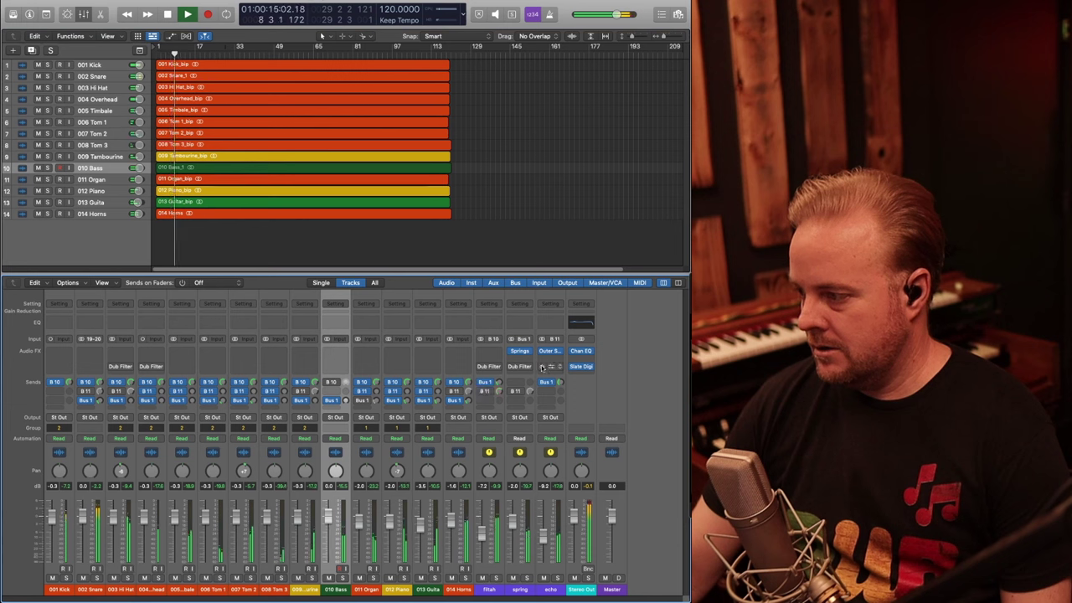
click(465, 578)
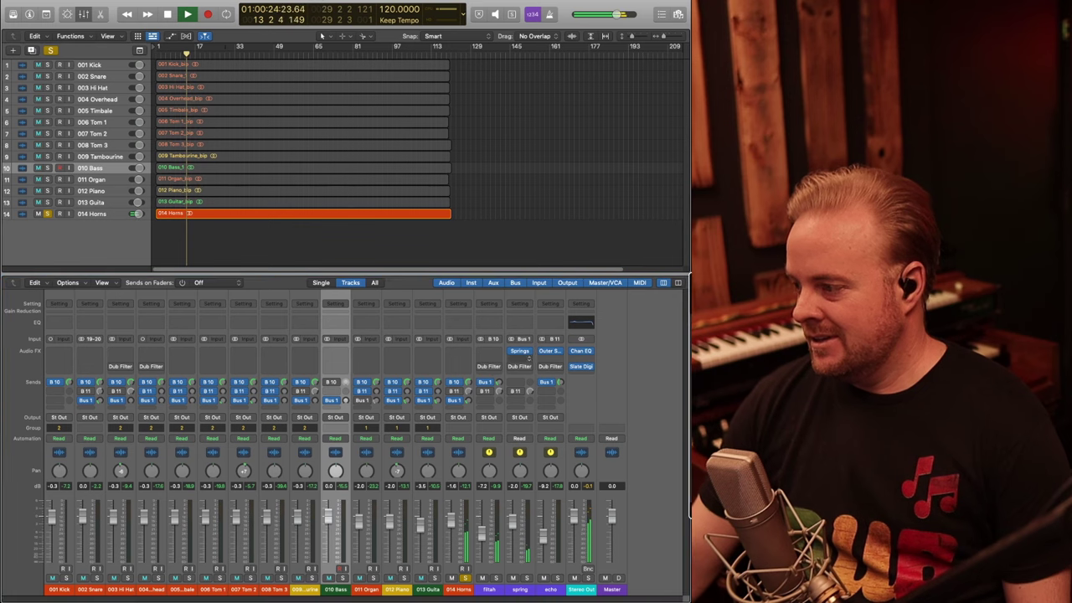
- Open the Dub Filter inserted on the filtah channel and move its window down below the track regions
click(489, 368)
drag(226, 115, 221, 261)
click(265, 304)
click(289, 344)
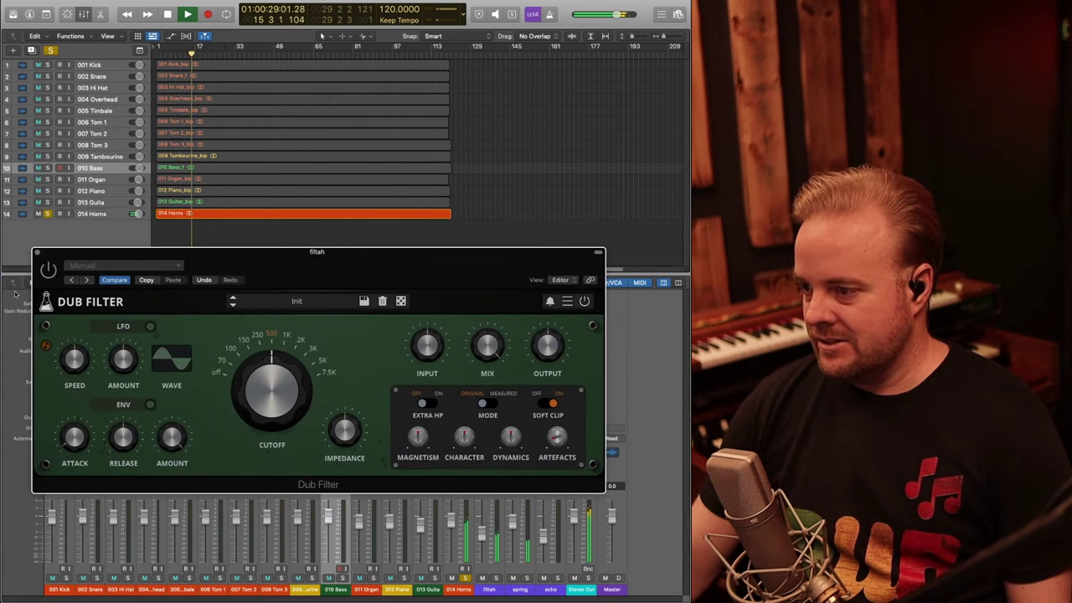
- Sweep the horns' filter cutoff up to 2K and down to 250, raising the filtah channel's fader
drag(282, 387, 284, 377)
drag(283, 374, 286, 364)
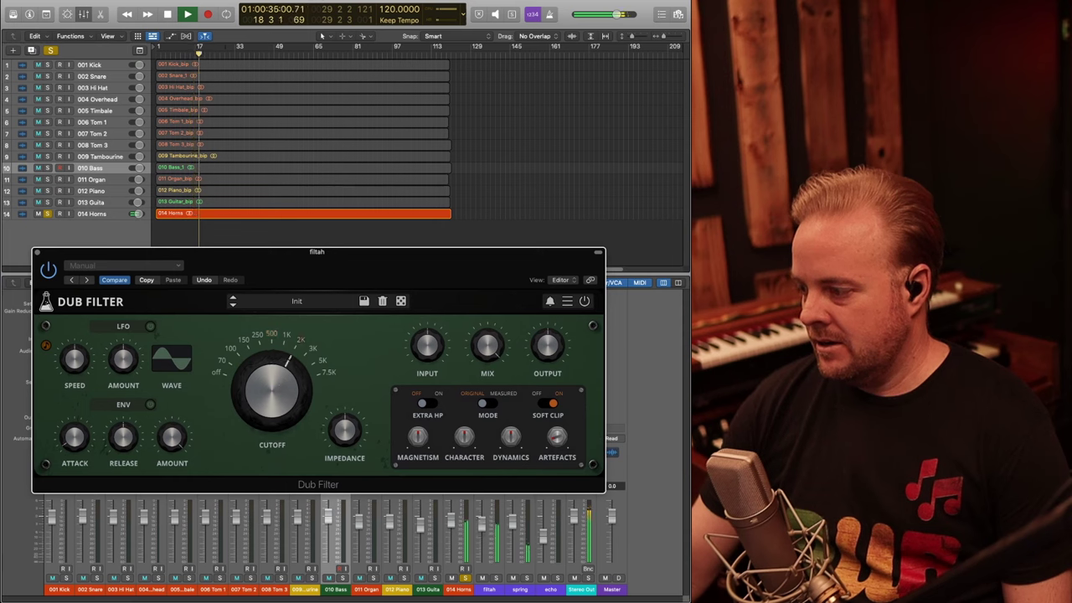
drag(483, 536, 482, 526)
drag(256, 393, 255, 432)
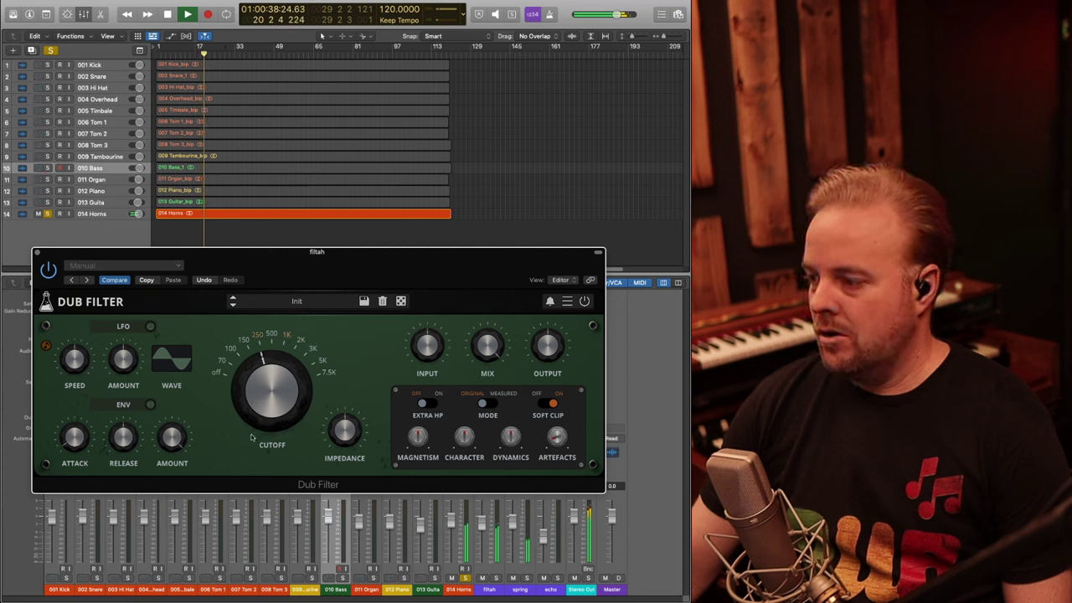
- Raise the filter cutoff to 7.5K and step it down through 5K, 3K, 2K and 1K to 500
drag(274, 387, 308, 328)
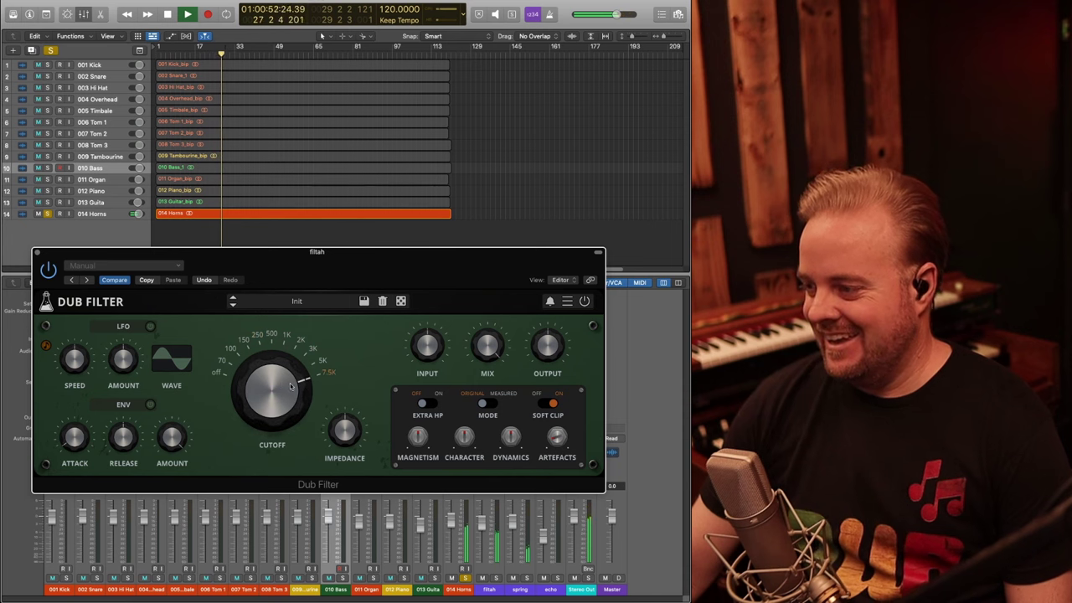
drag(292, 387, 290, 392)
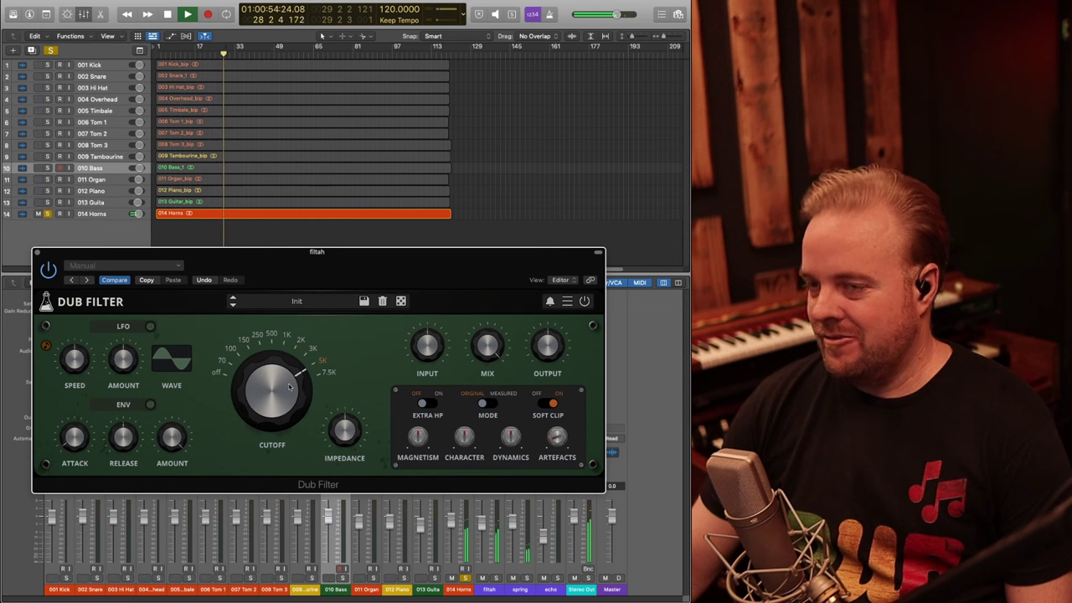
drag(284, 390, 281, 402)
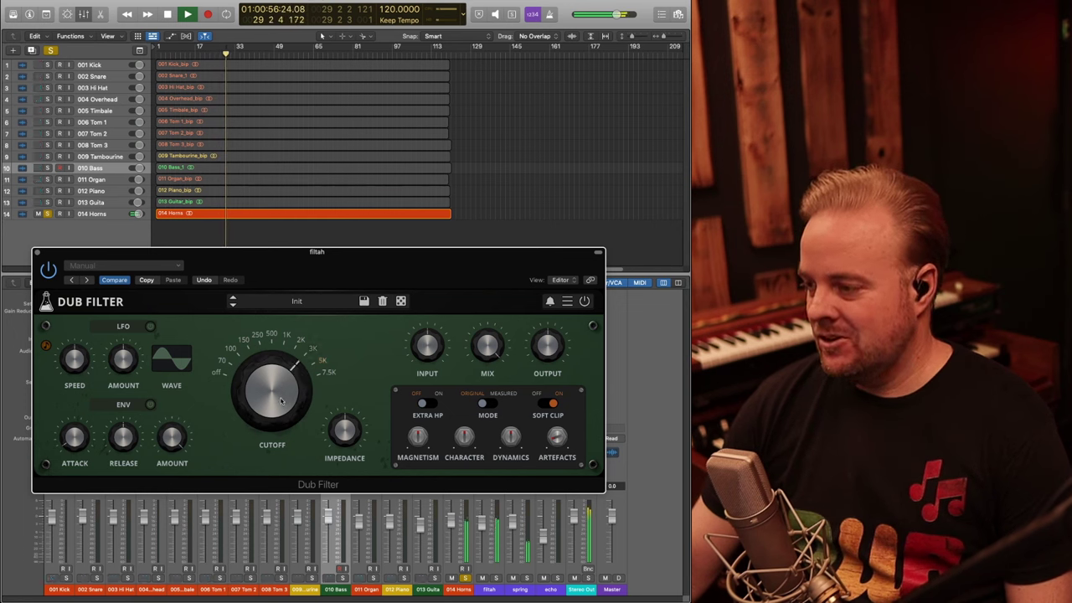
drag(282, 402, 281, 415)
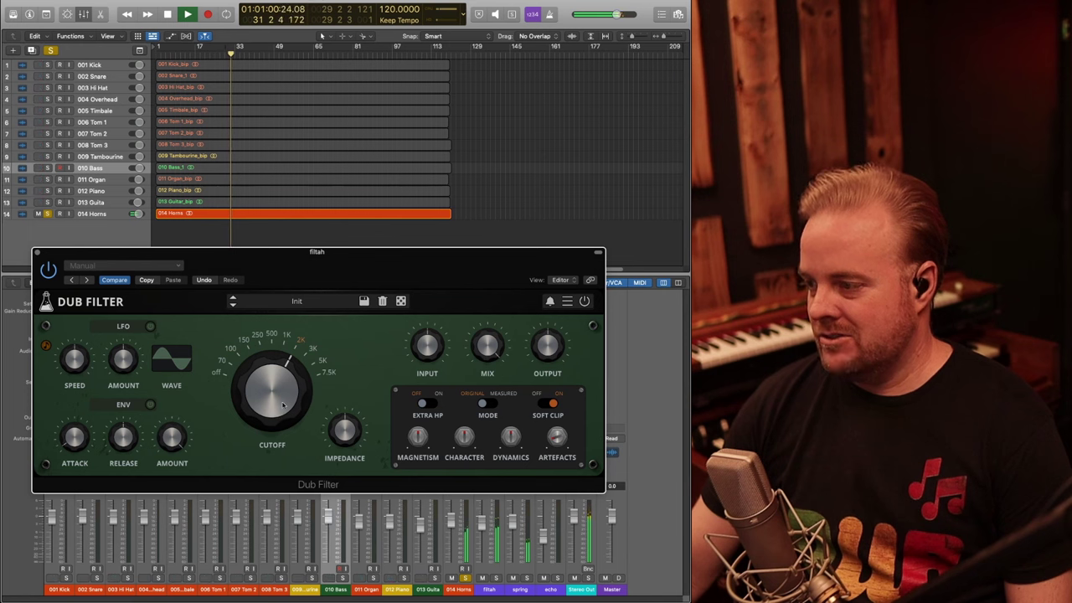
drag(284, 395, 279, 407)
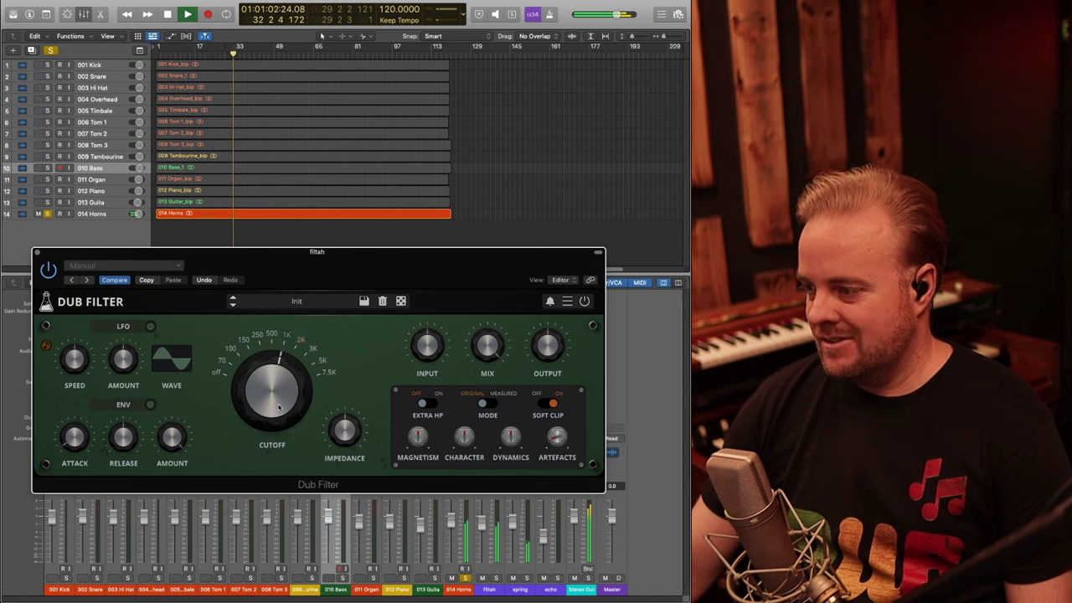
mouse_move(280, 407)
mouse_down()
mouse_move(285, 383)
mouse_move(279, 407)
mouse_up()
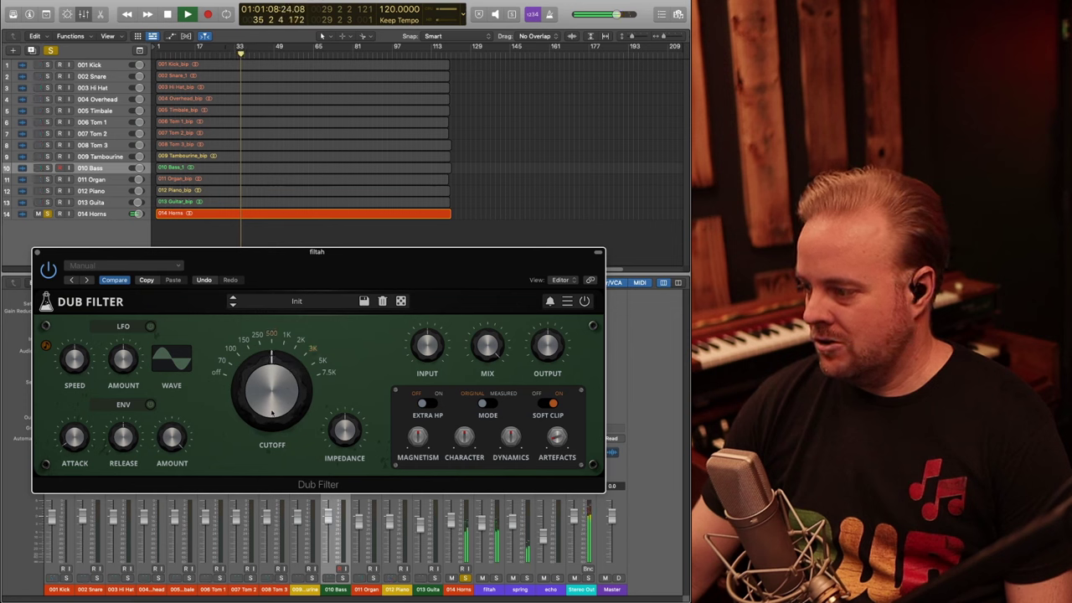
- Adjust the horns' filter impedance, moving the cutoff to 1K and back to 500 before stopping playback
drag(349, 431, 359, 389)
drag(283, 380, 286, 374)
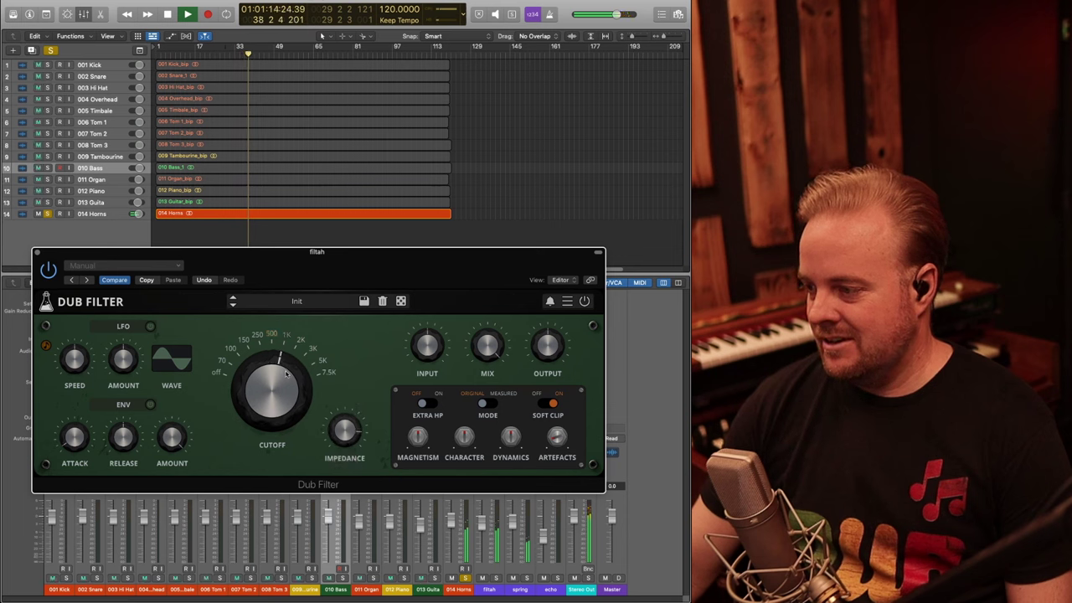
mouse_move(285, 374)
mouse_down()
mouse_move(290, 334)
mouse_move(278, 441)
mouse_move(290, 360)
mouse_move(285, 421)
mouse_move(297, 368)
mouse_move(296, 401)
mouse_up()
key(space)
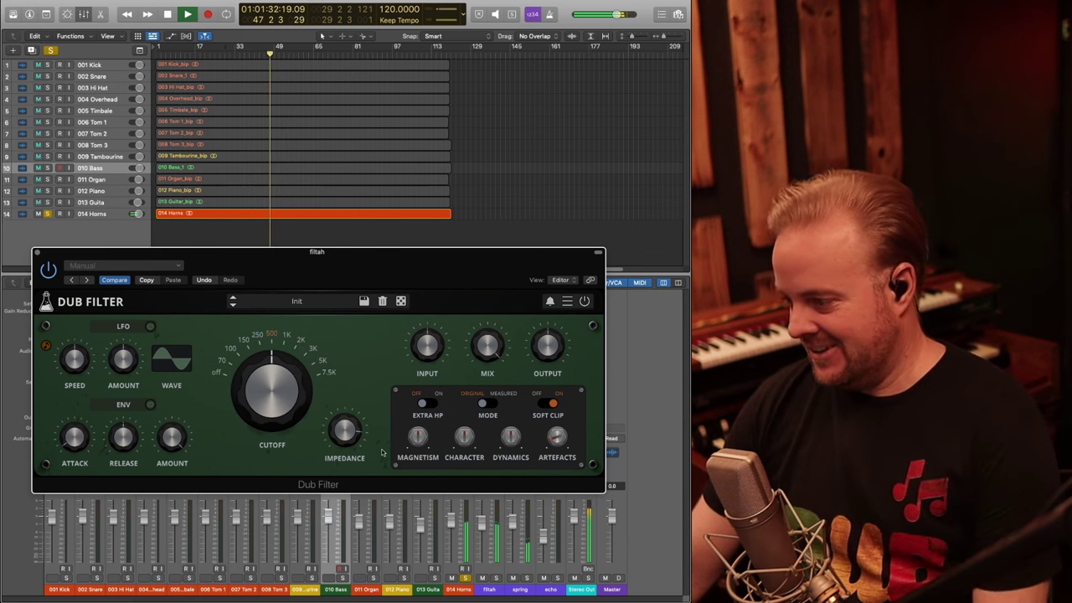
- Unsolo and mute the 014 Horns track, and move the Dub Filter window up to uncover the mixer
click(464, 578)
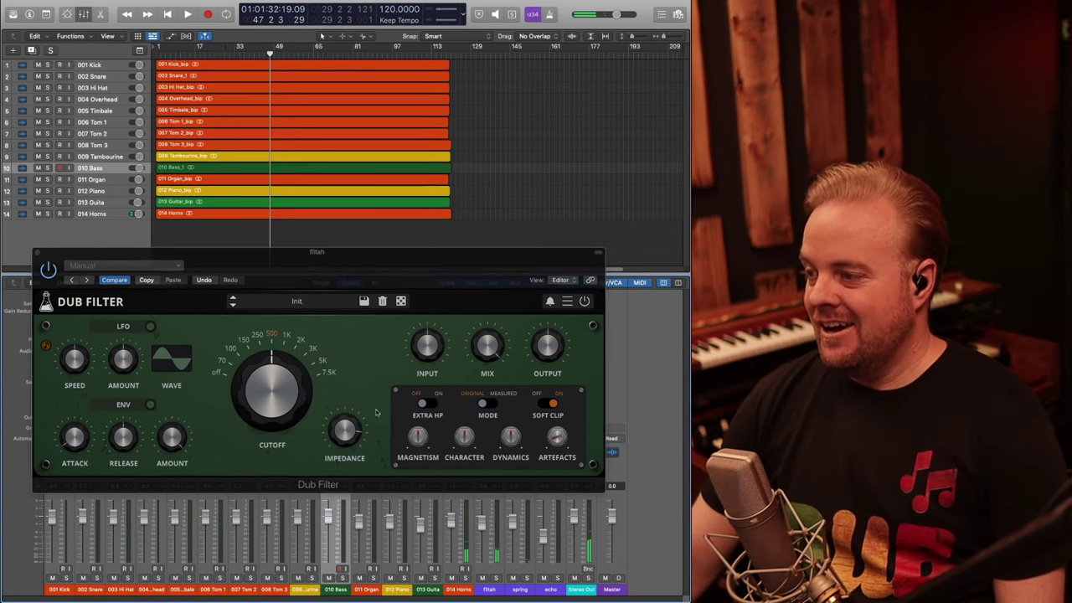
click(452, 578)
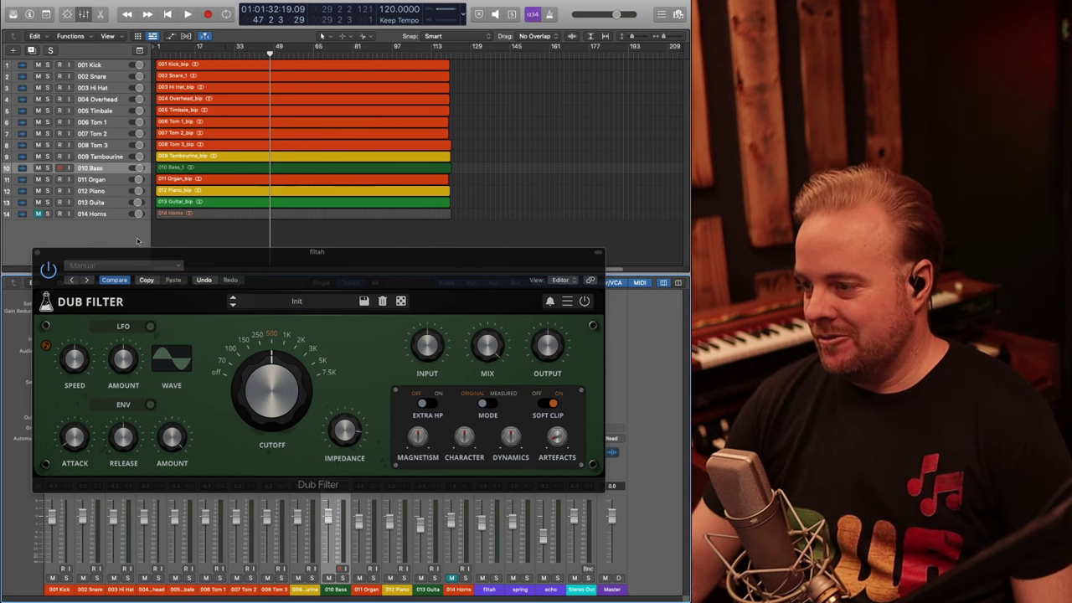
drag(434, 253, 414, 37)
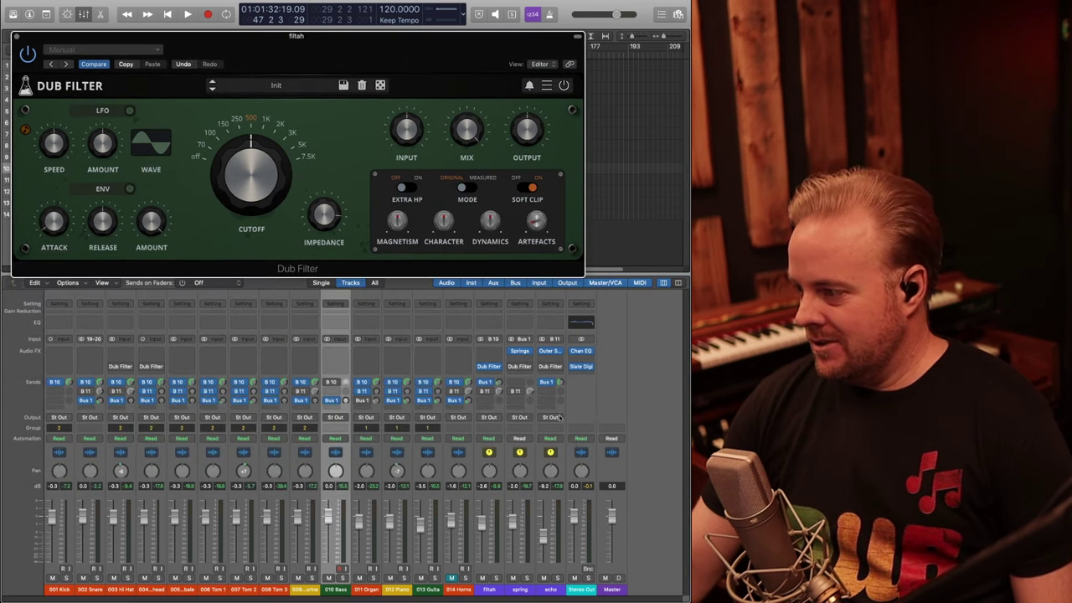
- View the Springs reverb on the spring channel below the Dub Filter window, and close it
click(519, 353)
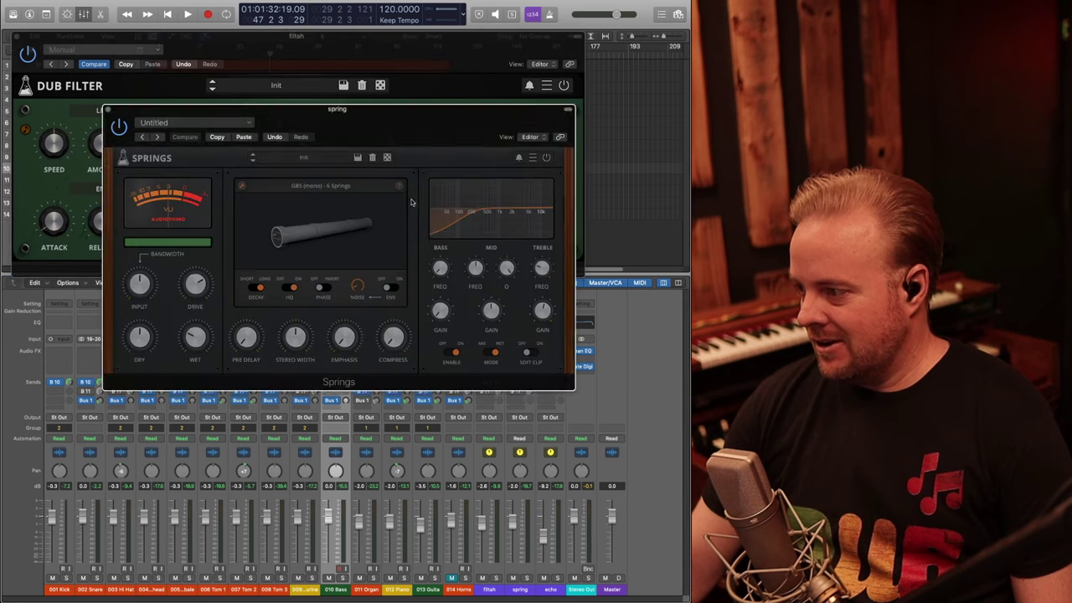
drag(375, 119, 286, 290)
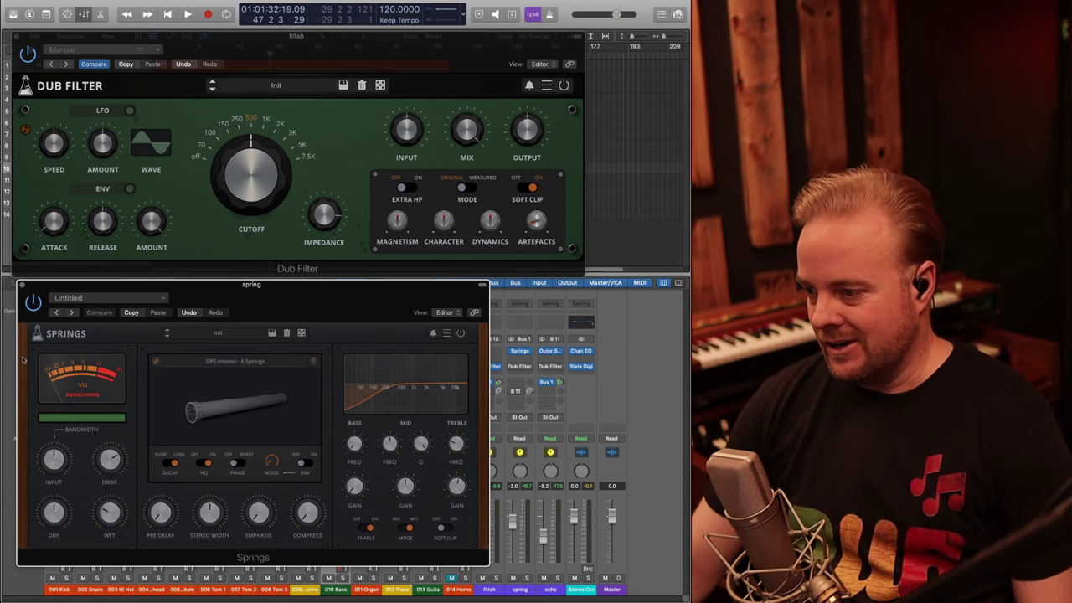
click(21, 285)
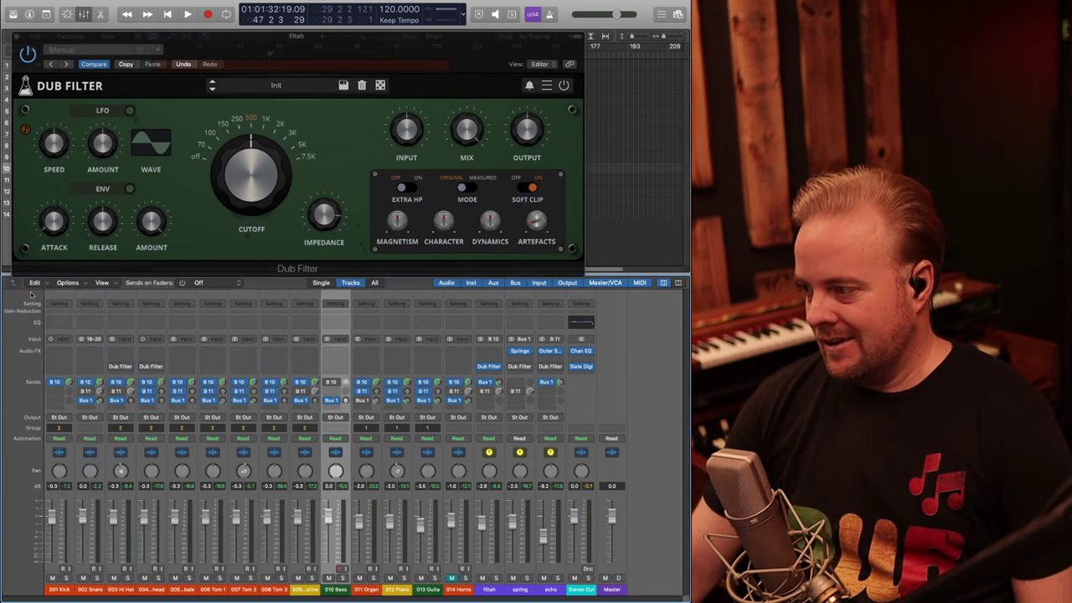
- View the Outer Space 2 tape echo on the echo channel, and close it
click(550, 351)
drag(387, 112, 283, 255)
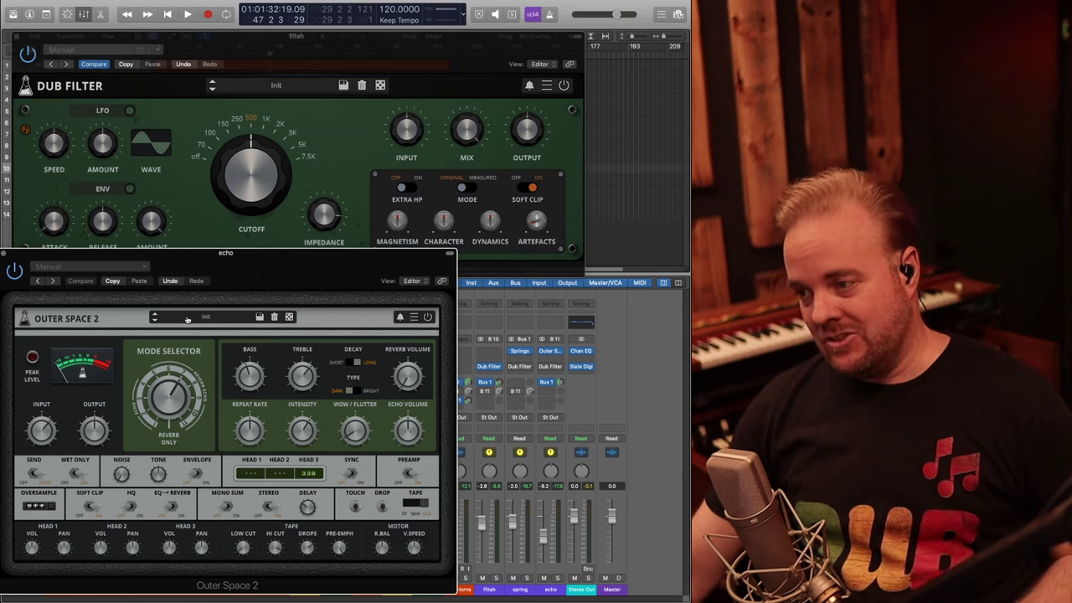
click(4, 254)
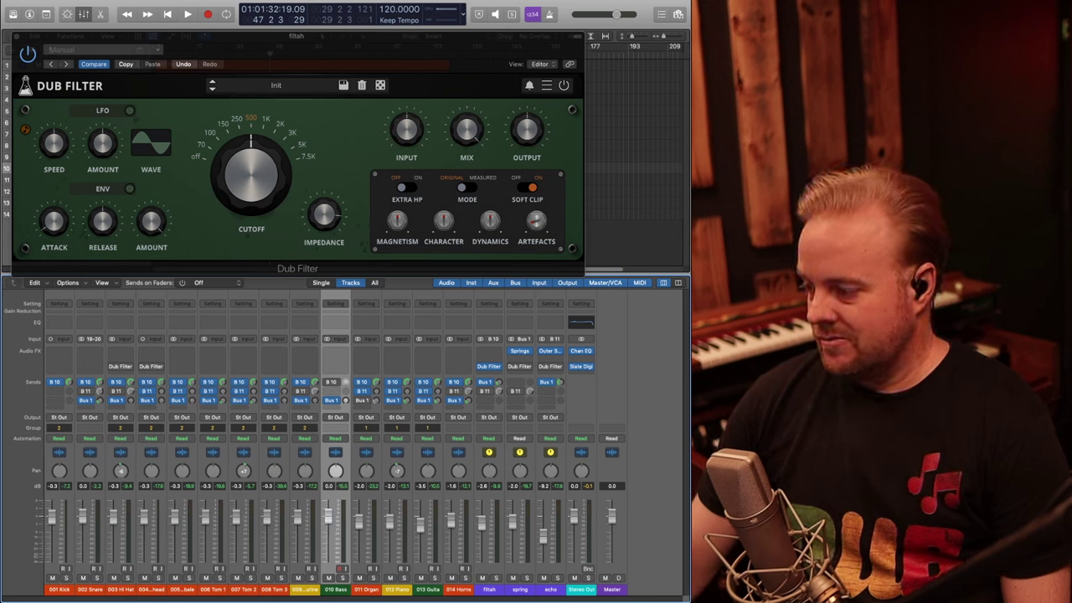
- Select the filtah channel and play the mix from the project start with the Dub Filter window still open
click(508, 392)
key(space)
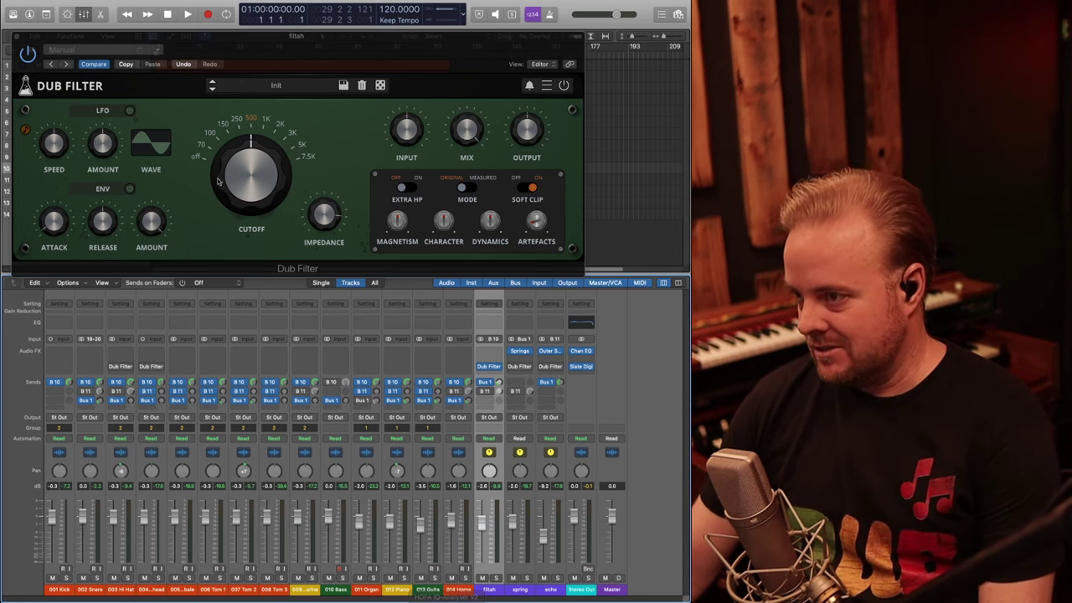
drag(131, 38, 133, 89)
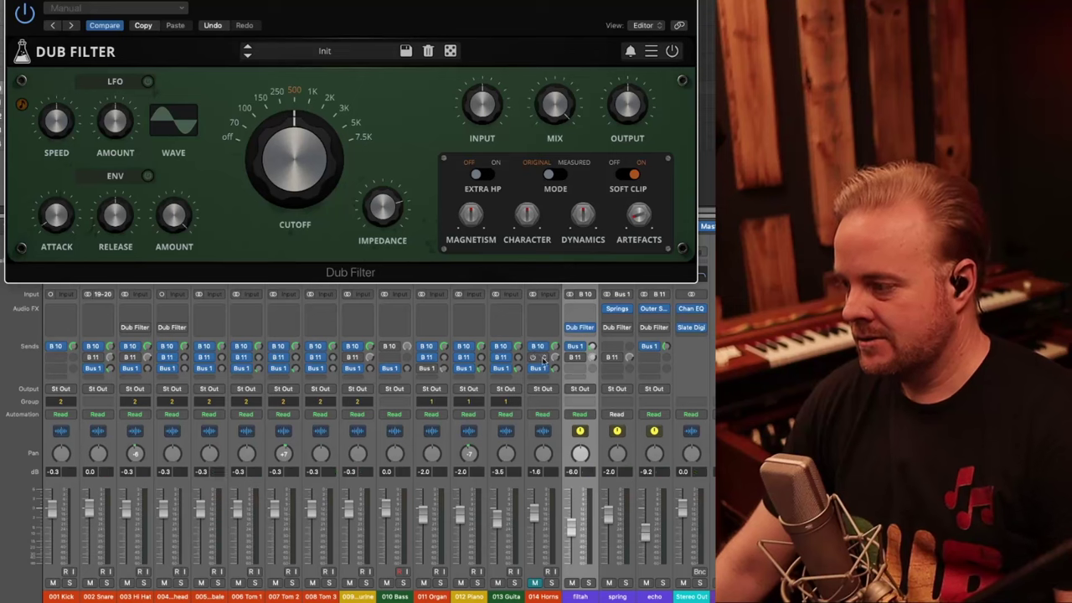
key(space)
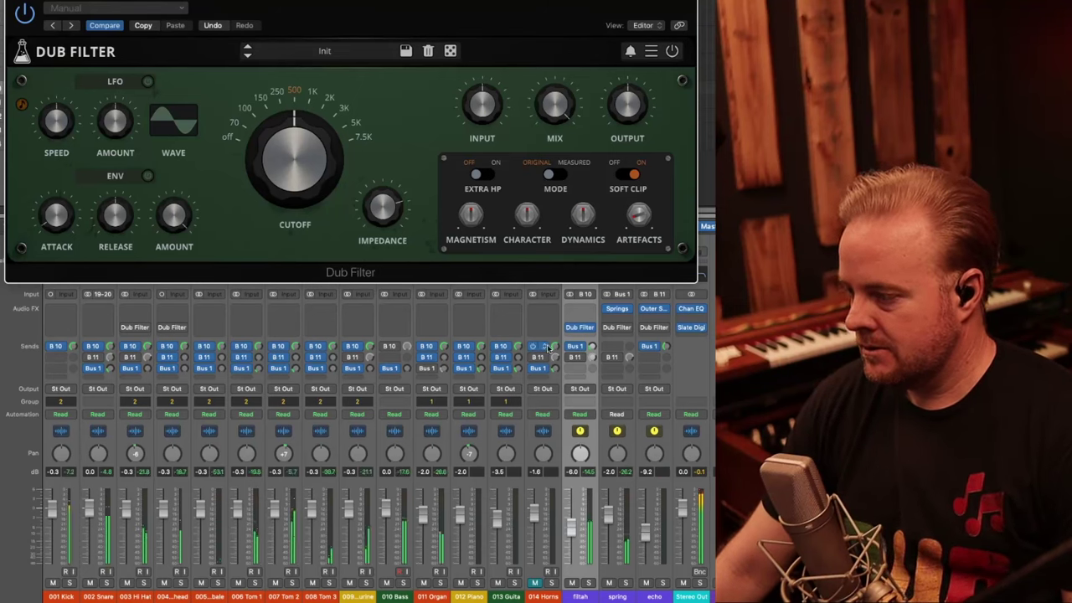
- Audition Dub Filter's 2 Bar Sweep preset from the DM Kahn bank and advance to 8 Bar Sweep
click(325, 51)
mouse_move(332, 70)
click(416, 72)
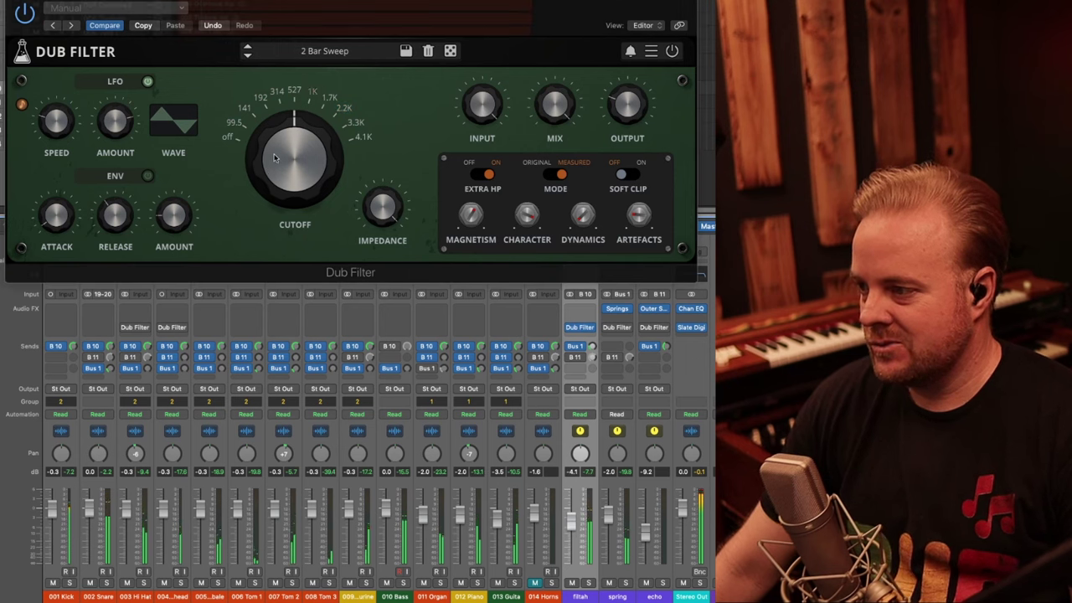
click(247, 57)
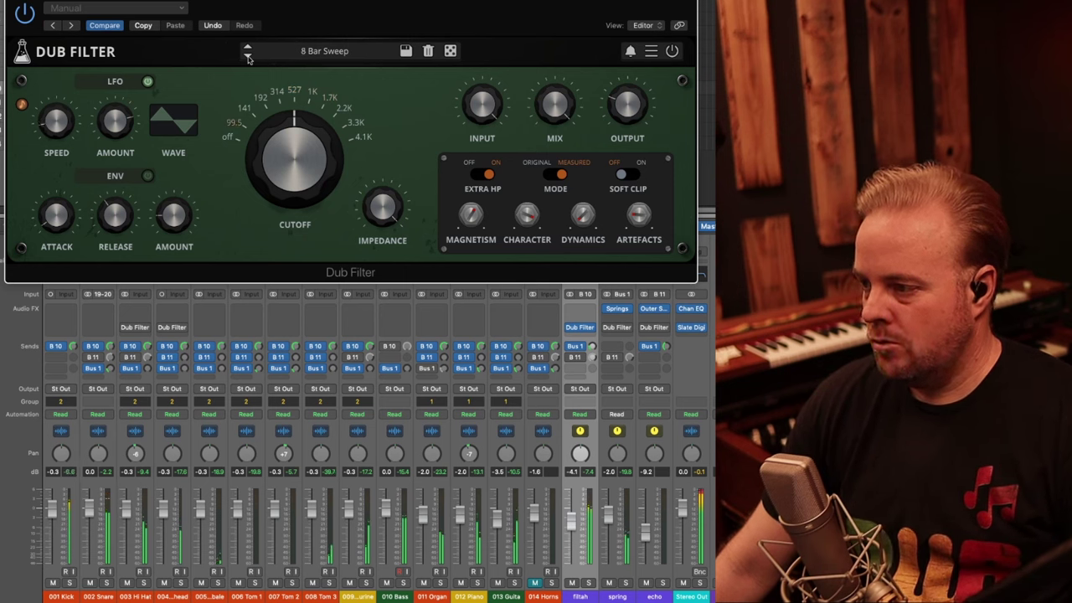
- Mute the grouped organ, piano and guitar tracks, and load the Analog Mojo preset
click(497, 584)
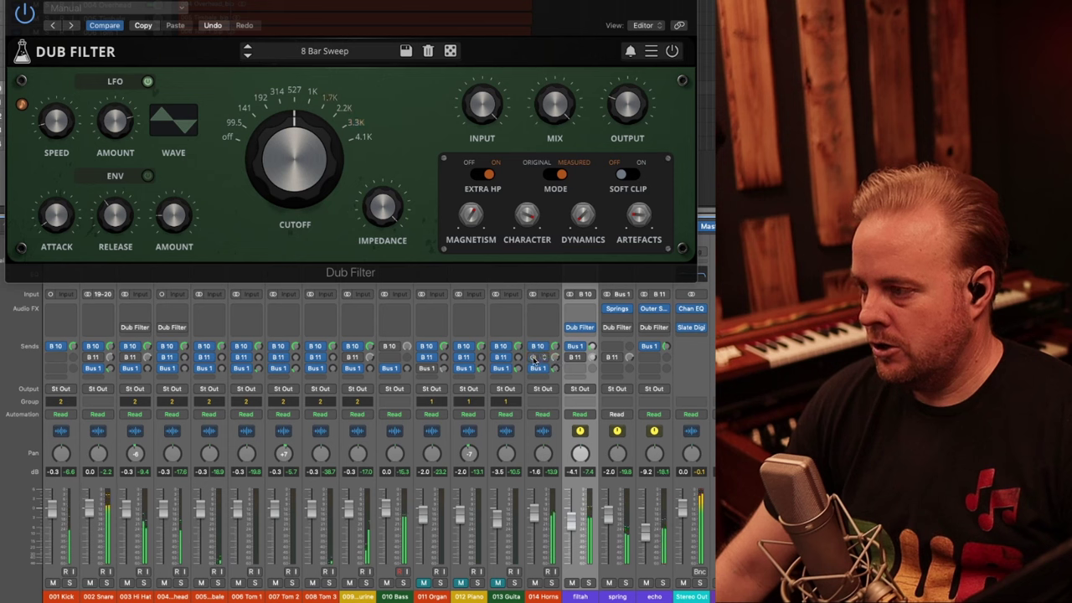
click(248, 57)
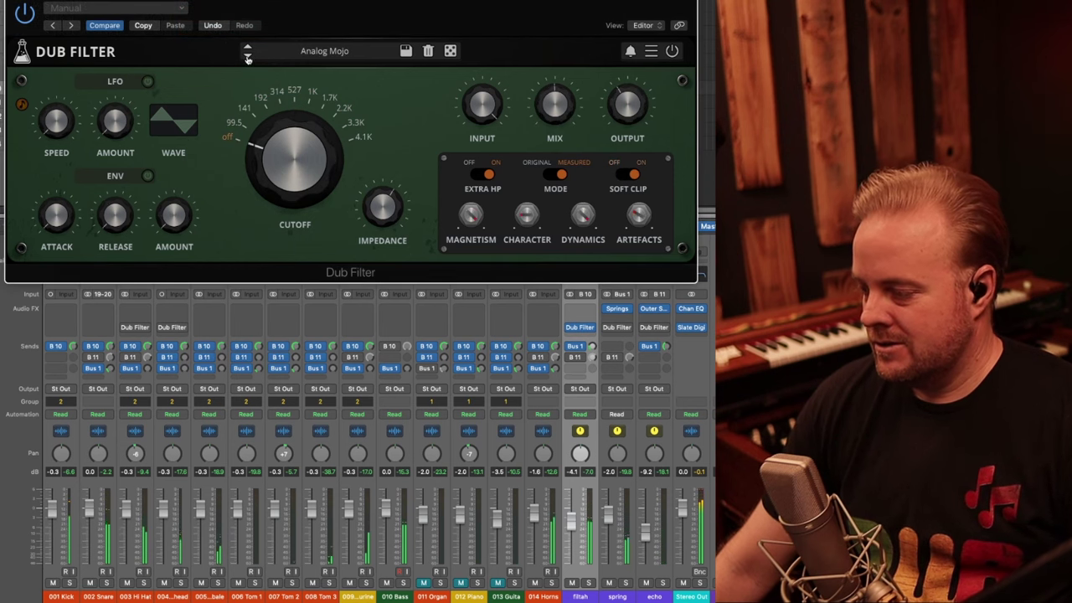
click(360, 2)
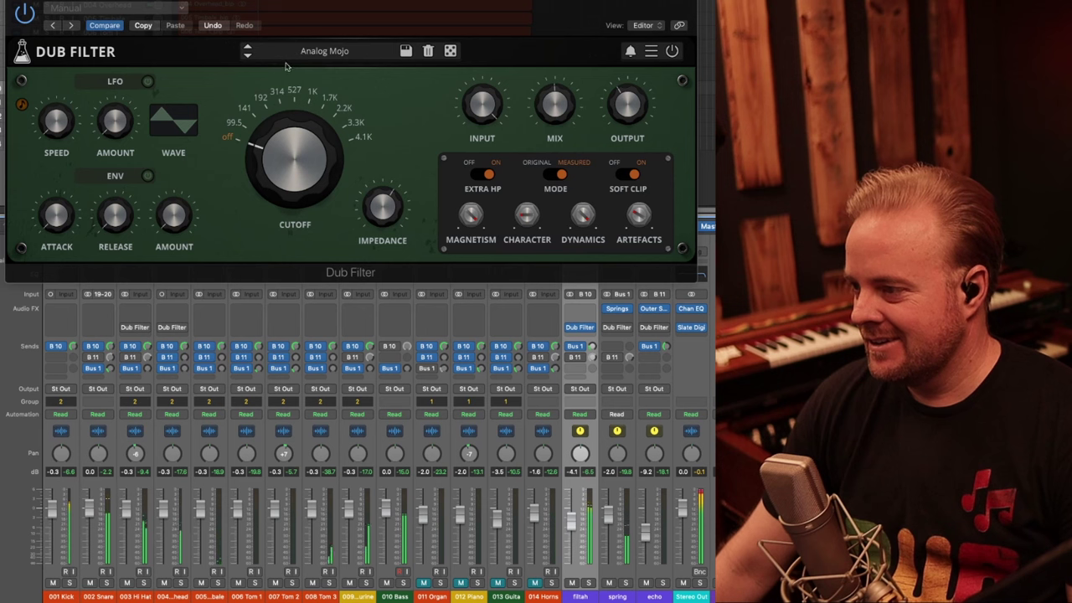
- Load the Auto Wah Resonant preset and sweep its cutoff between 192 and 314 with the 014 Horns soloed
click(247, 56)
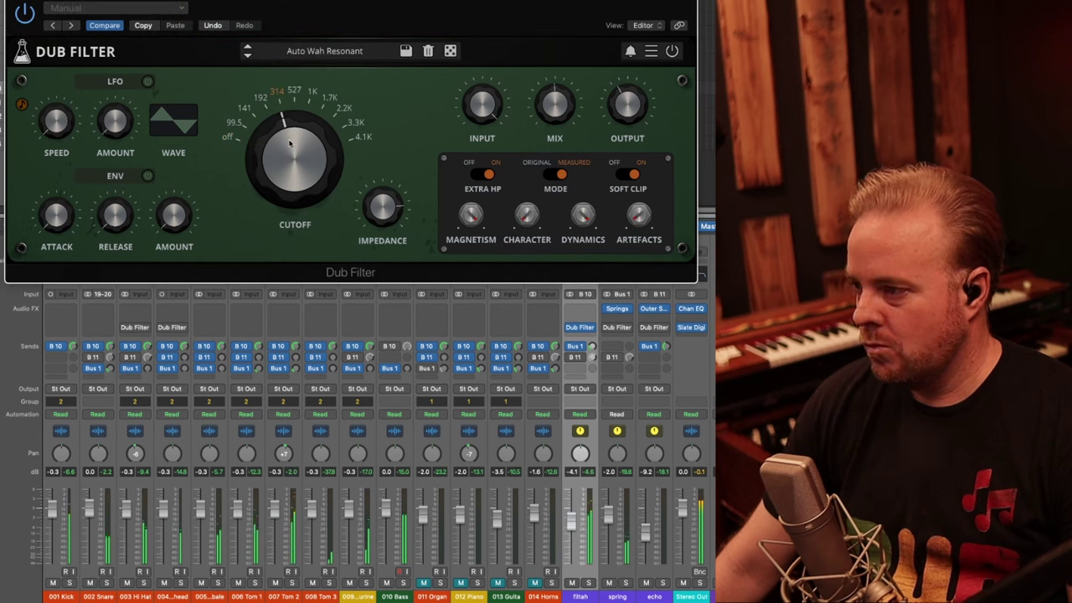
mouse_move(286, 125)
mouse_down()
mouse_move(278, 199)
mouse_move(289, 146)
mouse_up()
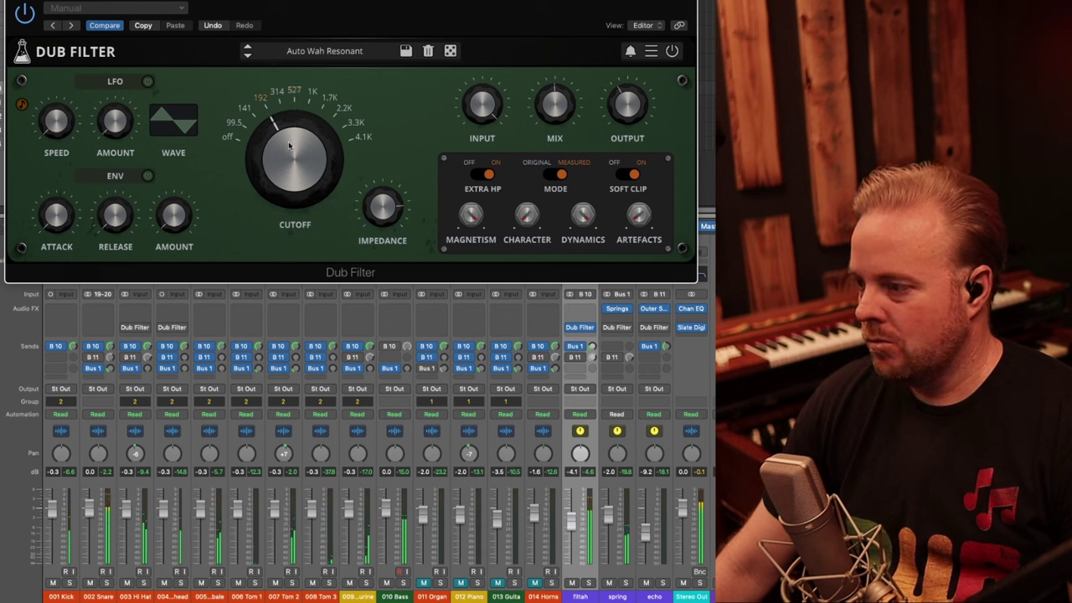
click(534, 582)
click(551, 583)
drag(276, 119, 281, 113)
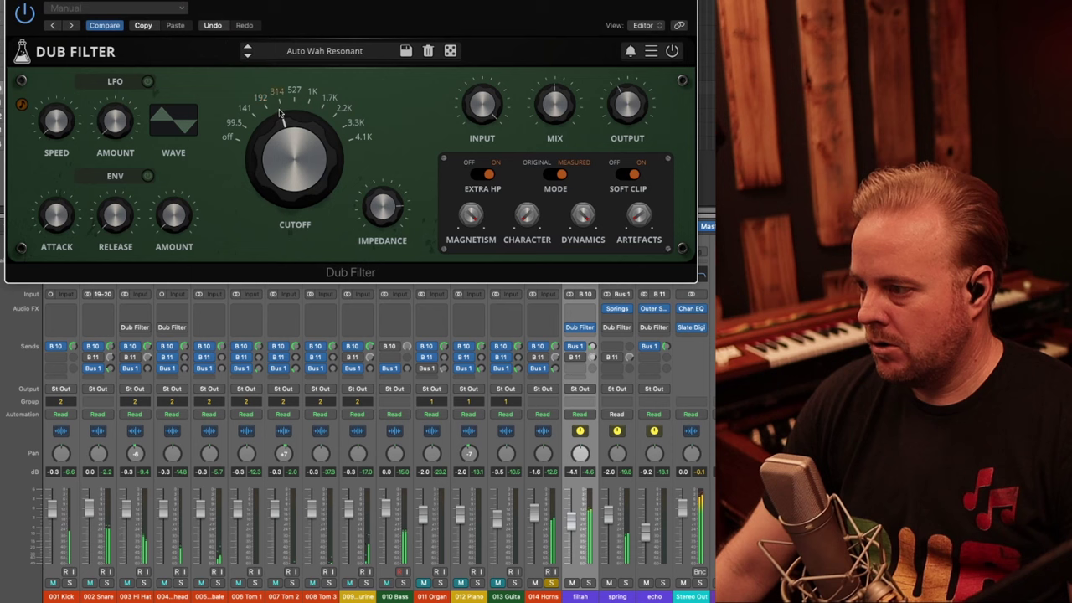
mouse_move(295, 151)
mouse_down()
mouse_move(293, 130)
mouse_move(283, 144)
mouse_up()
- Load the Auto Wah preset and sweep its cutoff up and down on the soloed horns
click(247, 48)
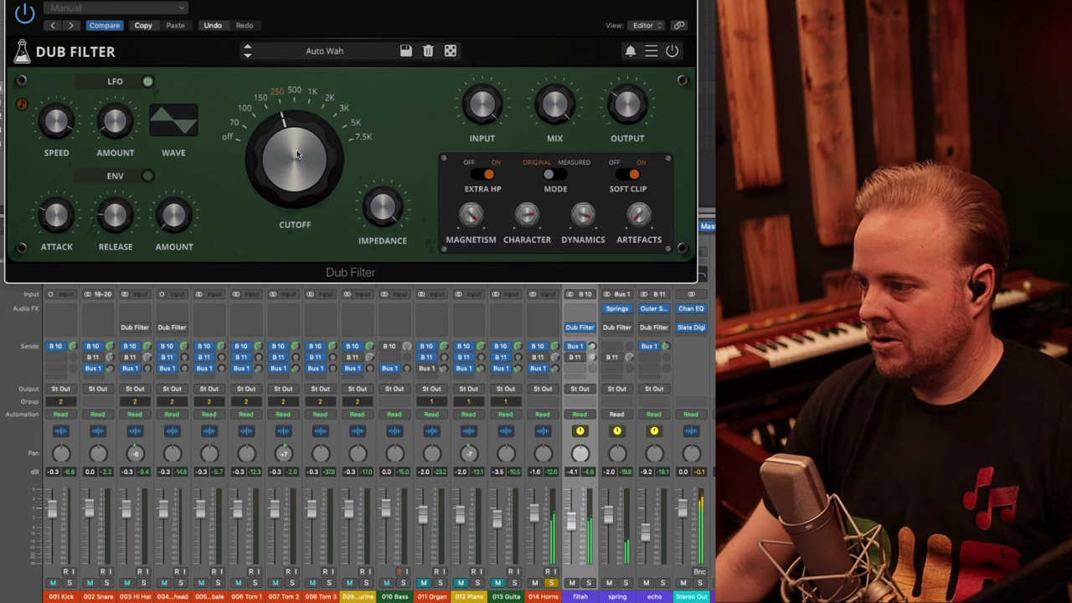
drag(304, 138, 300, 67)
drag(294, 89, 299, 149)
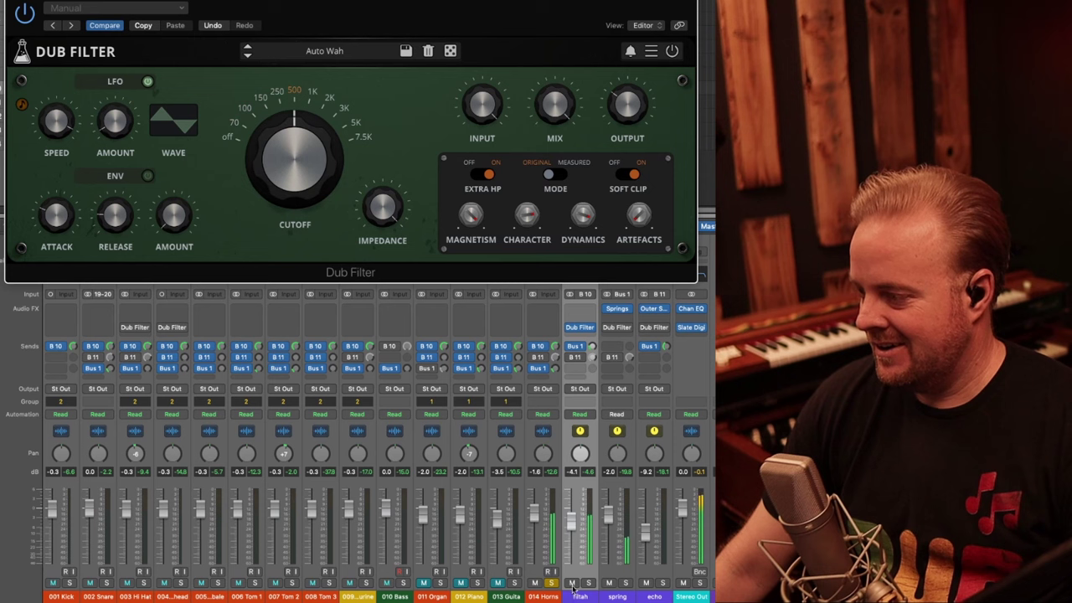
- Load the Big Reso Knob preset and lower its cutoff to 250 and 100, soloing guitar, piano and organ with the horns
click(247, 56)
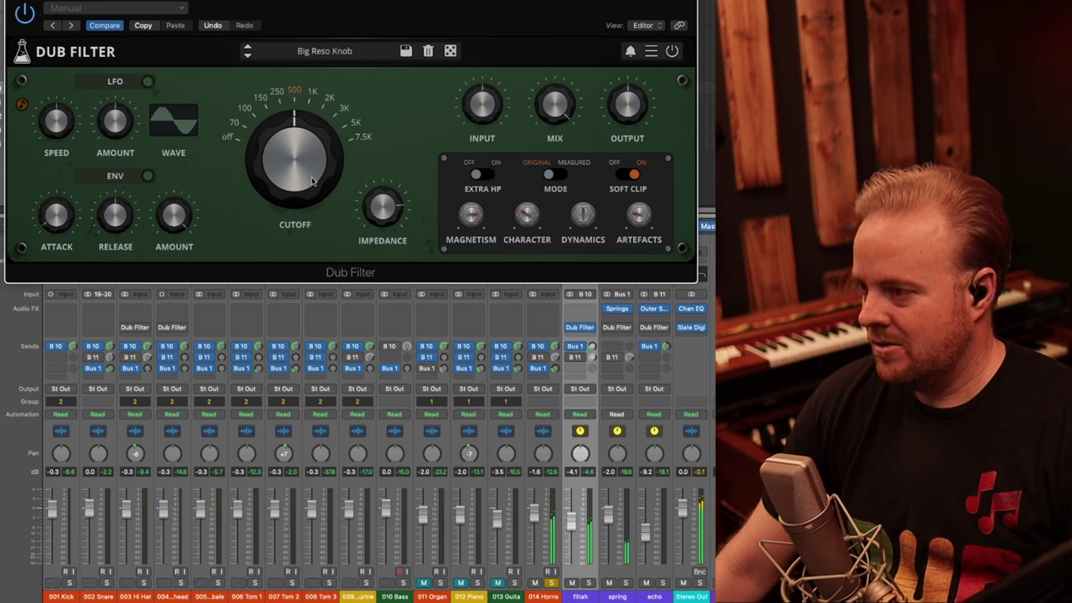
drag(313, 182, 293, 172)
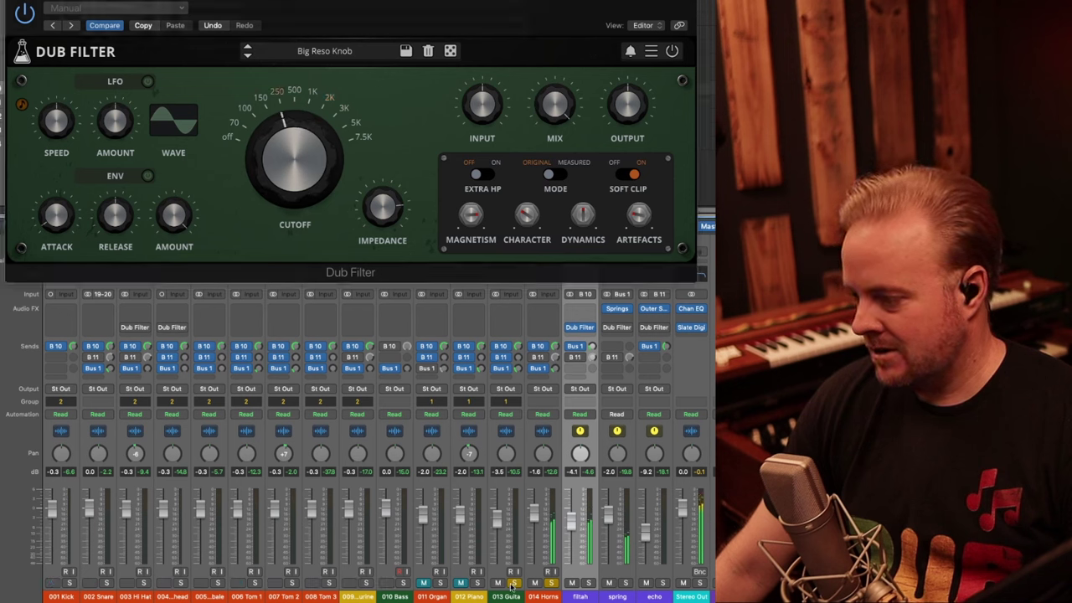
click(476, 583)
click(440, 582)
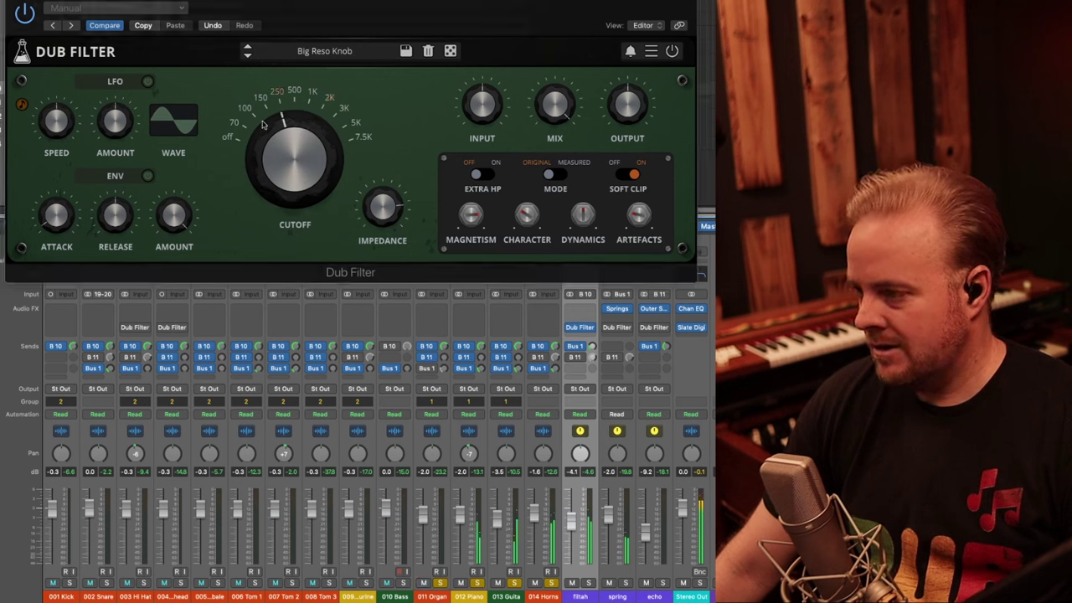
drag(310, 167, 291, 183)
- Isolate the 010 Bass by unsoloing the organ, piano, guitar and horns, and sweep the cutoff down to 70 and up to 500
click(403, 583)
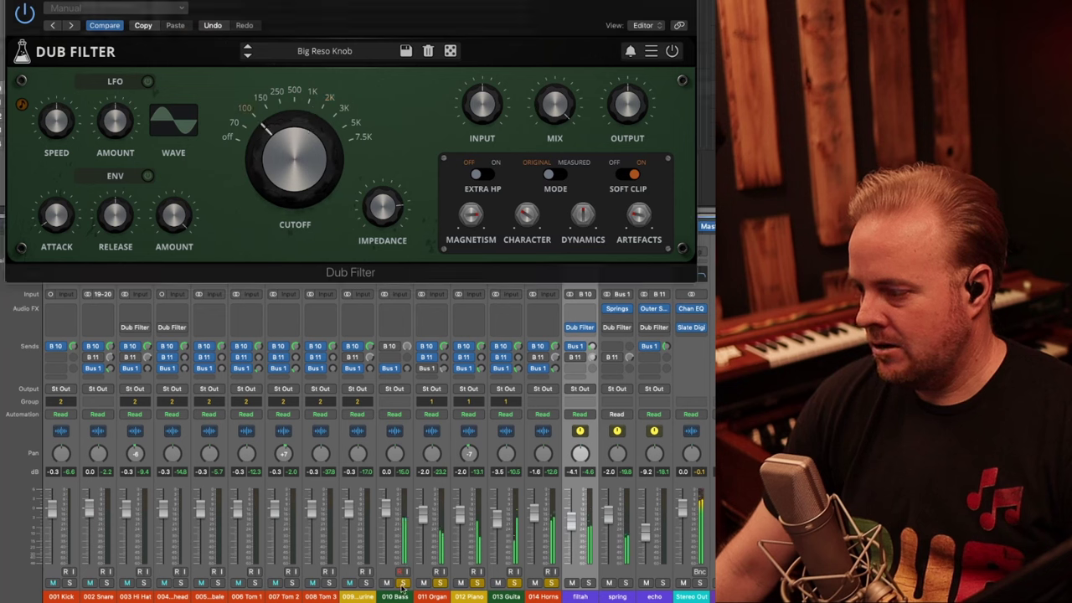
drag(301, 166, 295, 174)
drag(432, 596, 548, 594)
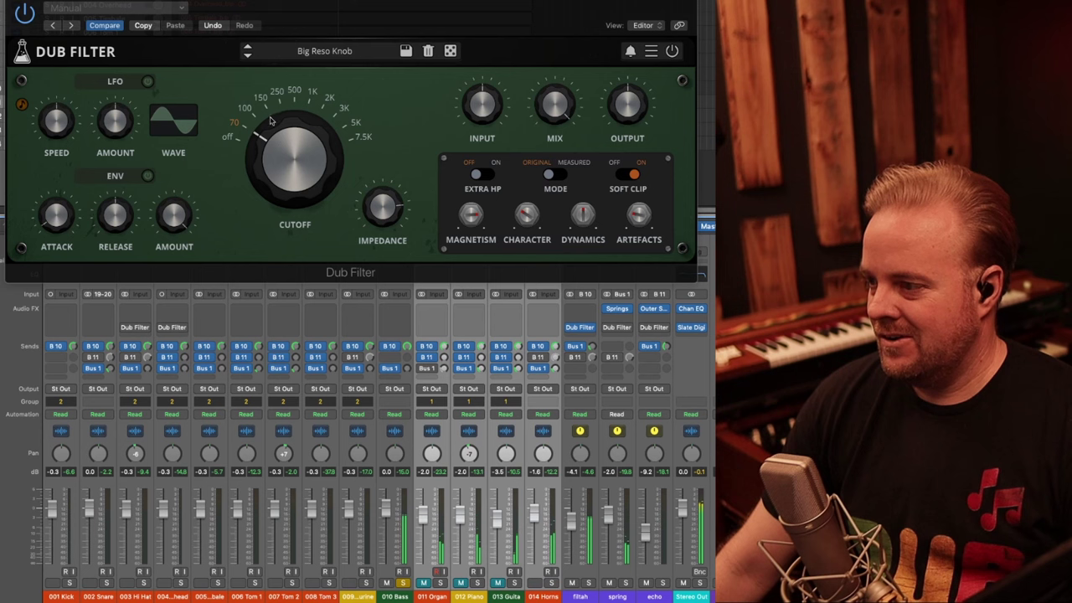
drag(295, 168, 294, 146)
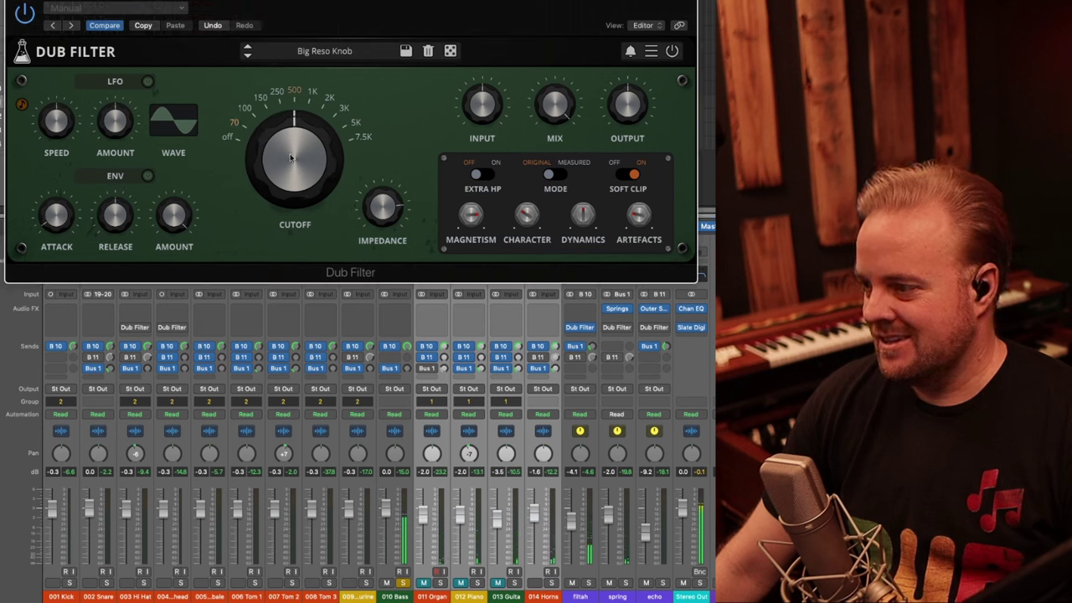
- Load the Gritty Slow Sweep preset from the DM Kahn bank and unsolo the bass to hear it on the full mix
click(319, 50)
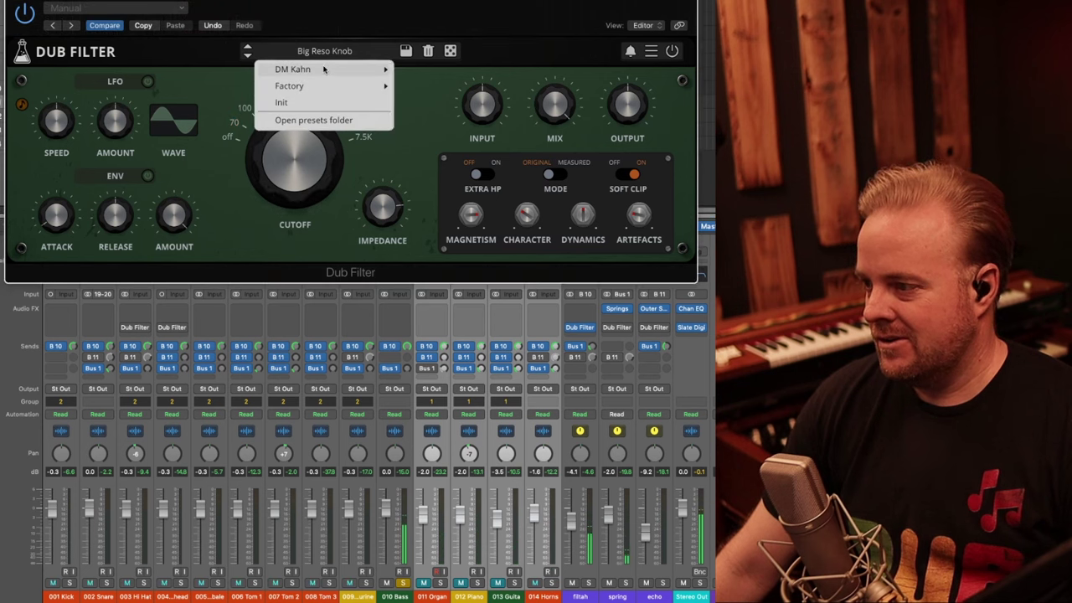
mouse_move(328, 70)
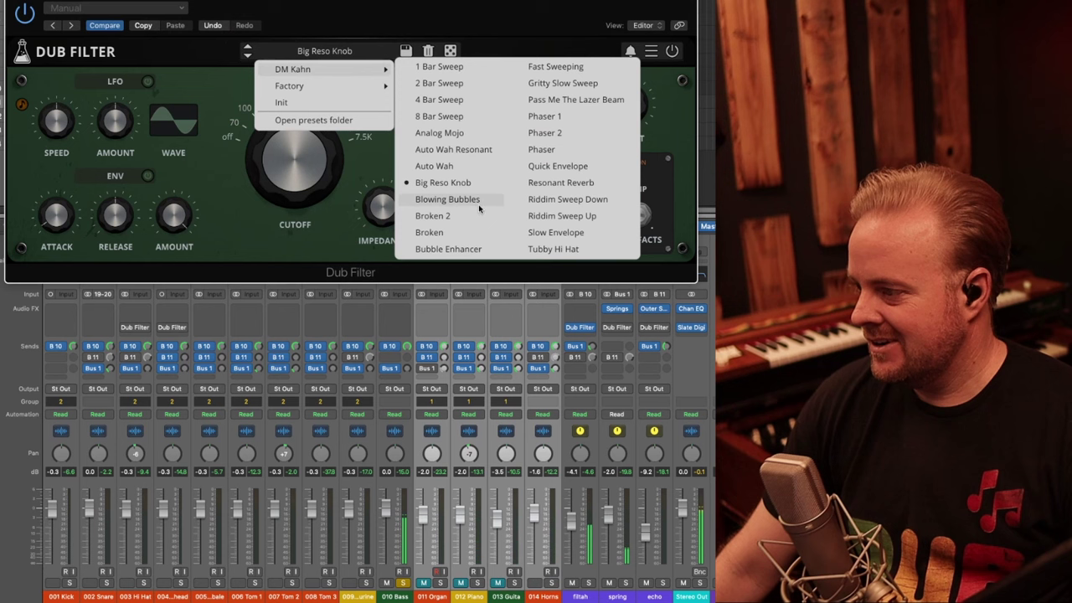
click(562, 84)
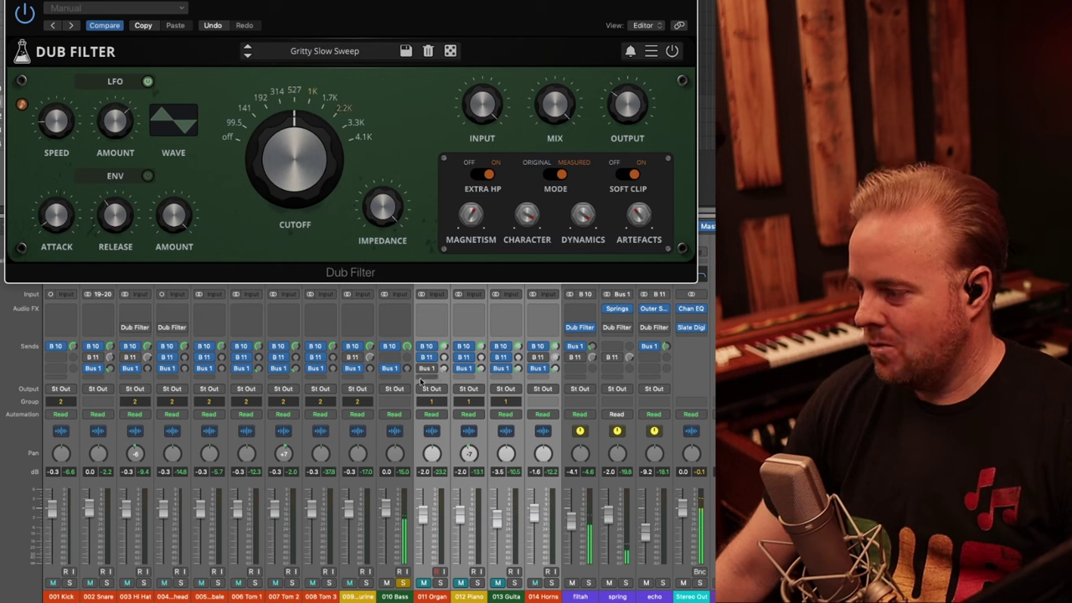
click(403, 584)
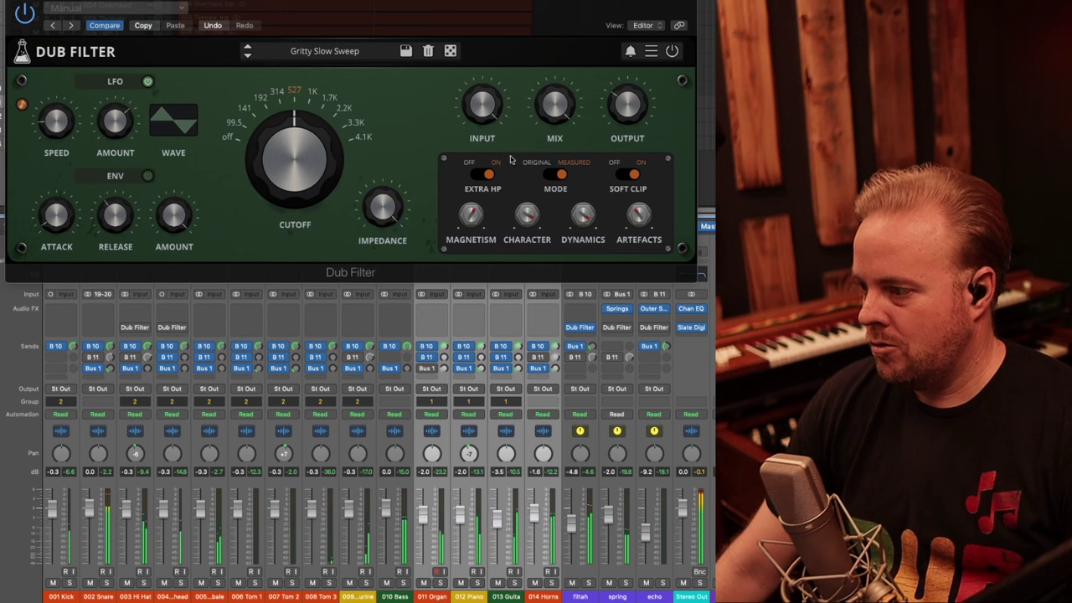
- Audition the DM Kahn preset Broken 2, sweeping the cutoff to 314 and 1.7K, and the Broken preset with its cutoff lowered to 192
click(307, 54)
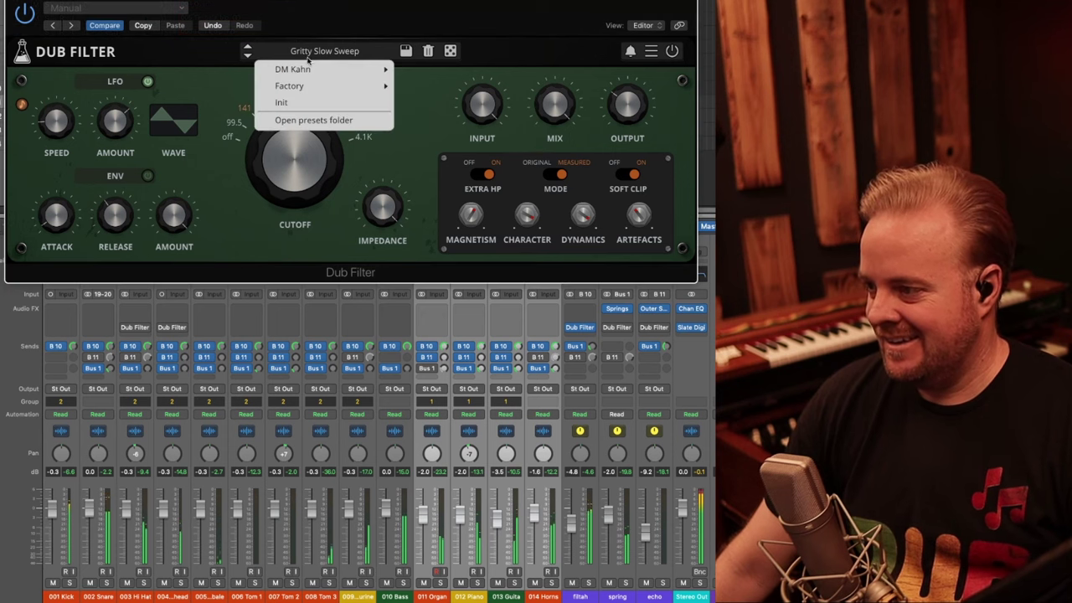
mouse_move(335, 70)
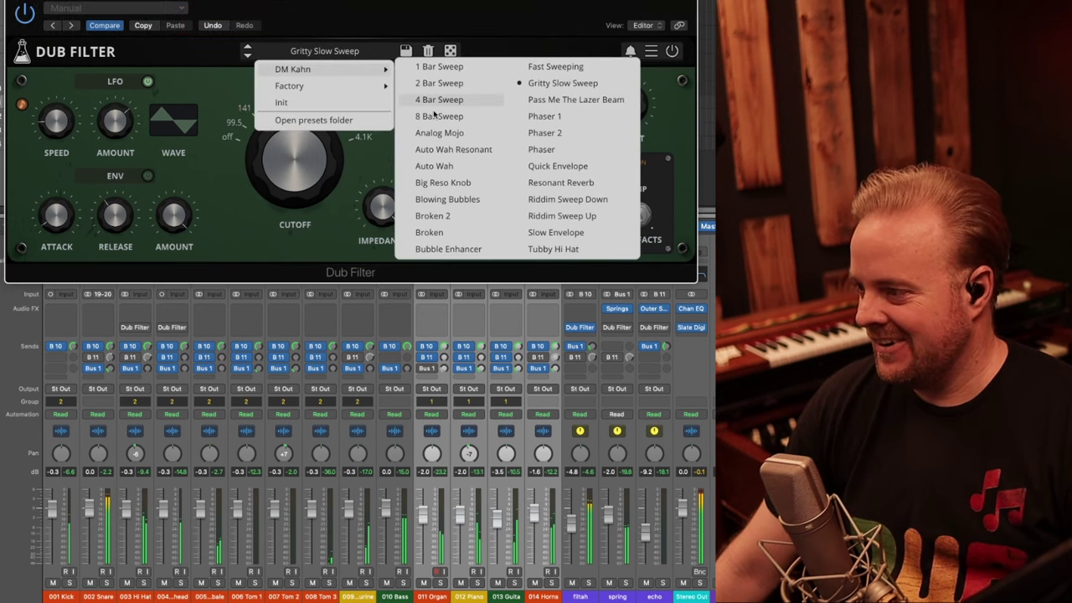
click(460, 216)
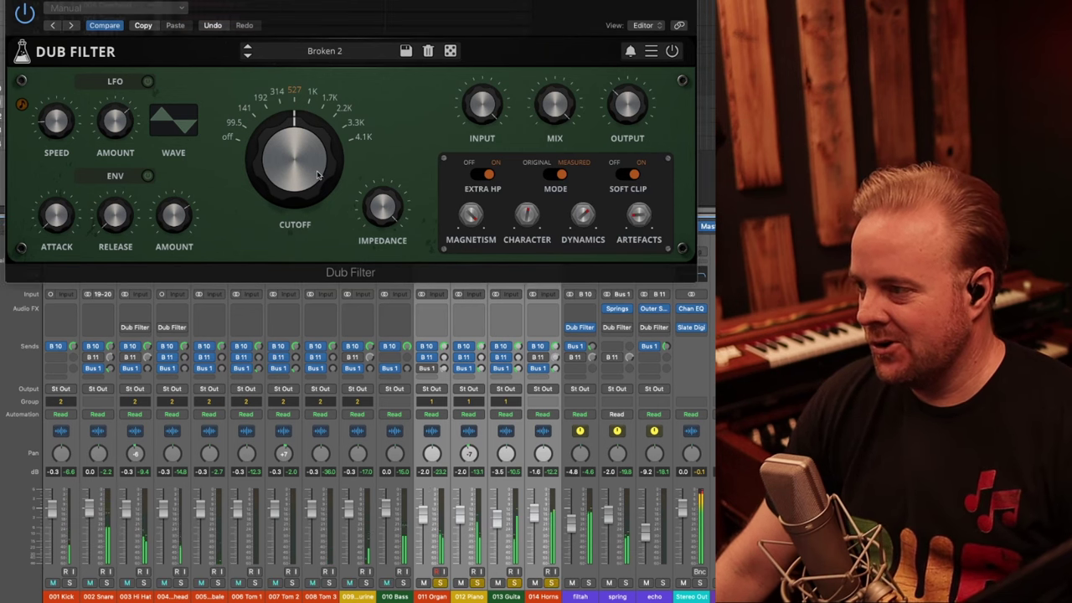
drag(307, 164, 296, 179)
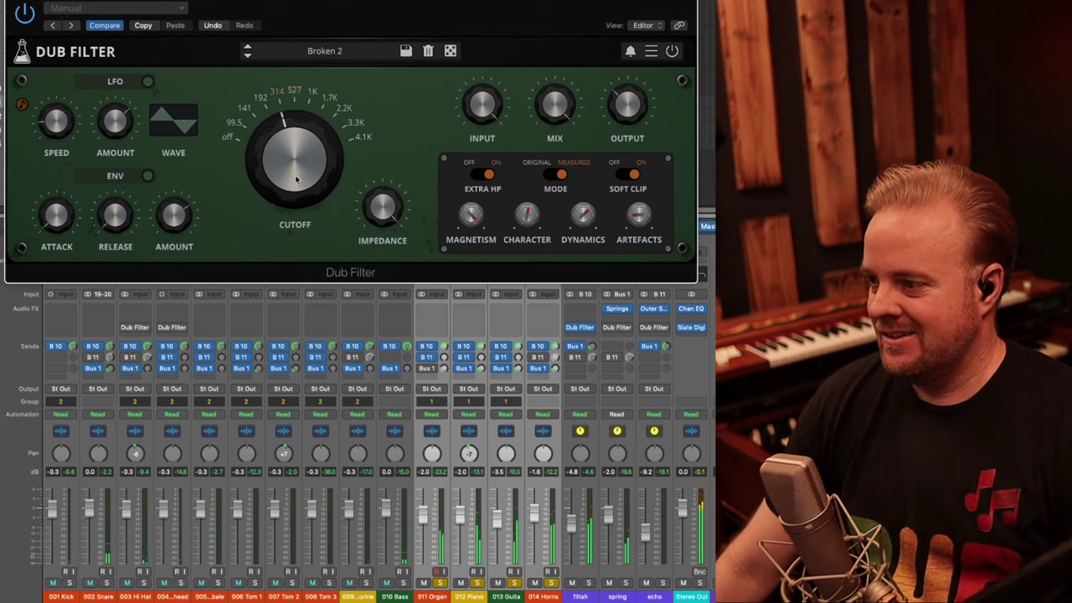
drag(297, 160, 324, 126)
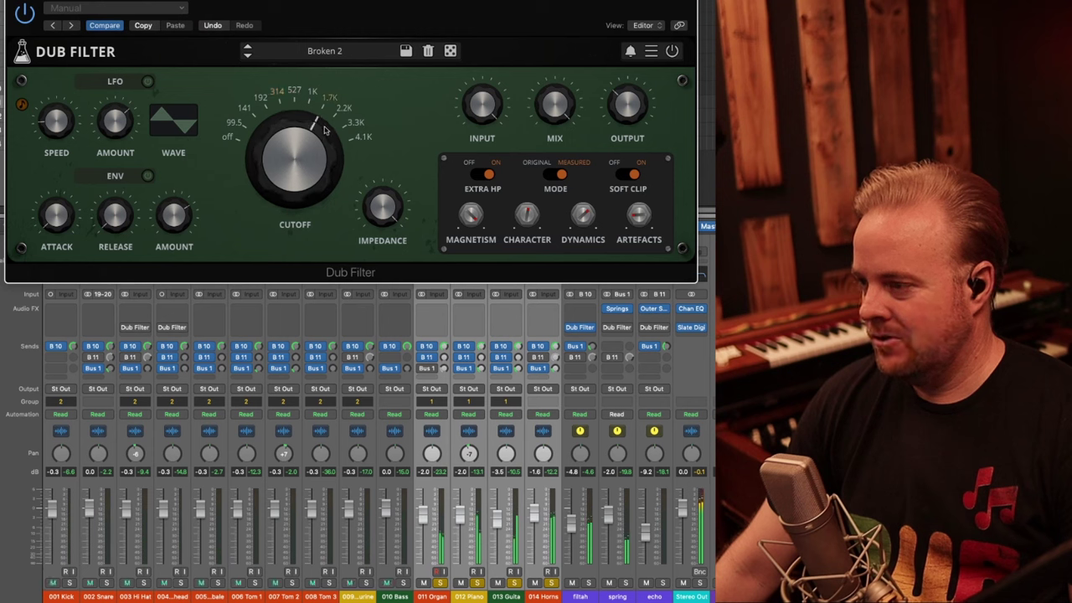
click(247, 55)
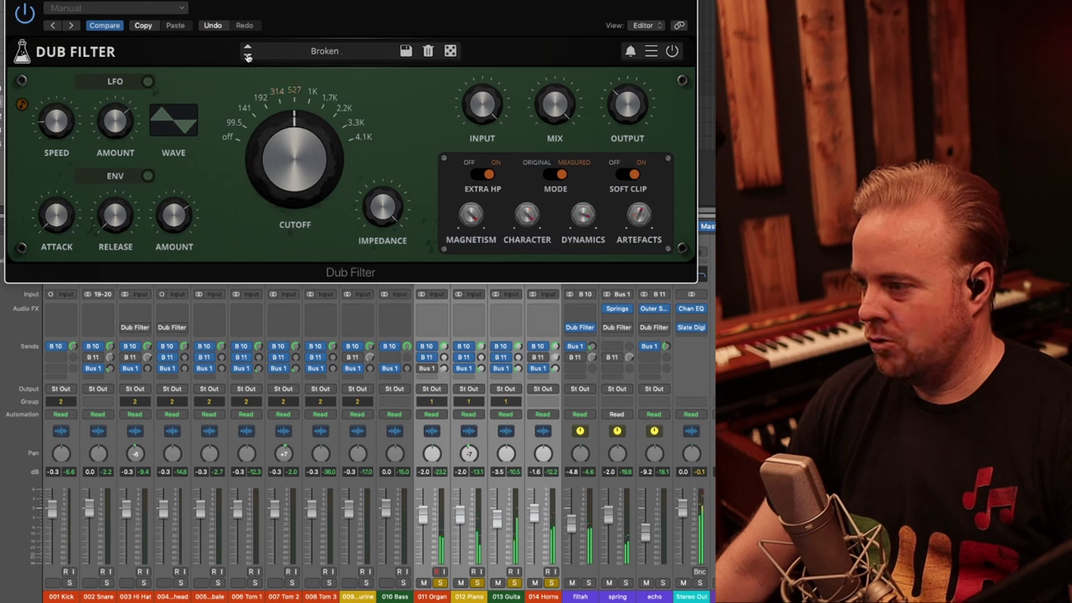
drag(271, 152, 241, 131)
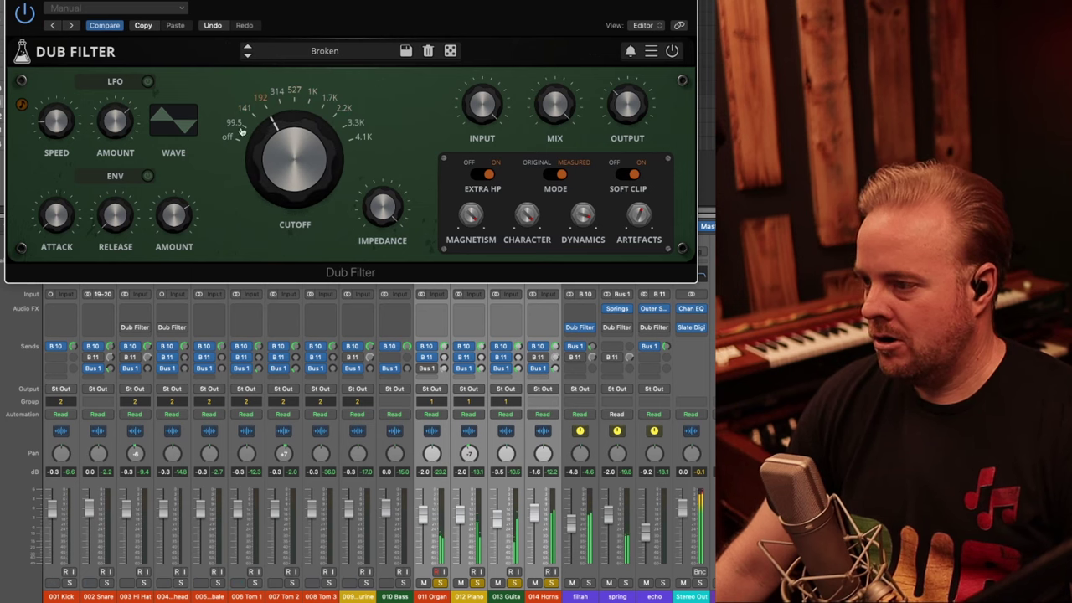
- Load the Fast Sweeping preset and unsolo the 011 Organ to hear it on the full mix
click(248, 55)
click(247, 56)
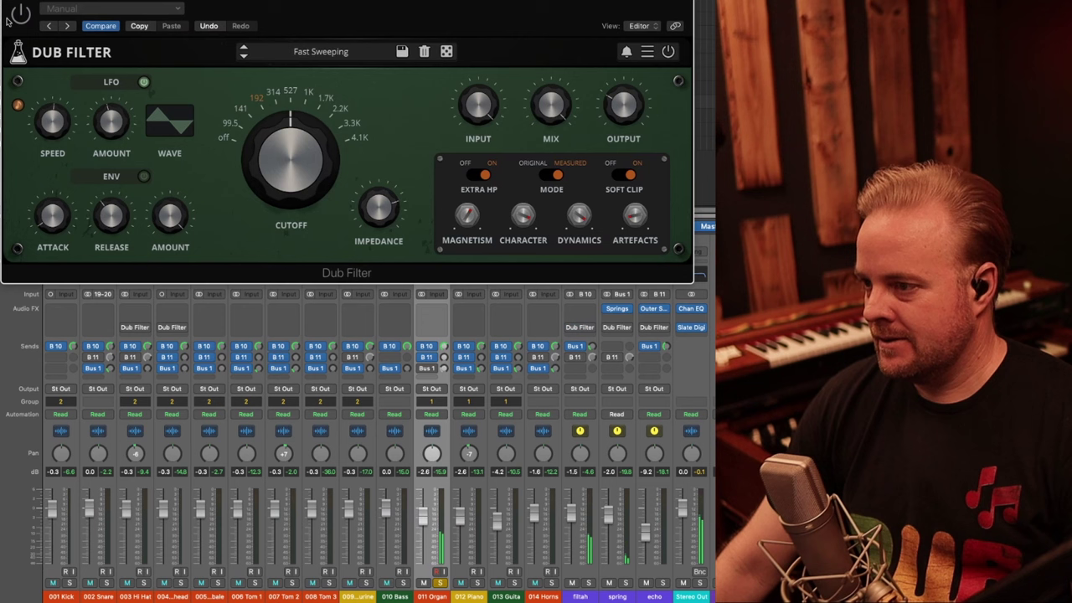
click(440, 581)
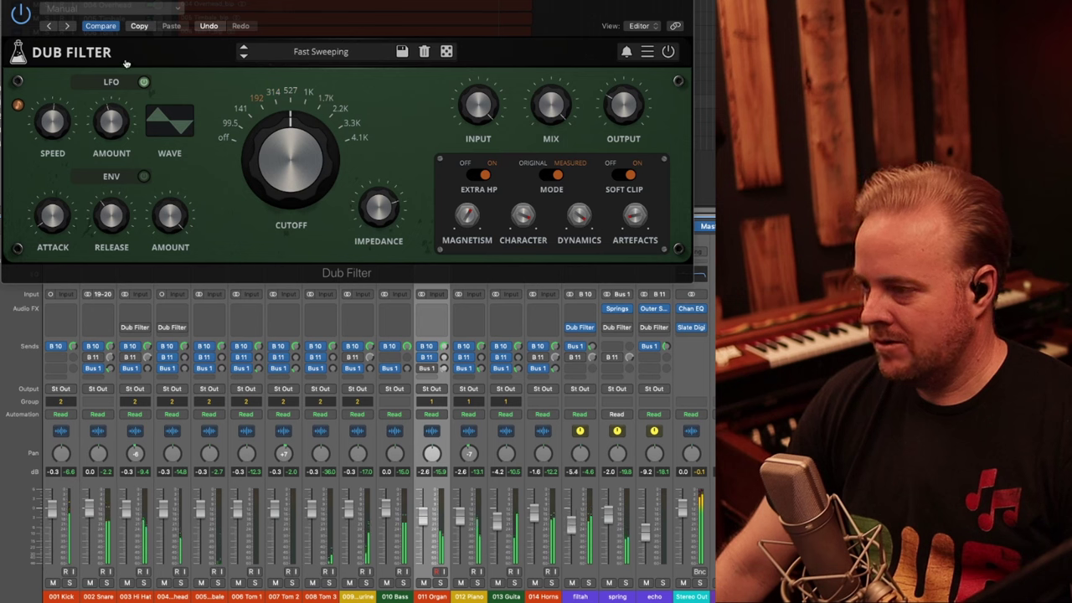
- Load the Pass Me The Lazer Beam preset from the DM Kahn bank, muting the horns and soloing guitar, piano and organ
click(243, 55)
click(310, 52)
mouse_move(316, 70)
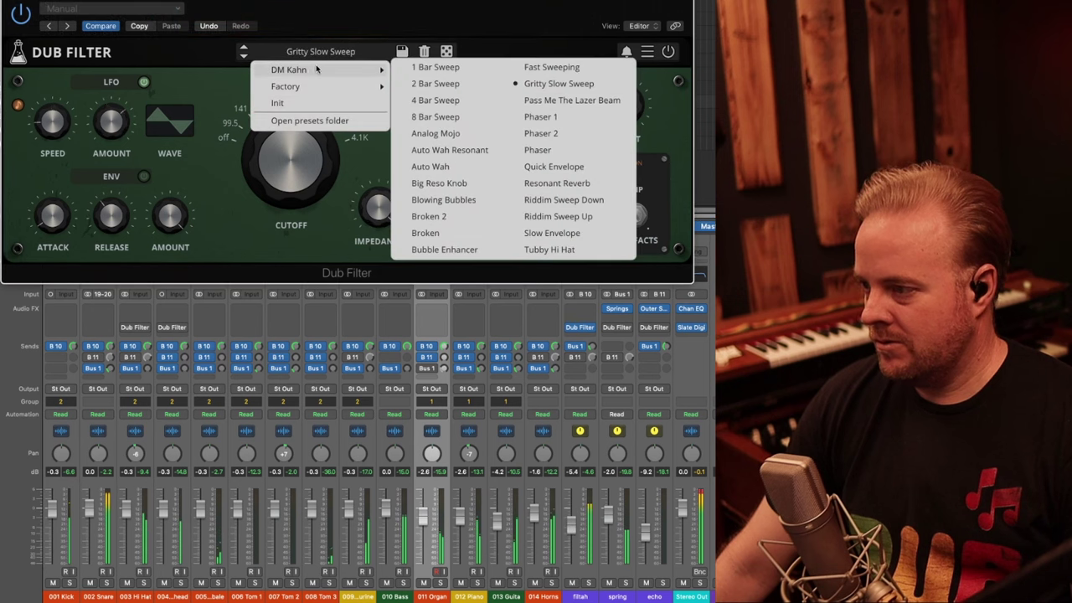
click(553, 100)
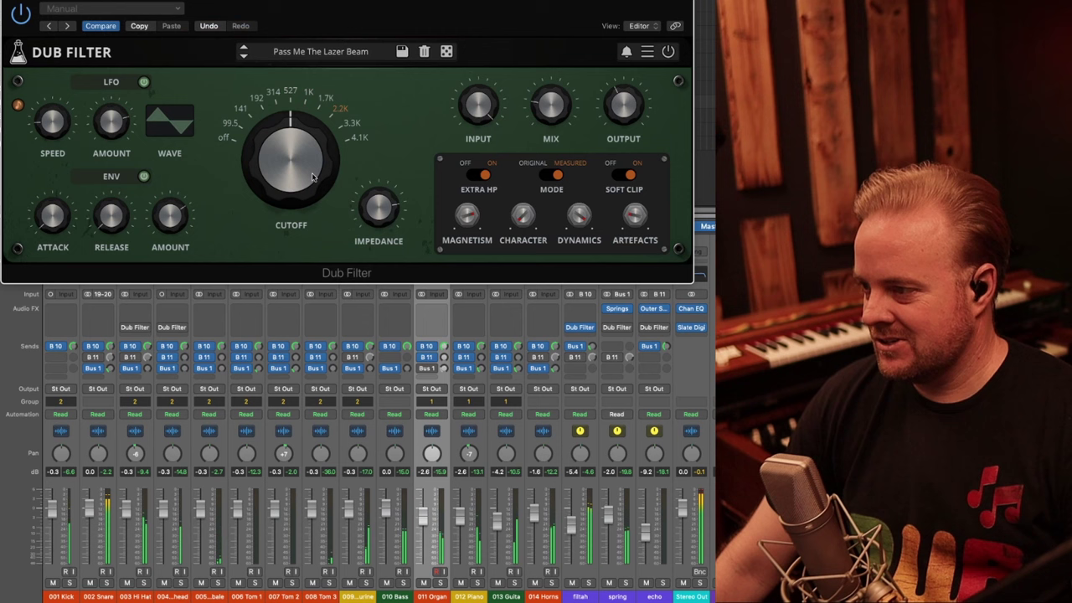
click(534, 585)
drag(514, 583, 441, 584)
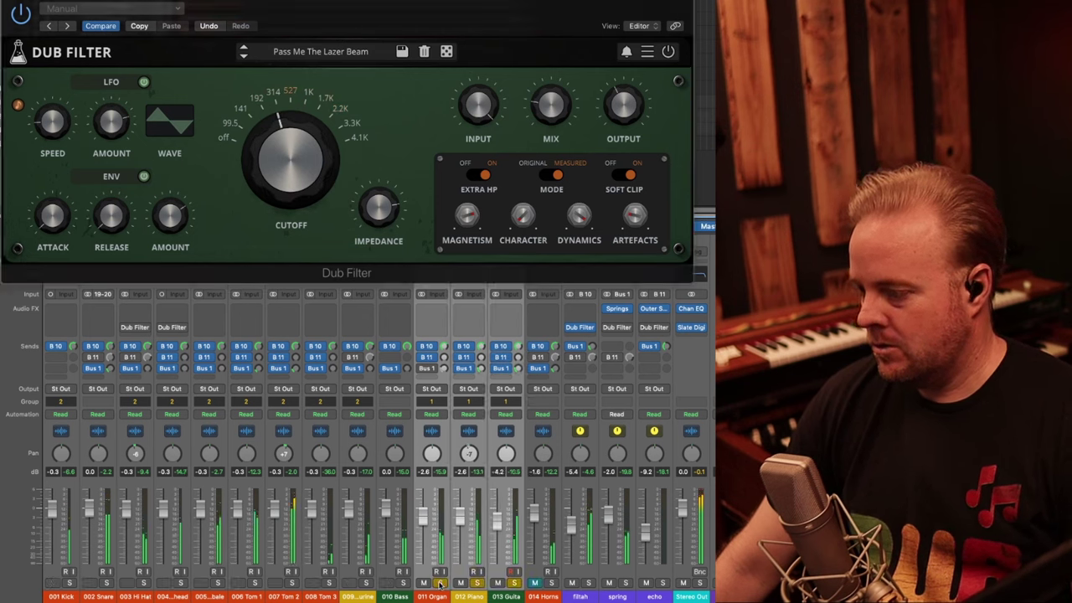
- Bring the cutoff up to 527, increase the impedance, and raise the filtah channel fader to -1.5 dB
drag(297, 166, 304, 144)
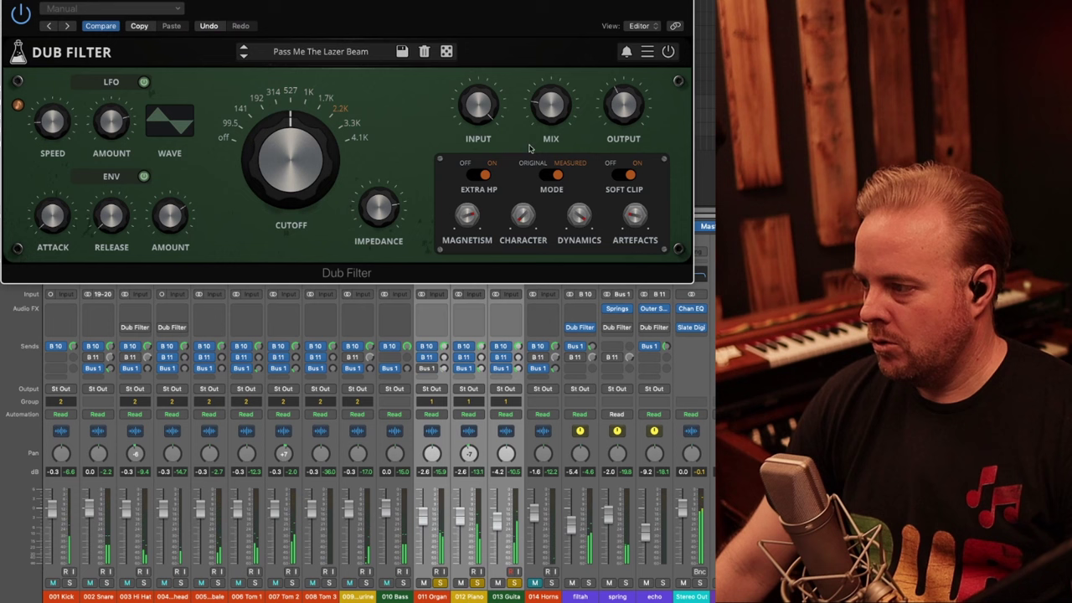
drag(395, 212, 399, 181)
drag(571, 525, 571, 512)
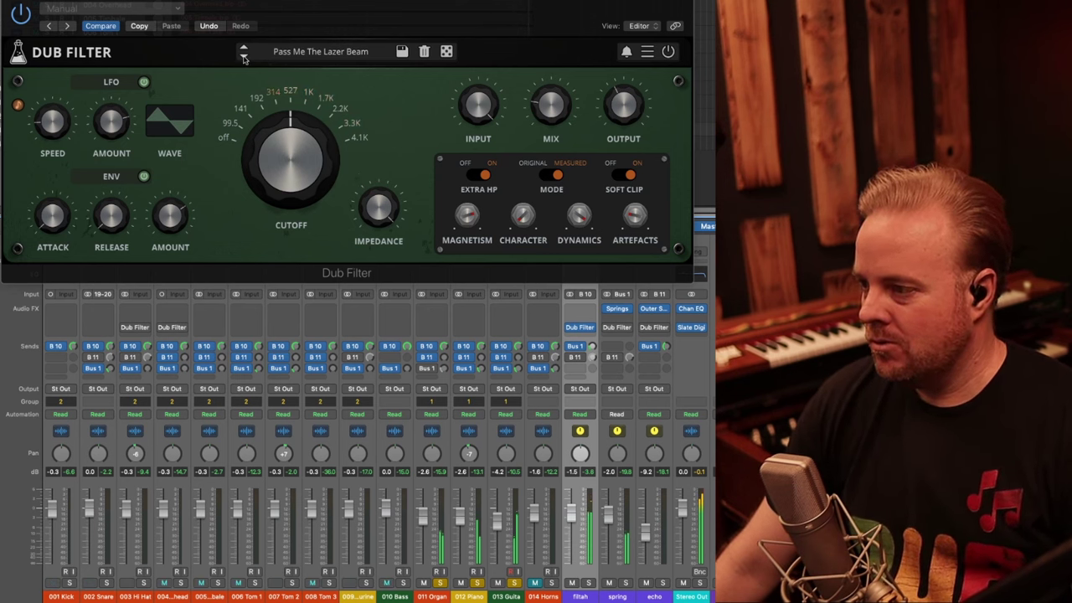
- Audition the Phaser 1 preset with the filtah fader raised to 0.5 dB, followed by the Phaser 2 preset
click(244, 56)
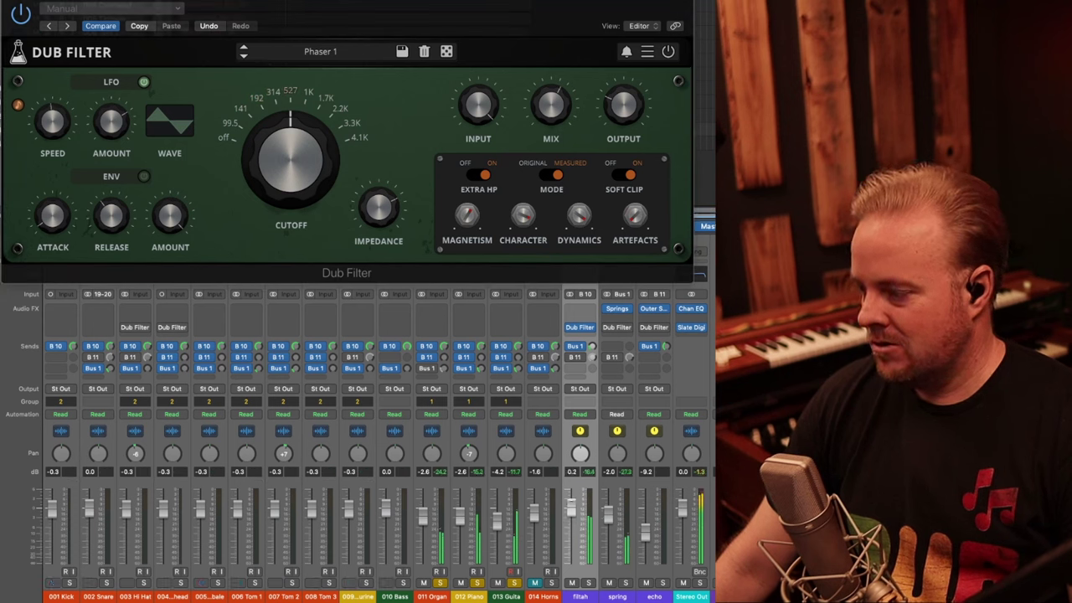
drag(571, 508, 572, 505)
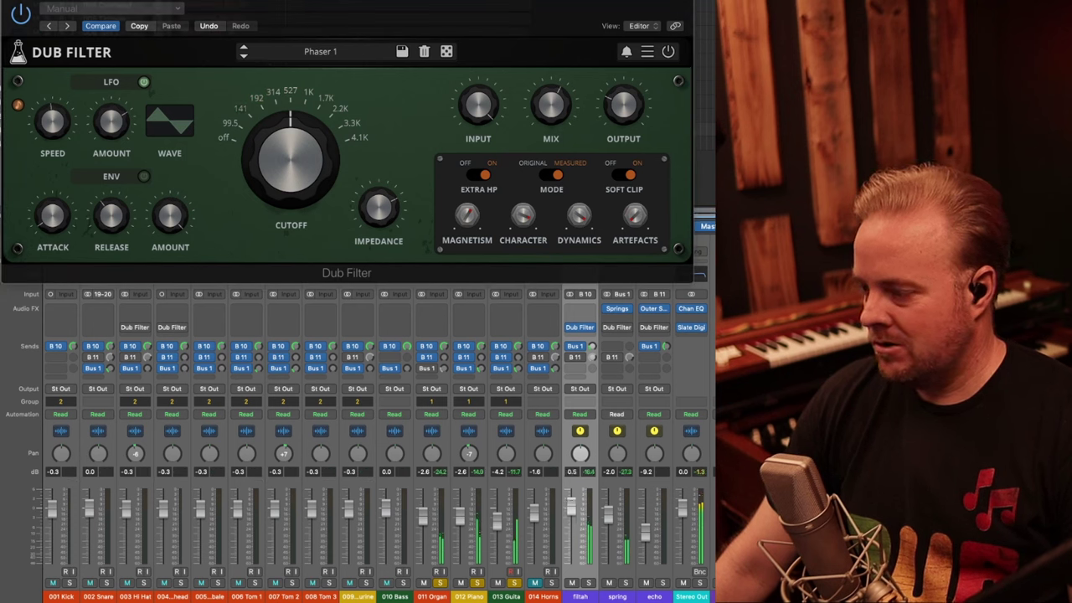
click(243, 56)
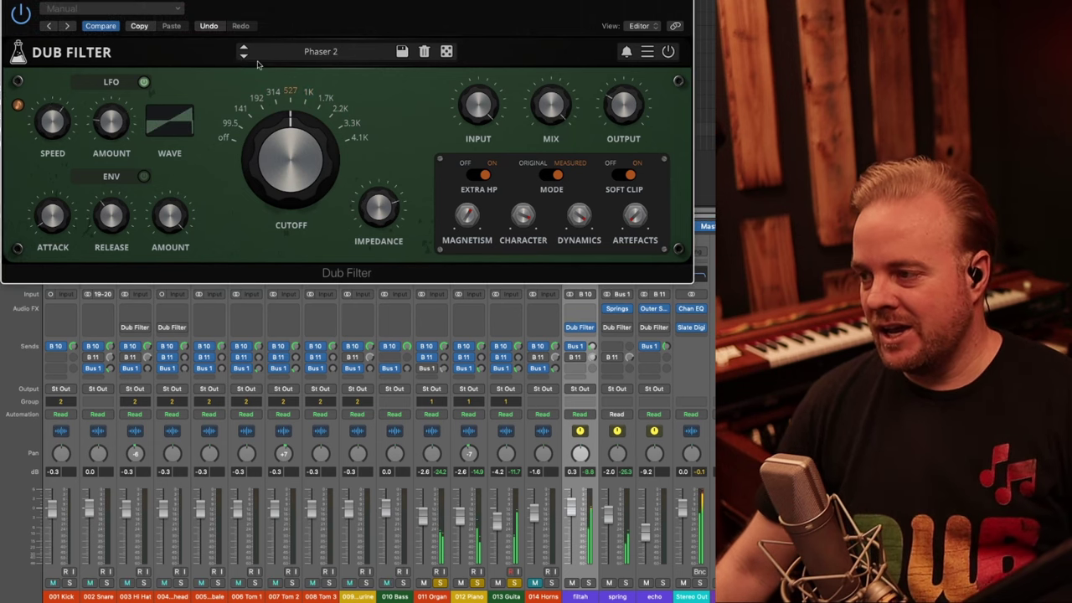
- Load the Quick Envelope preset and vary its envelope amount, bringing it up to +54
click(315, 51)
click(315, 51)
click(241, 56)
click(241, 57)
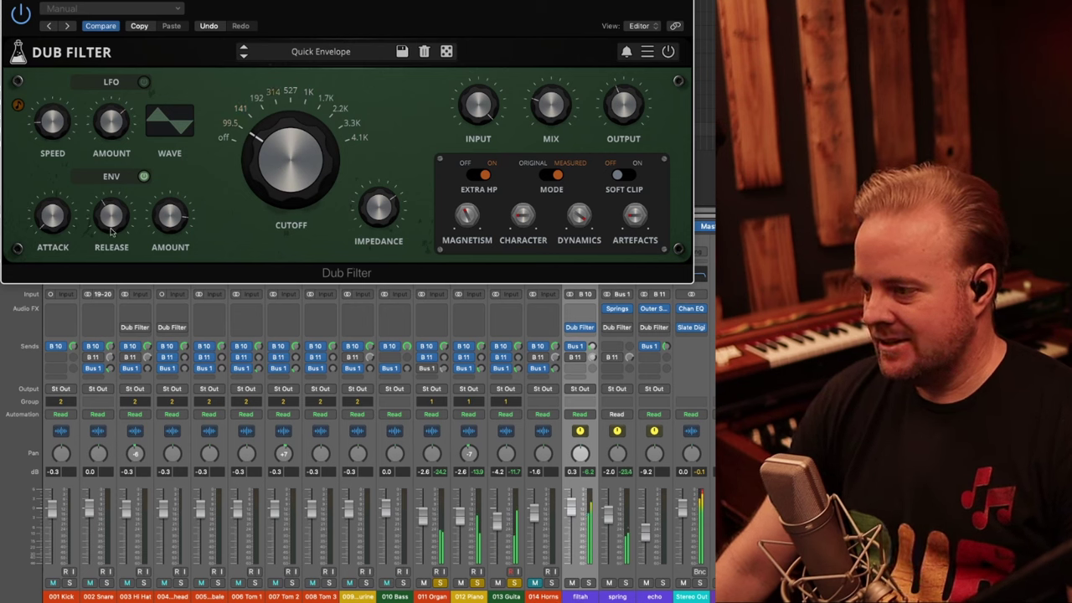
mouse_move(167, 224)
drag(155, 239, 153, 243)
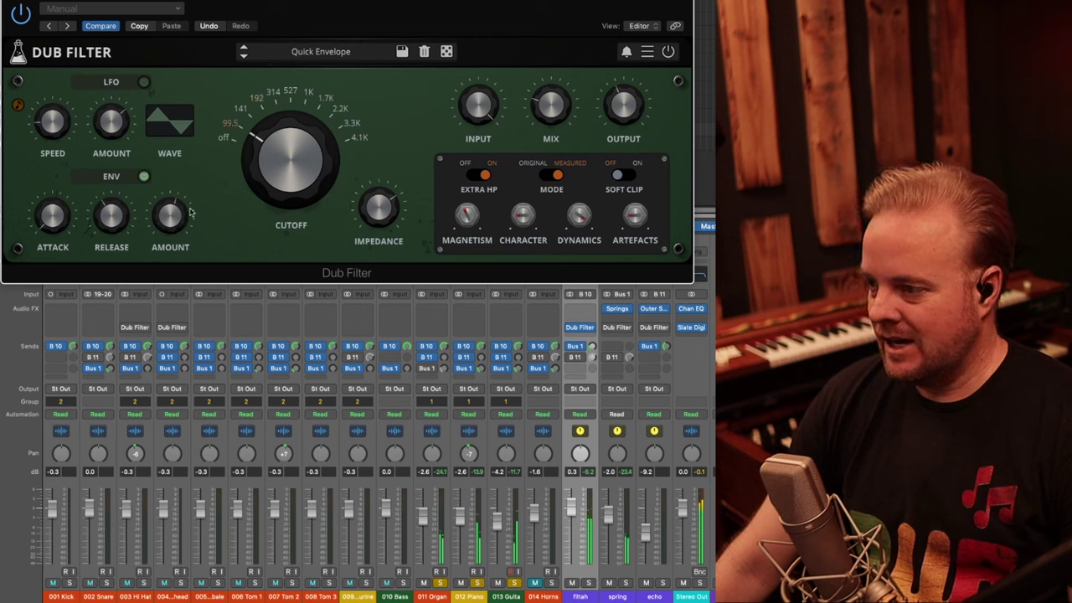
mouse_move(169, 220)
drag(173, 201, 171, 190)
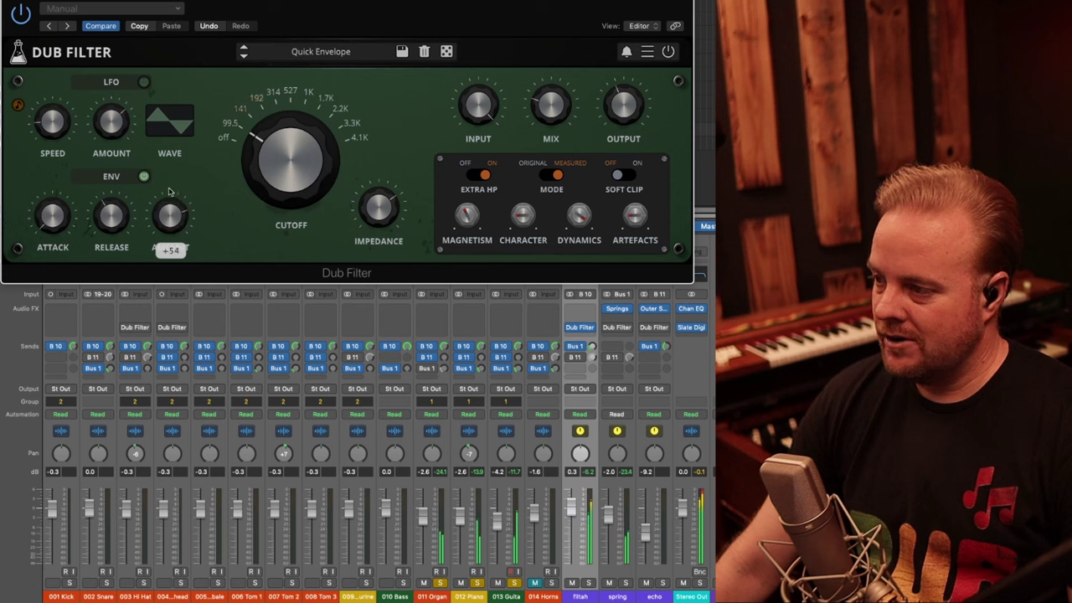
- Solo the 014 Horns and unsolo the guitar, piano and organ to hear the envelope on horns alone
click(571, 584)
click(551, 584)
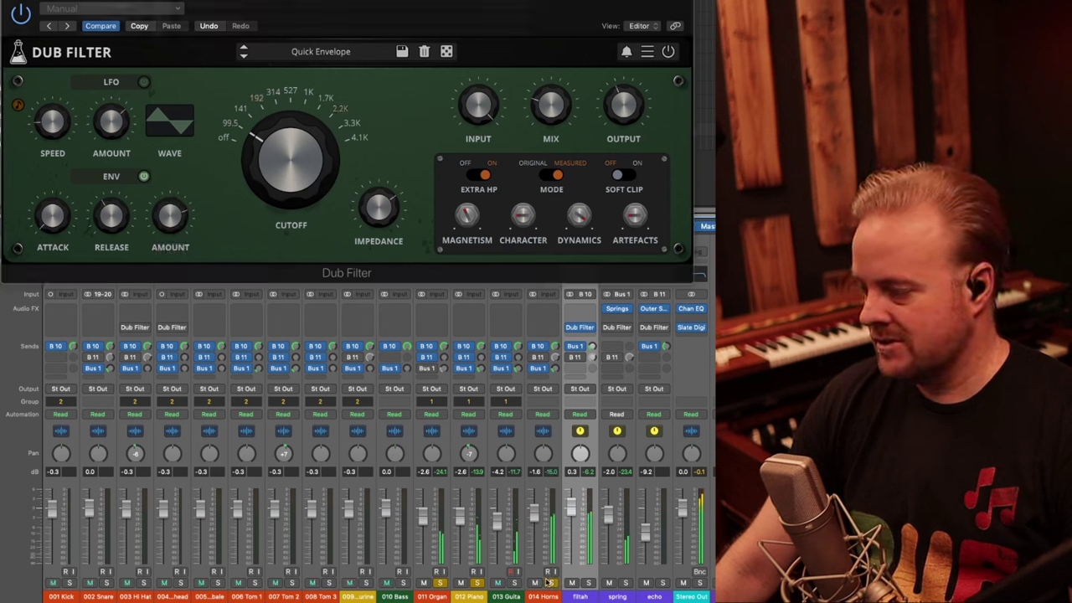
click(476, 583)
click(437, 584)
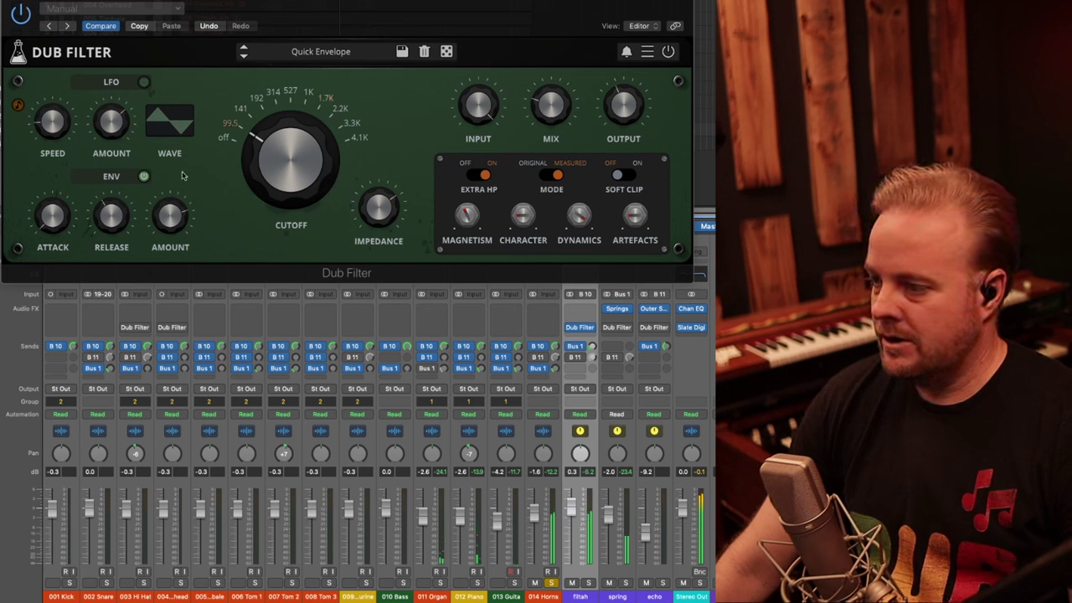
- Load the Resonant Reverb preset, sweep its cutoff up to 527 and down to 141, and lower the filtah fader to -4.7 dB
click(244, 56)
click(244, 48)
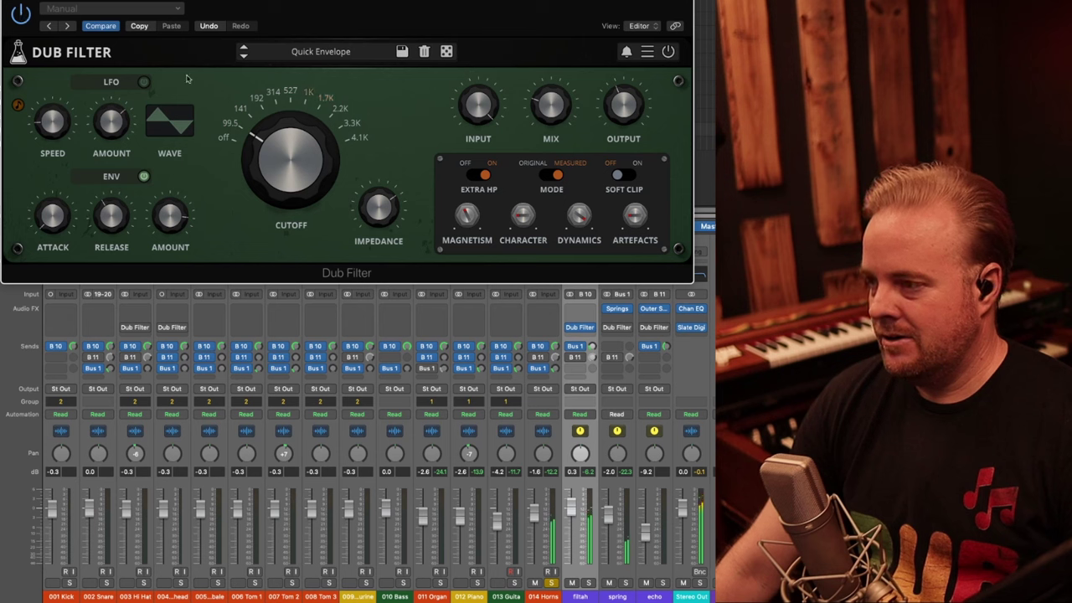
click(243, 56)
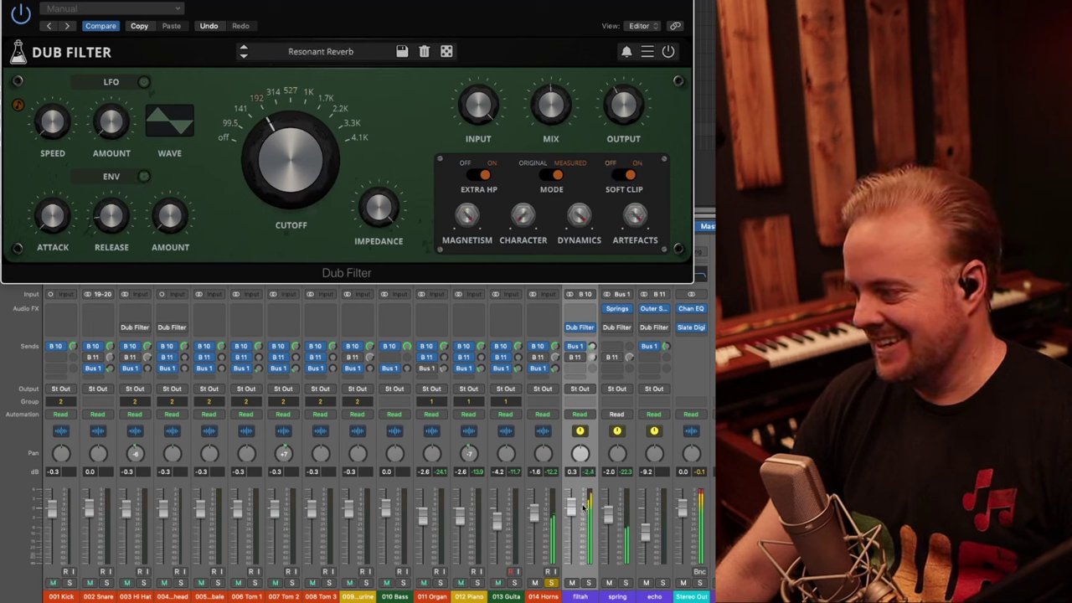
drag(316, 189, 314, 162)
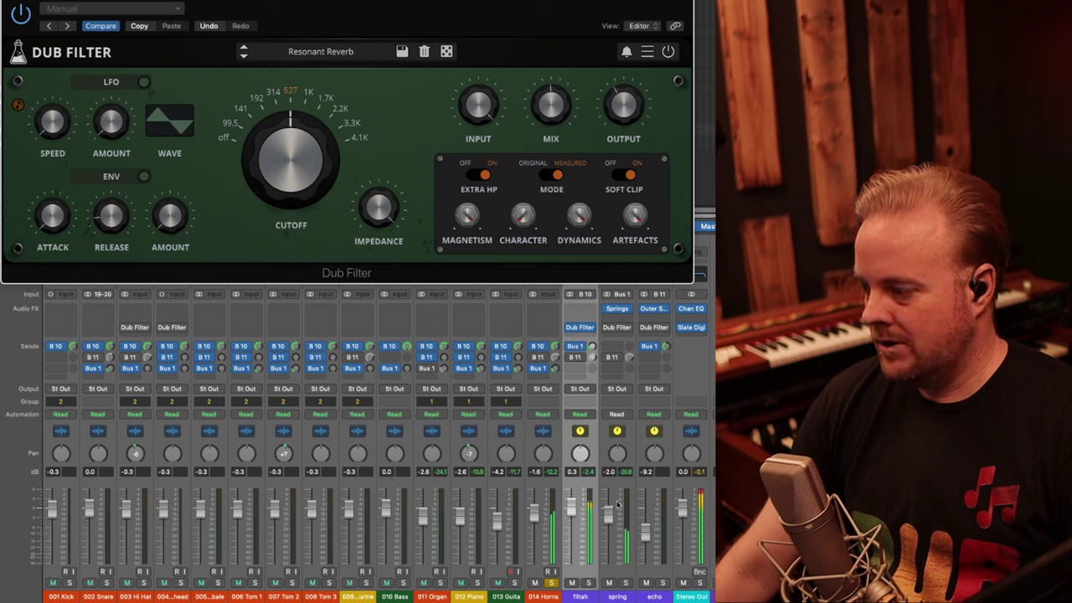
drag(572, 509, 571, 524)
drag(277, 195, 233, 92)
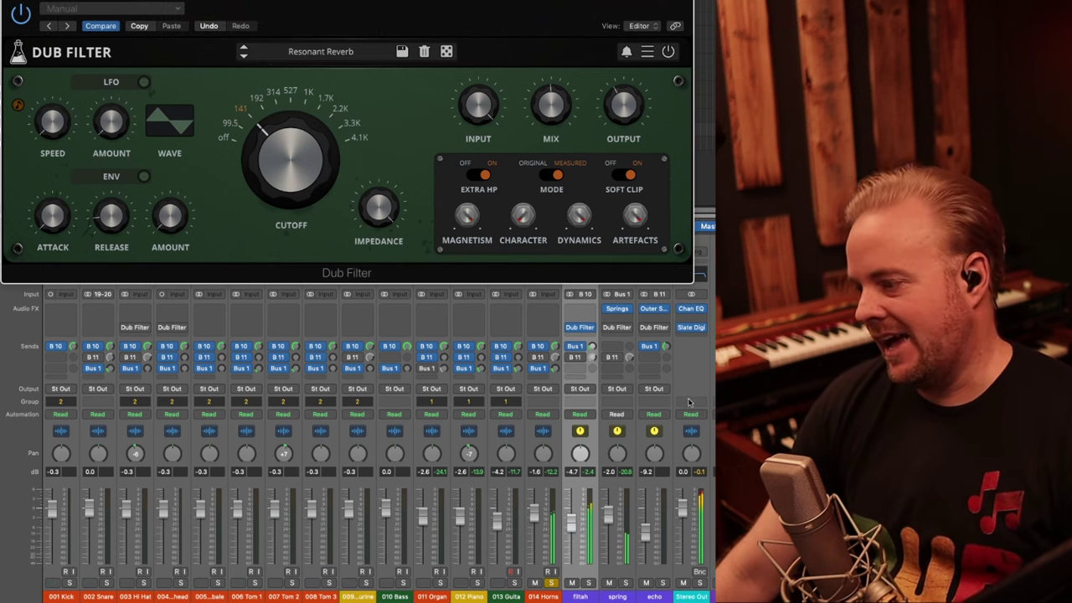
- Move the Dub Filter insert from the filtah channel to below Springs on the spring channel, open it, and raise the spring fader to 0.6 dB
drag(579, 327, 616, 318)
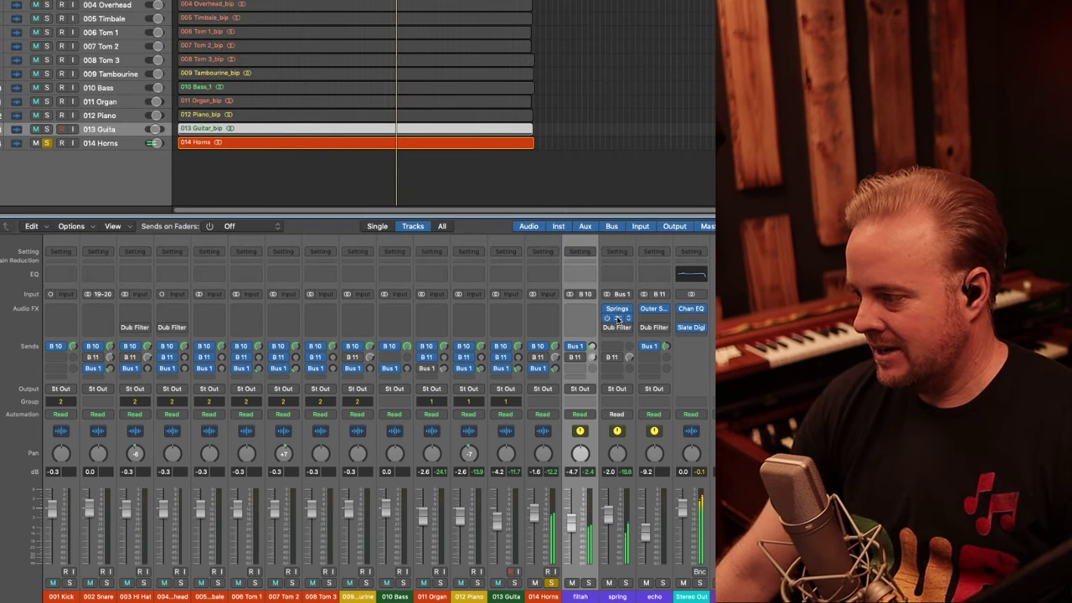
click(617, 323)
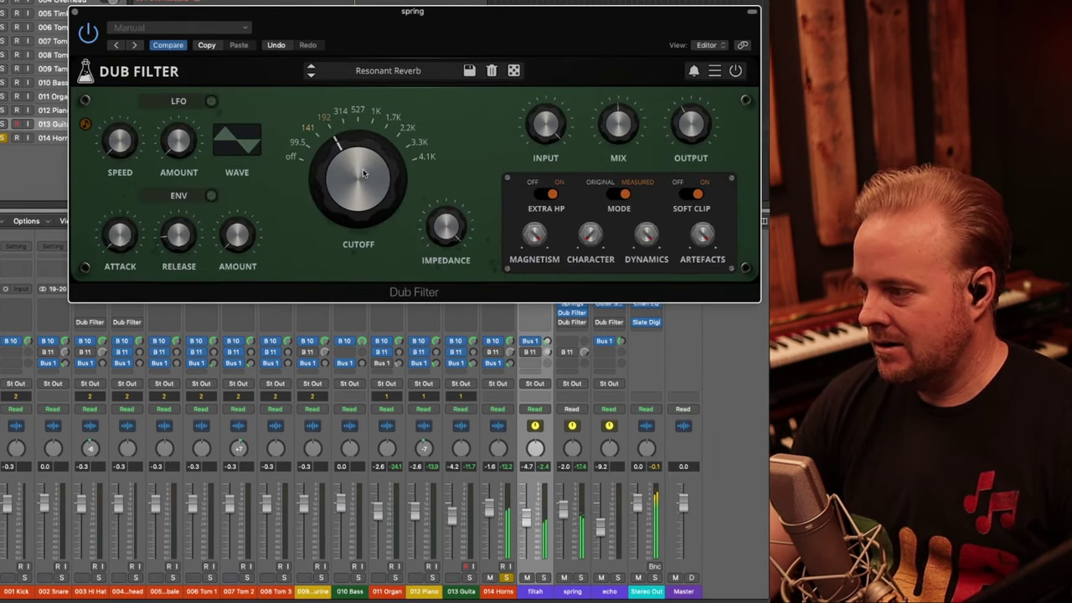
drag(563, 512, 563, 502)
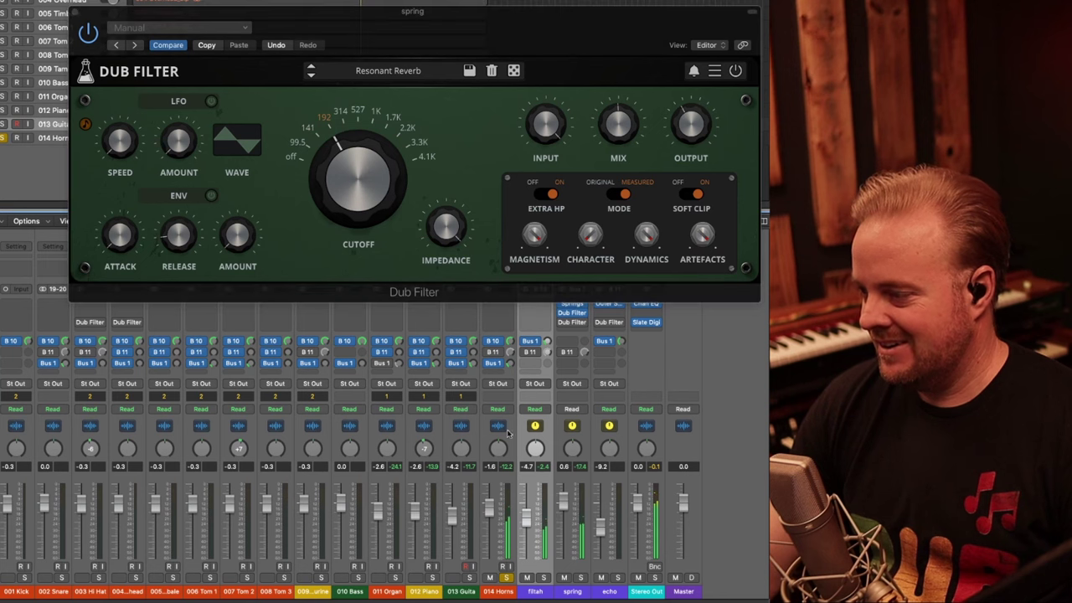
- Sweep the spring channel filter's cutoff between 141 and 527 with the envelope switched on, and move the insert back to the filtah channel
drag(337, 168, 347, 126)
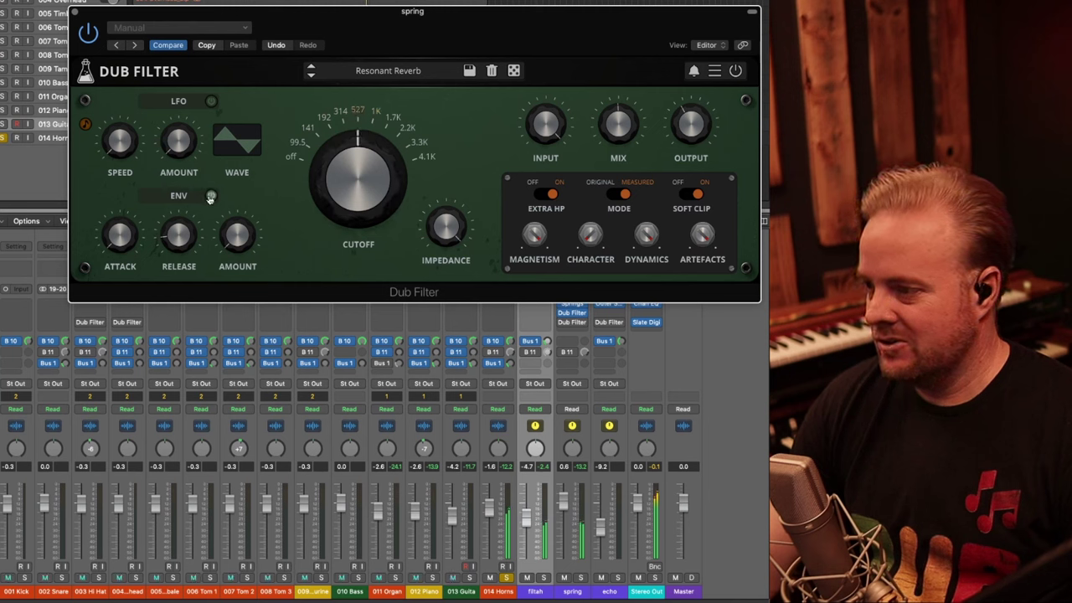
drag(343, 174, 343, 210)
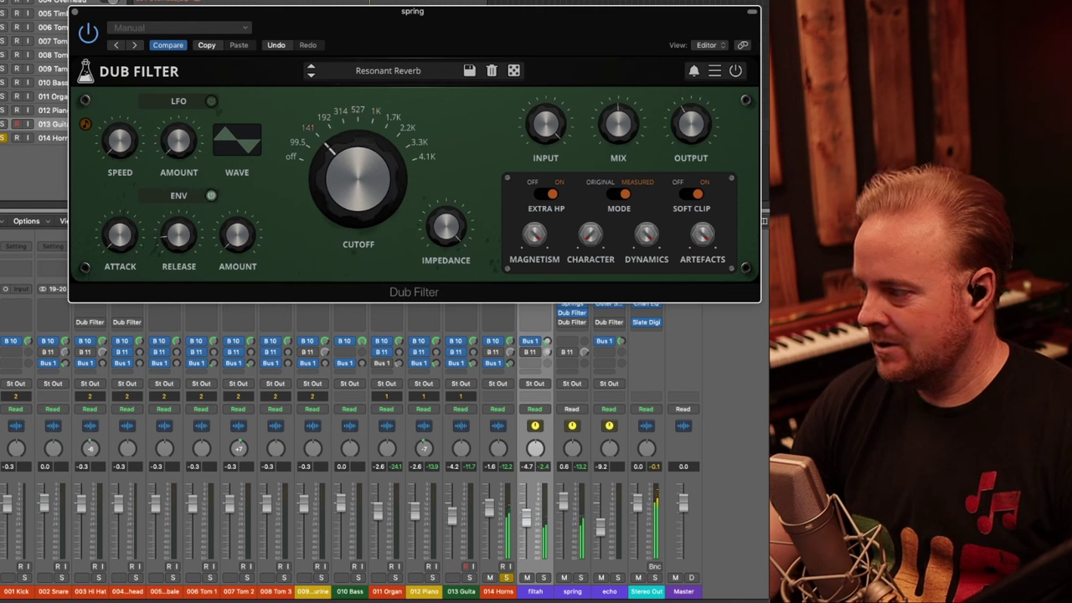
drag(358, 177, 358, 161)
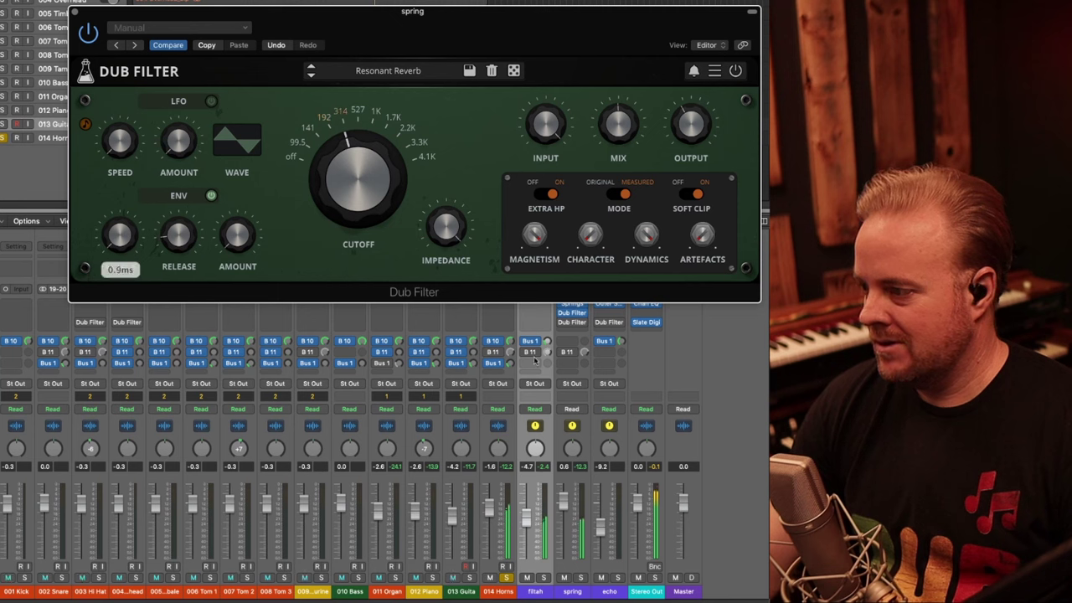
drag(361, 157, 365, 138)
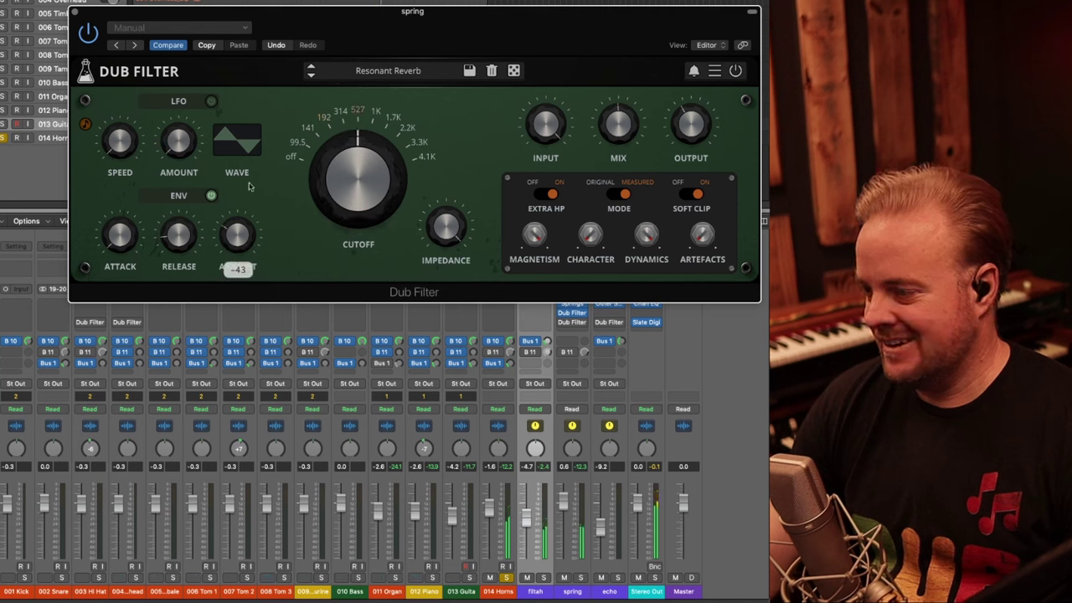
drag(338, 174, 328, 209)
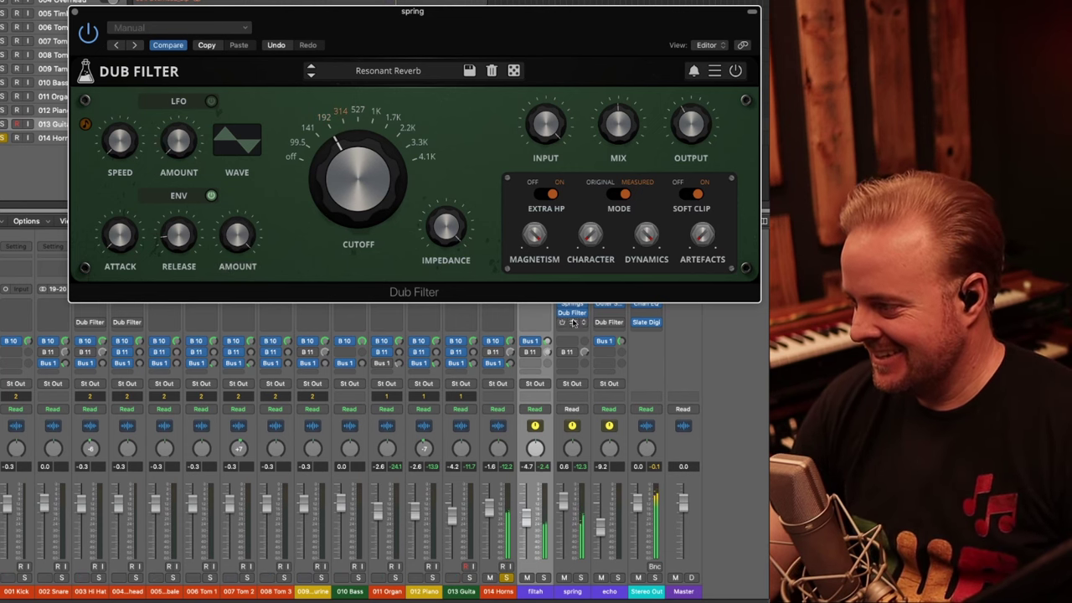
drag(575, 313, 540, 315)
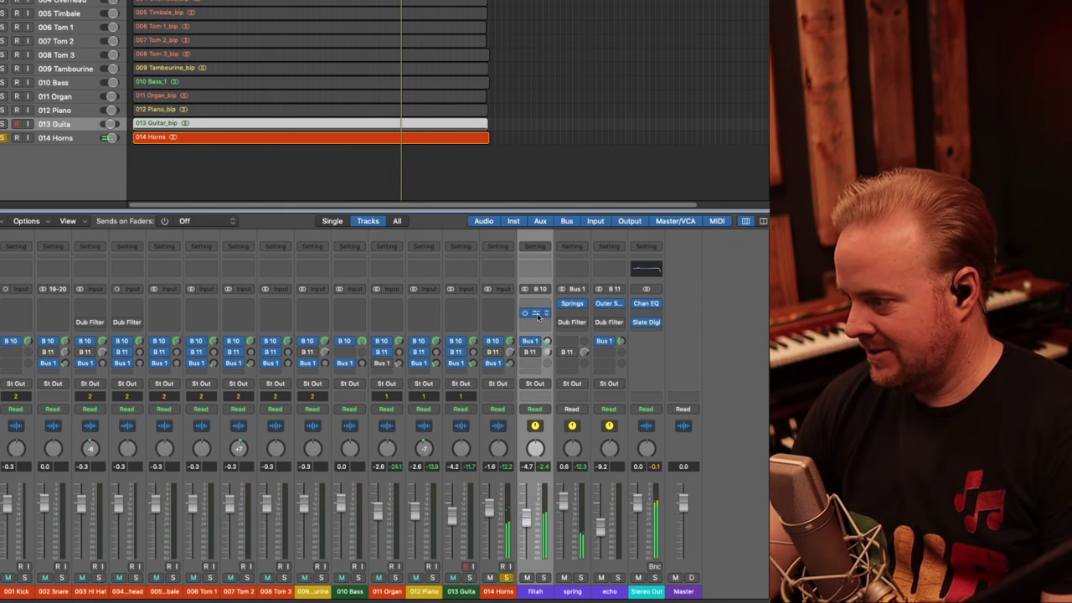
- Open the filtah channel's Dub Filter, sweep the cutoff around 314, and load the Riddim Sweep Down preset
click(538, 315)
drag(355, 164, 356, 157)
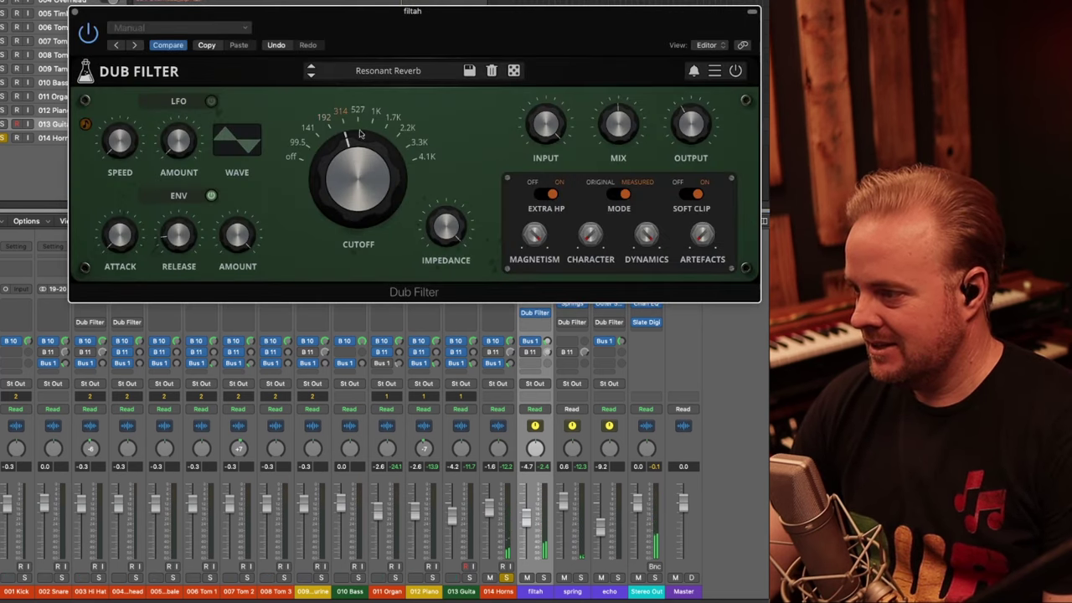
click(310, 77)
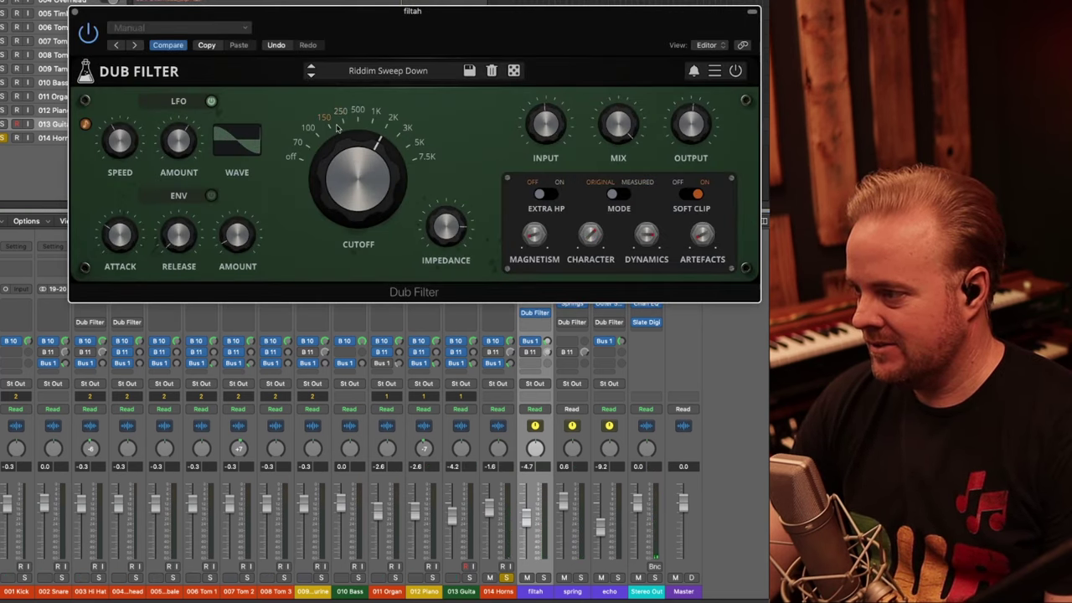
drag(378, 32, 331, 0)
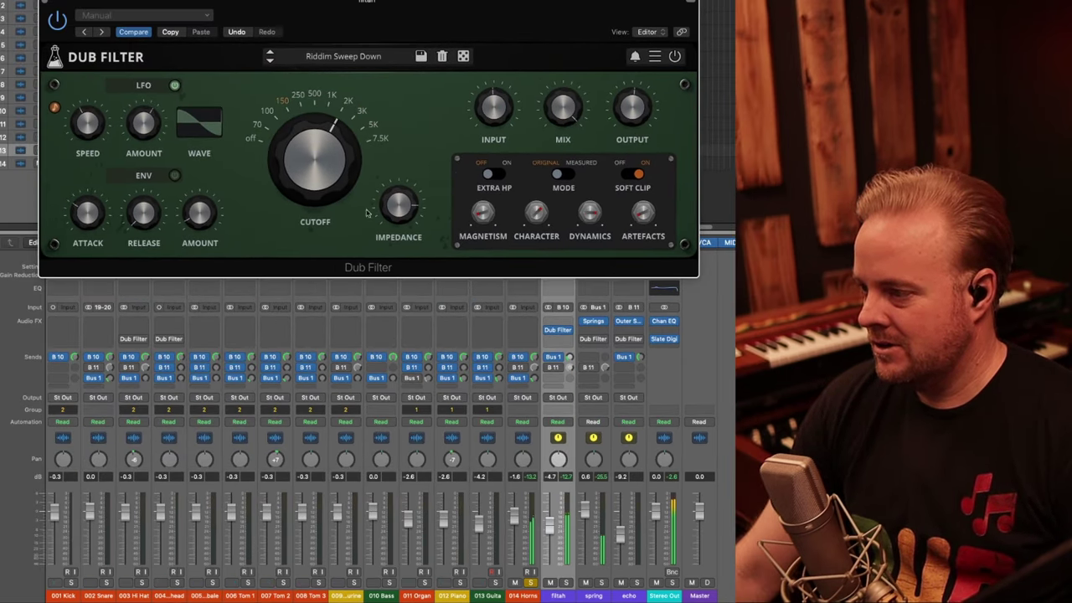
- Load the Riddim Sweep Up preset and try out different LFO speeds
click(270, 61)
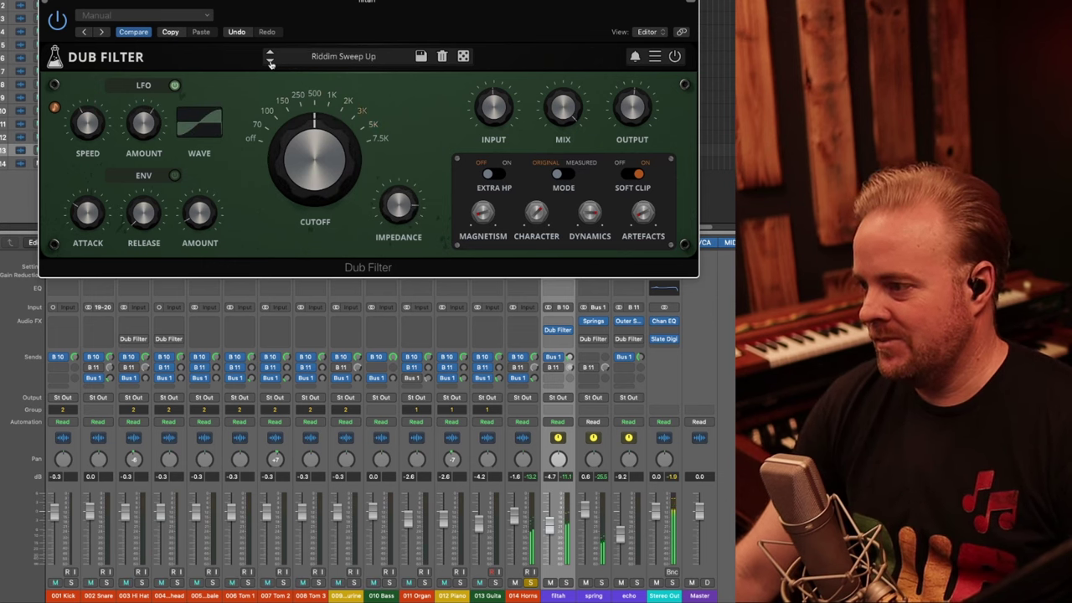
mouse_move(89, 124)
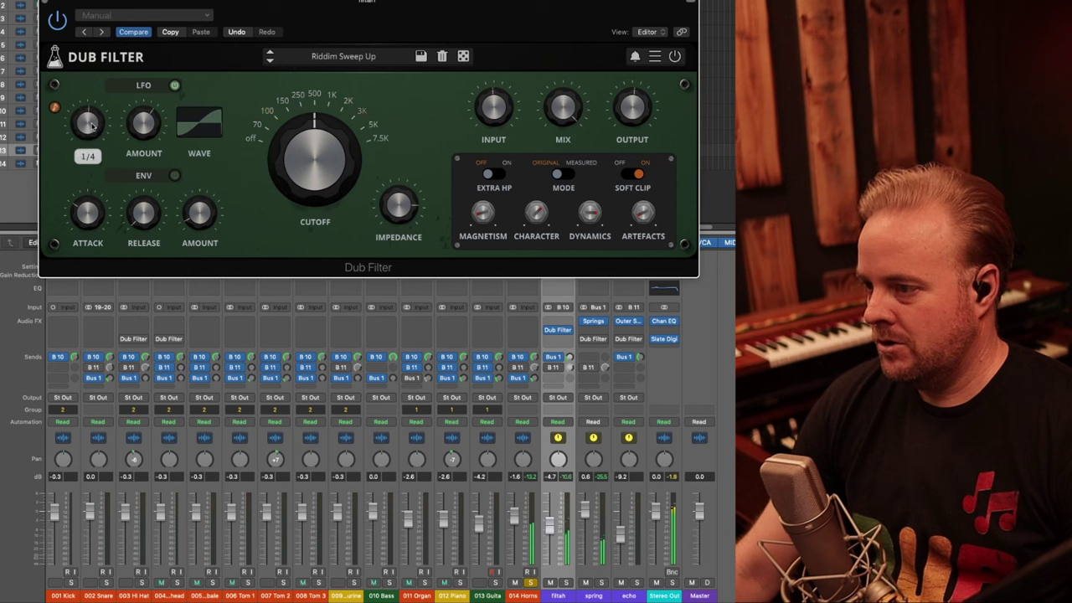
drag(89, 124, 98, 108)
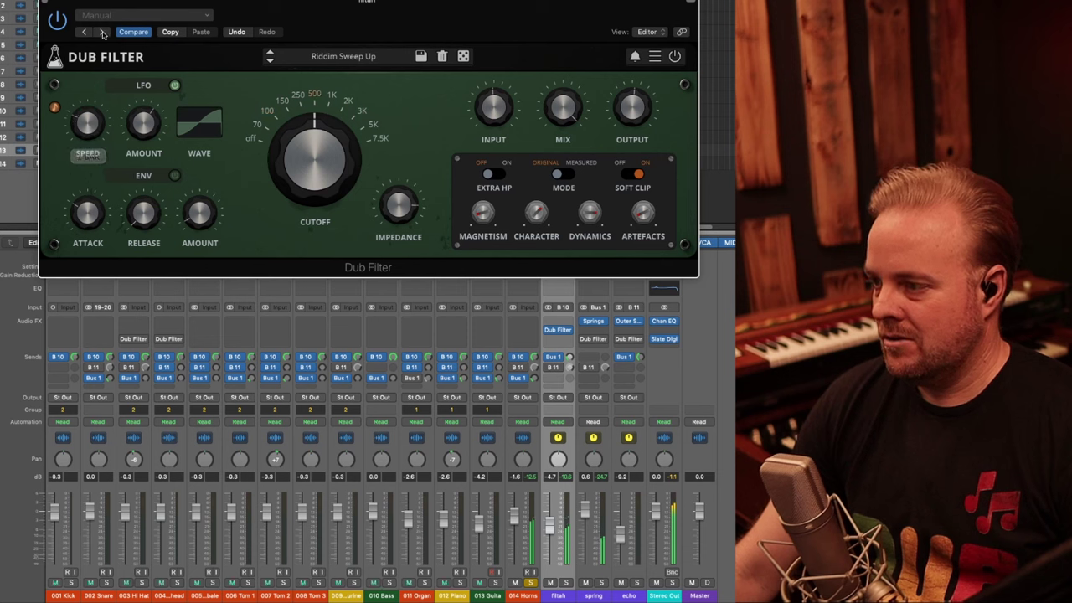
- Unsolo the 014 Horns to hear the full mix, load the Slow Envelope preset, and lower its input level
click(530, 582)
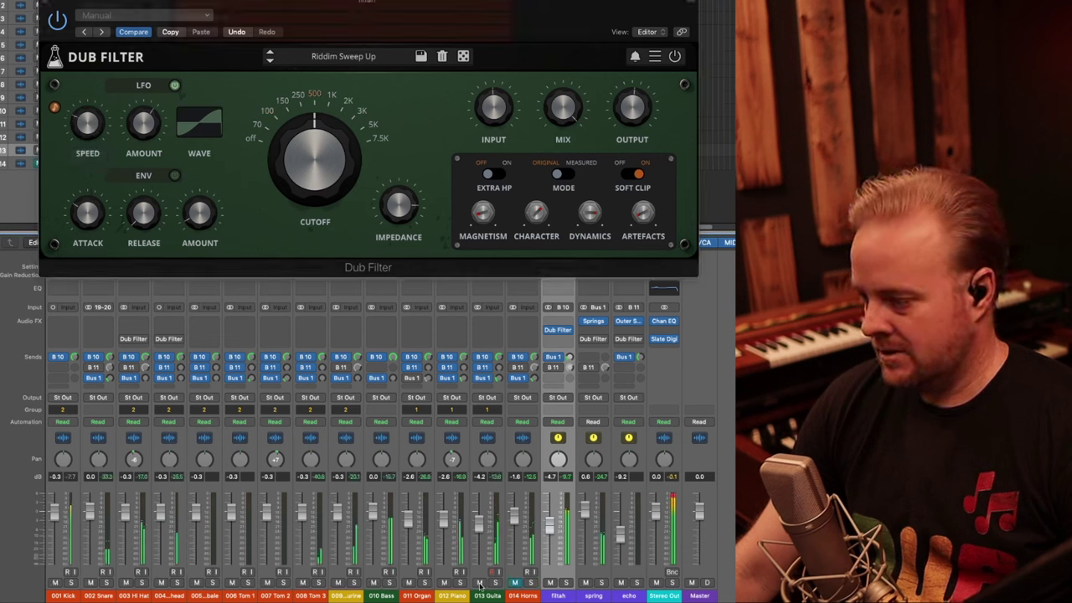
click(270, 60)
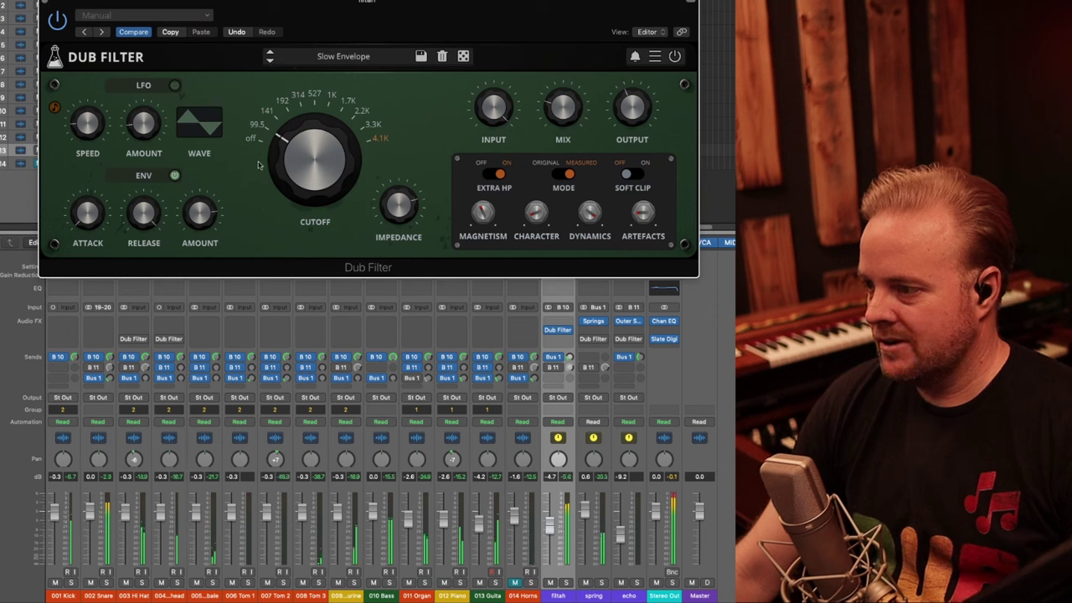
mouse_move(488, 136)
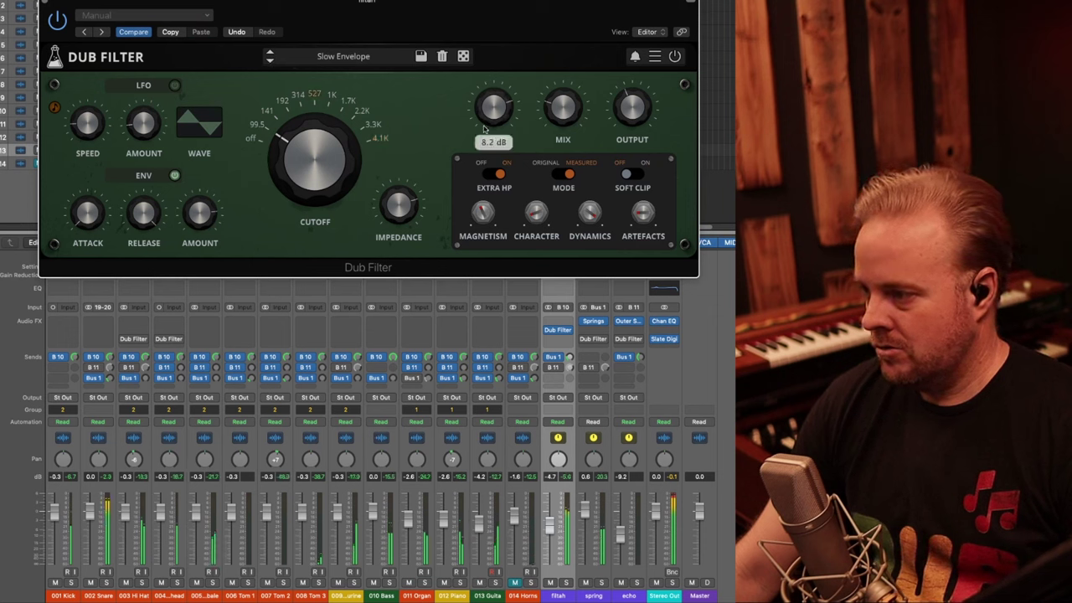
drag(482, 151, 479, 159)
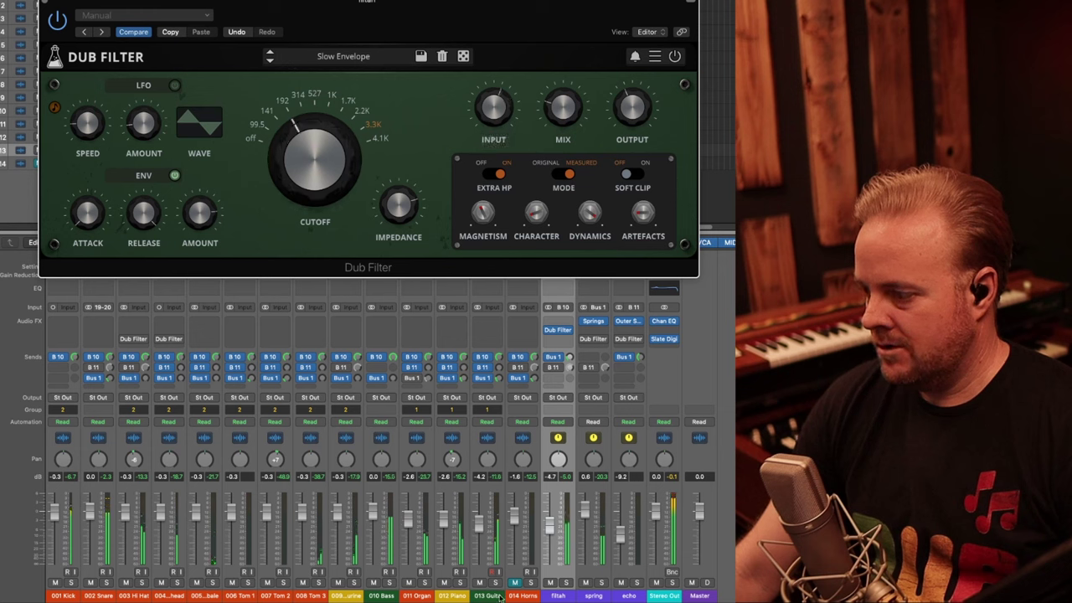
- Solo the bass, organ, piano and guitar, switch off the bass's B 10 send, and sweep the cutoff up to 527
drag(495, 581, 389, 583)
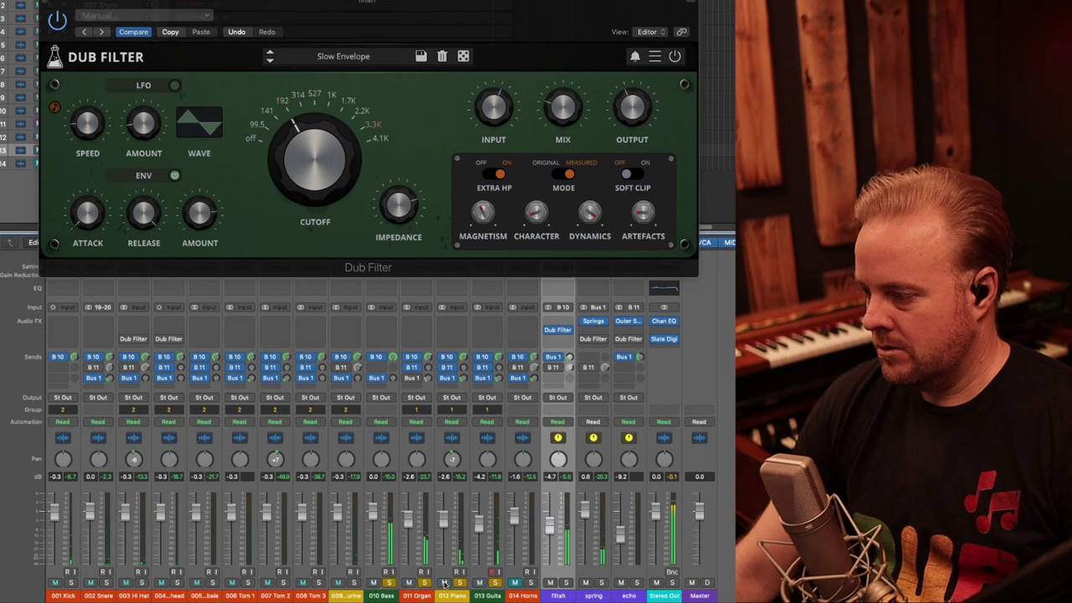
drag(343, 152, 341, 129)
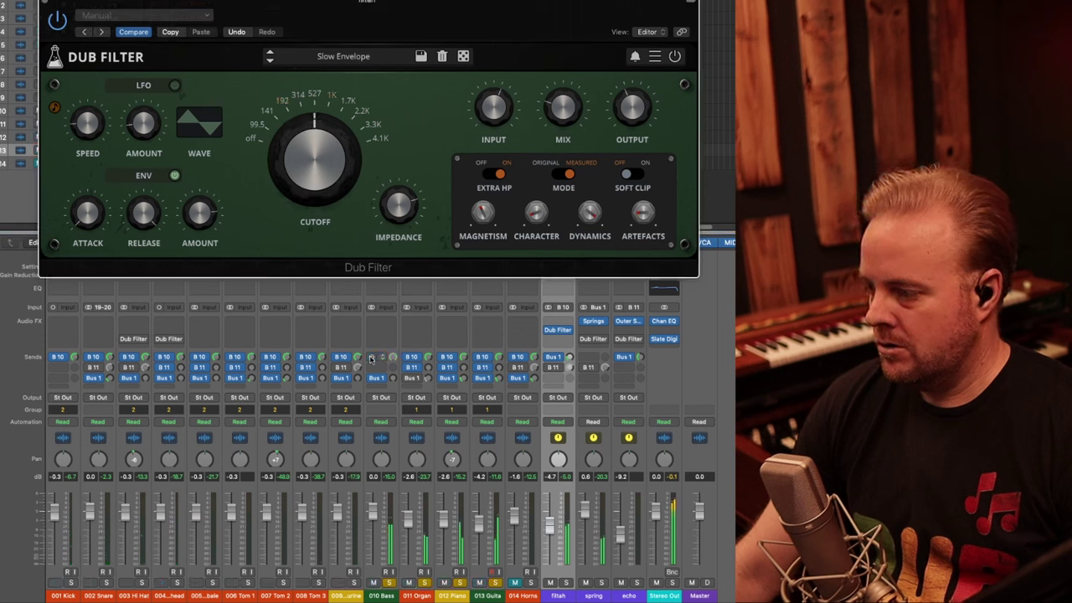
drag(326, 180, 326, 186)
drag(565, 122, 577, 10)
drag(334, 161, 335, 149)
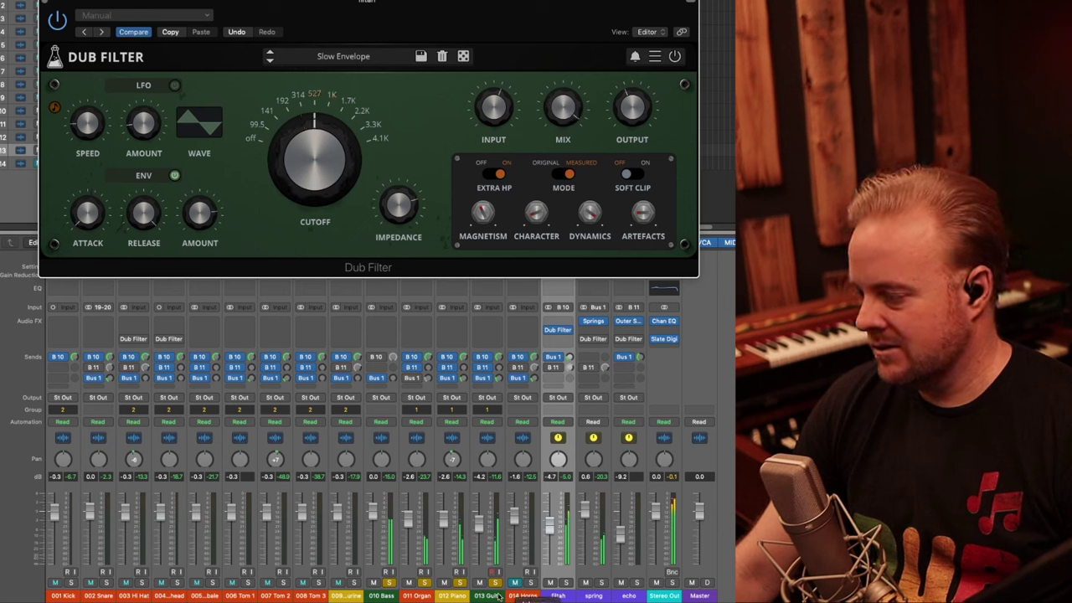
- Solo the horns in place of the bass, sweep the cutoff down to 192, and compare the filtah channel's filter bypassed and active
click(389, 582)
click(530, 582)
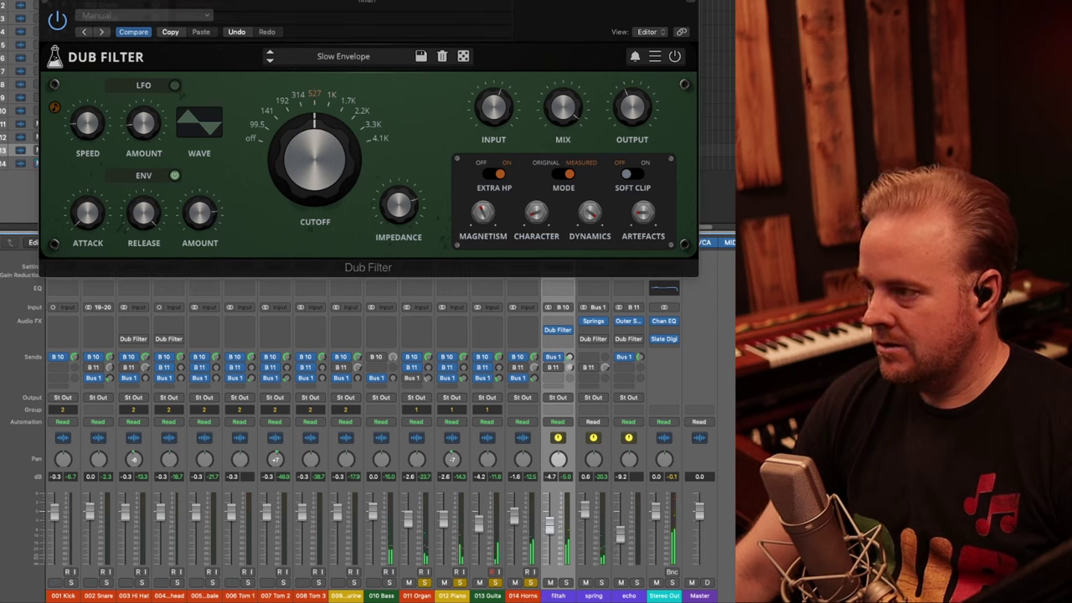
click(402, 2)
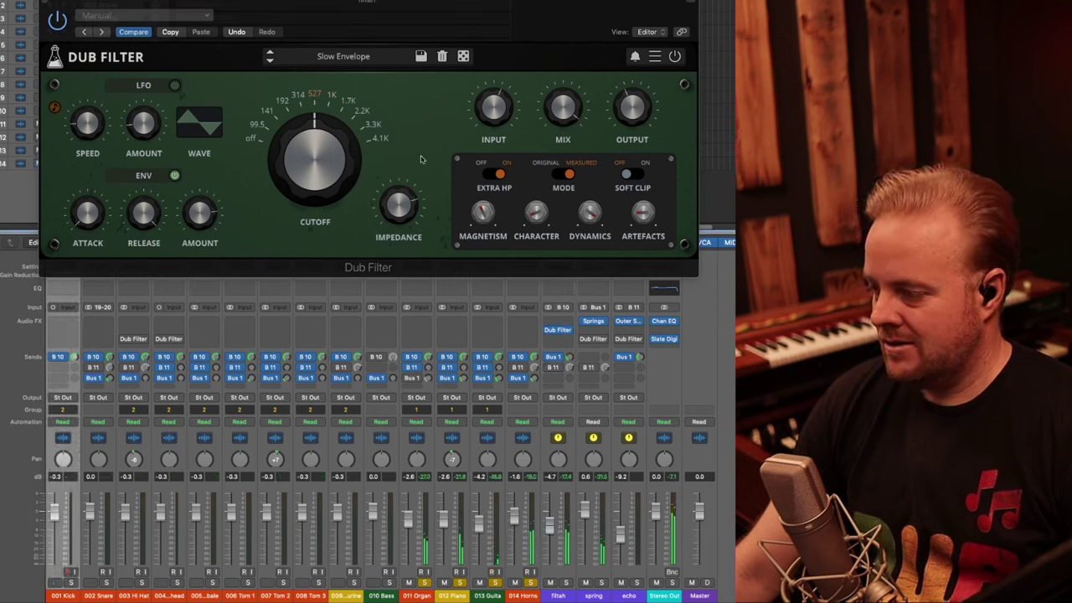
drag(306, 156, 302, 165)
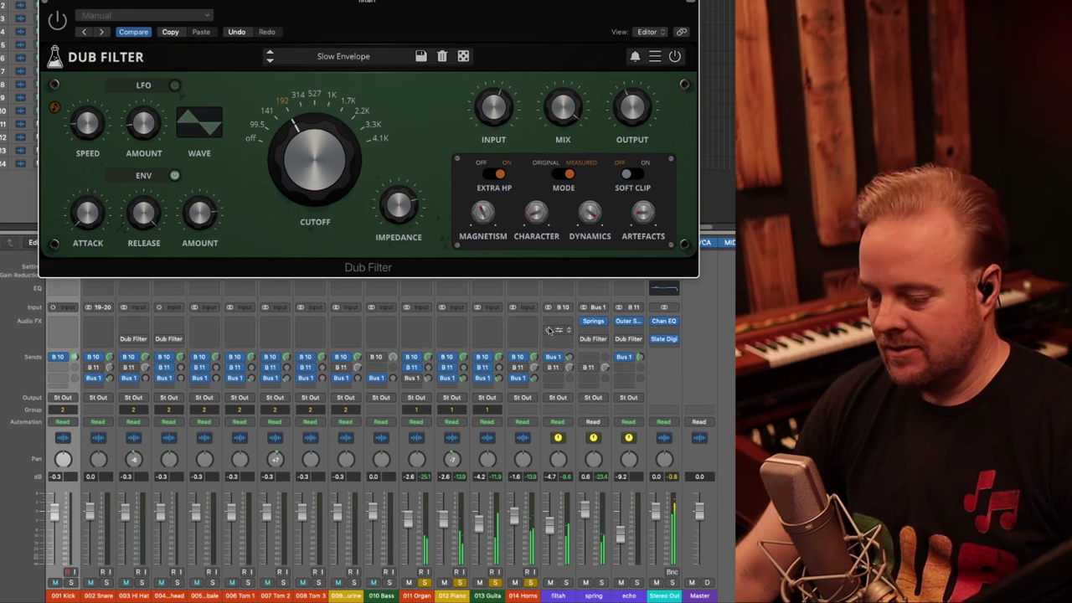
click(549, 330)
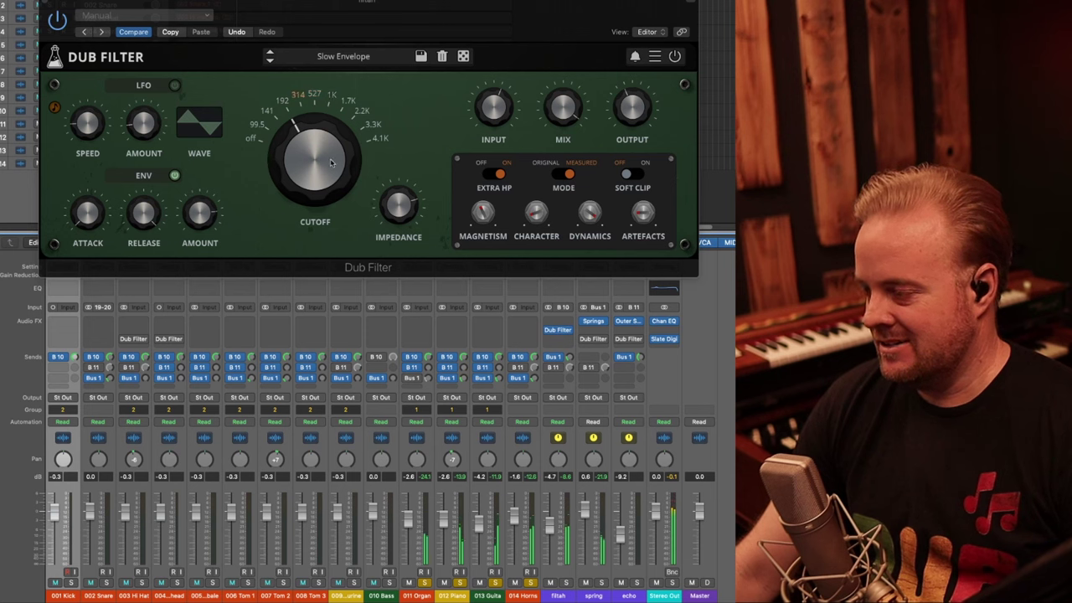
- Load the Tubby Hi Hat preset, unsolo the organ, piano, guitar and horns, and mute the organ and horns
click(526, 596)
click(269, 61)
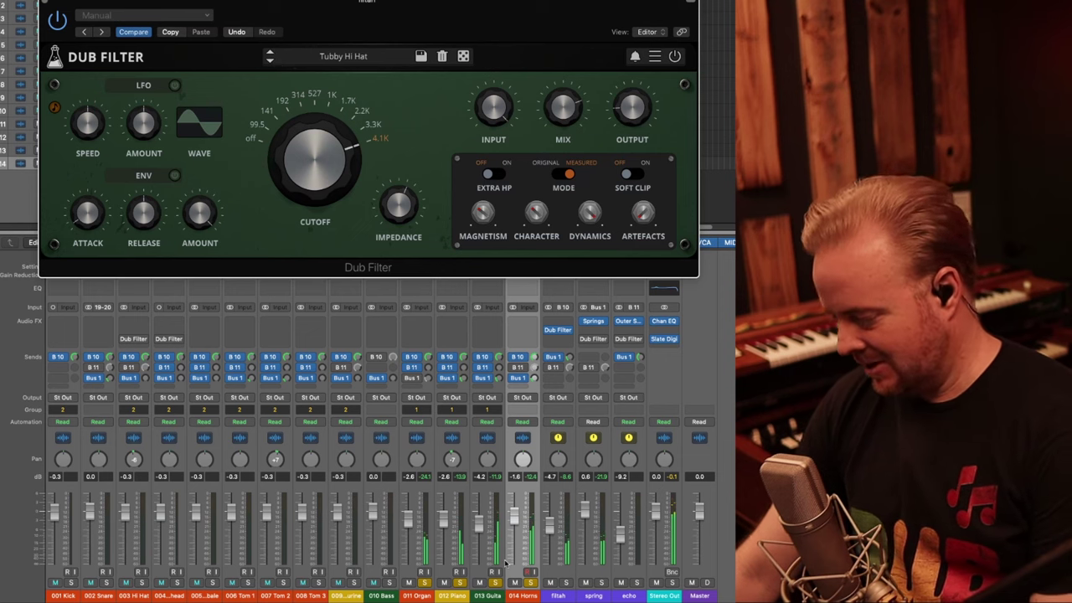
drag(520, 596, 422, 597)
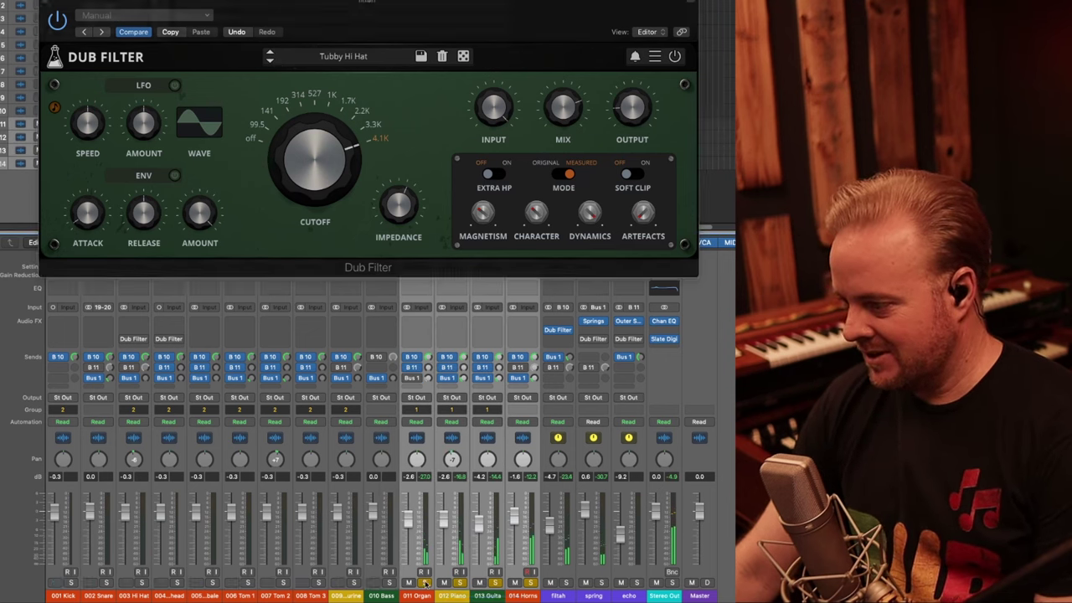
click(425, 583)
click(408, 583)
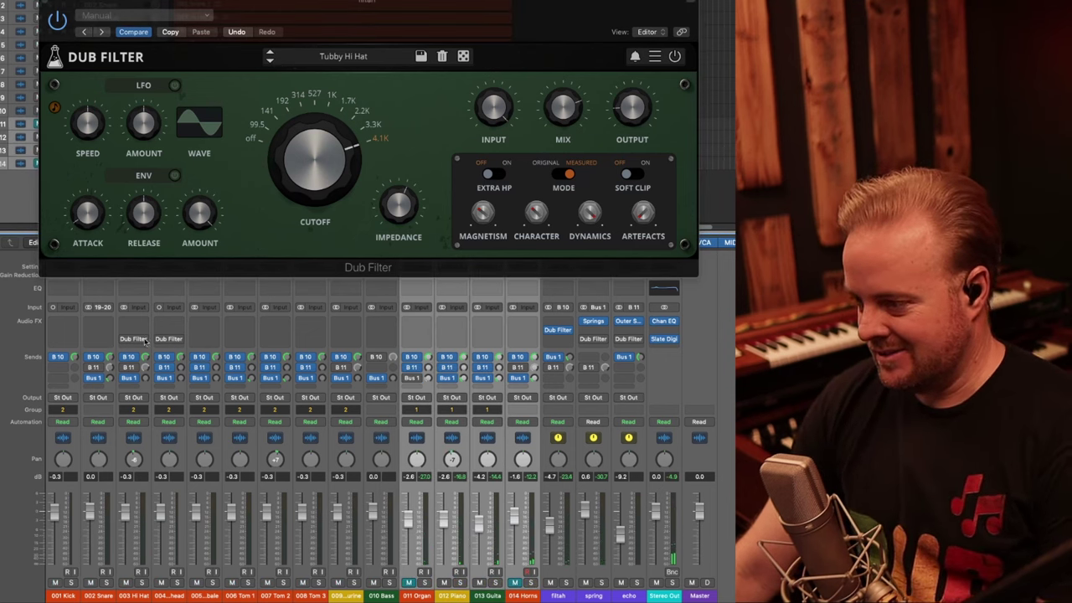
- Compare the Dub Filter inserts on the hi-hat and overhead tracks on and off, with the filtah filter bypassed, while adjusting both faders
mouse_move(126, 341)
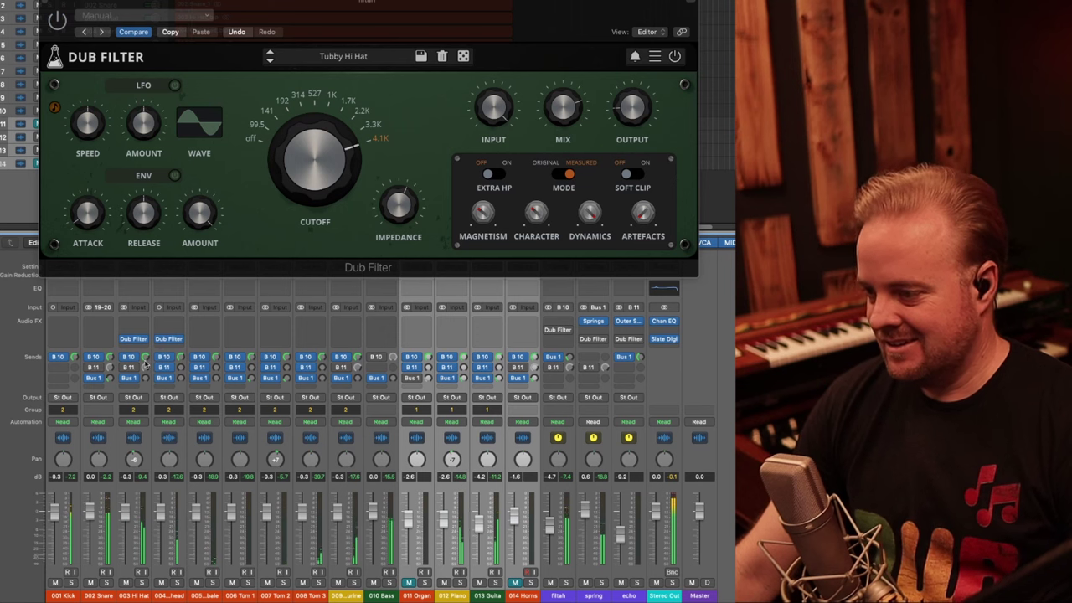
drag(139, 598, 157, 600)
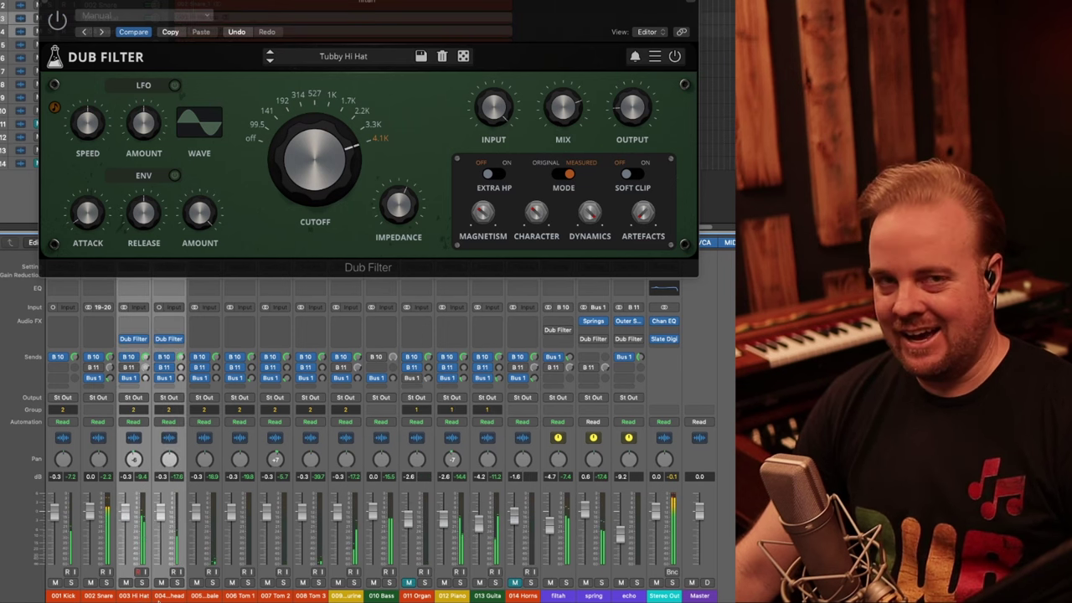
click(156, 520)
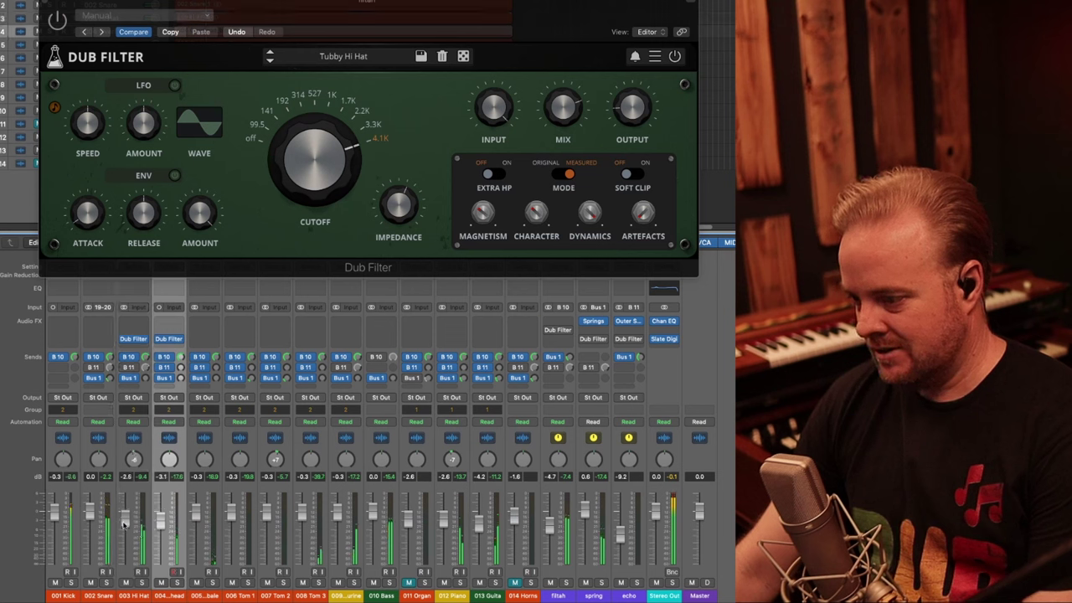
click(134, 339)
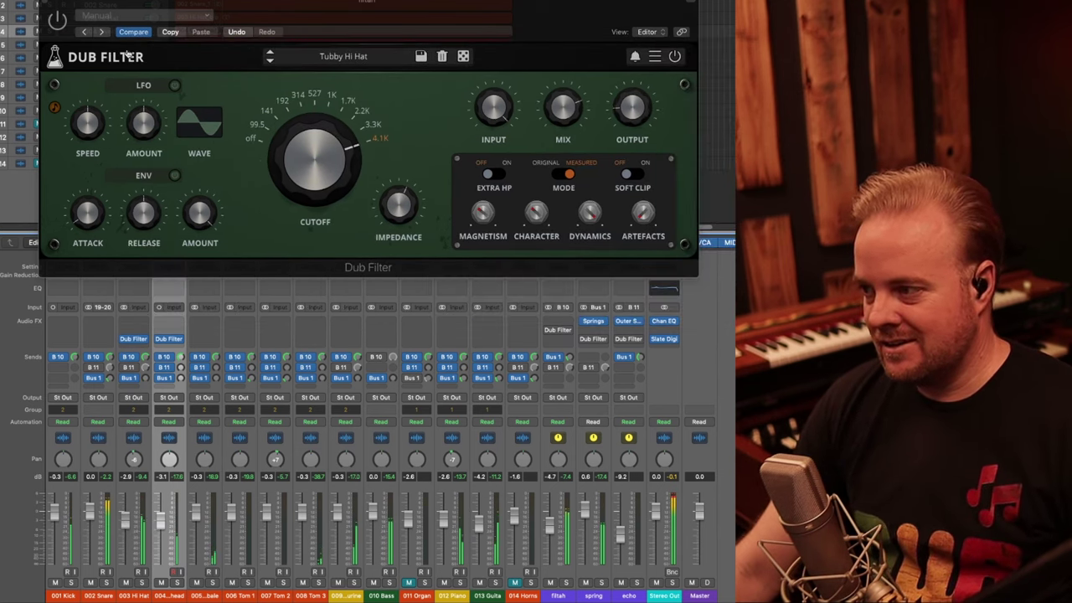
click(121, 43)
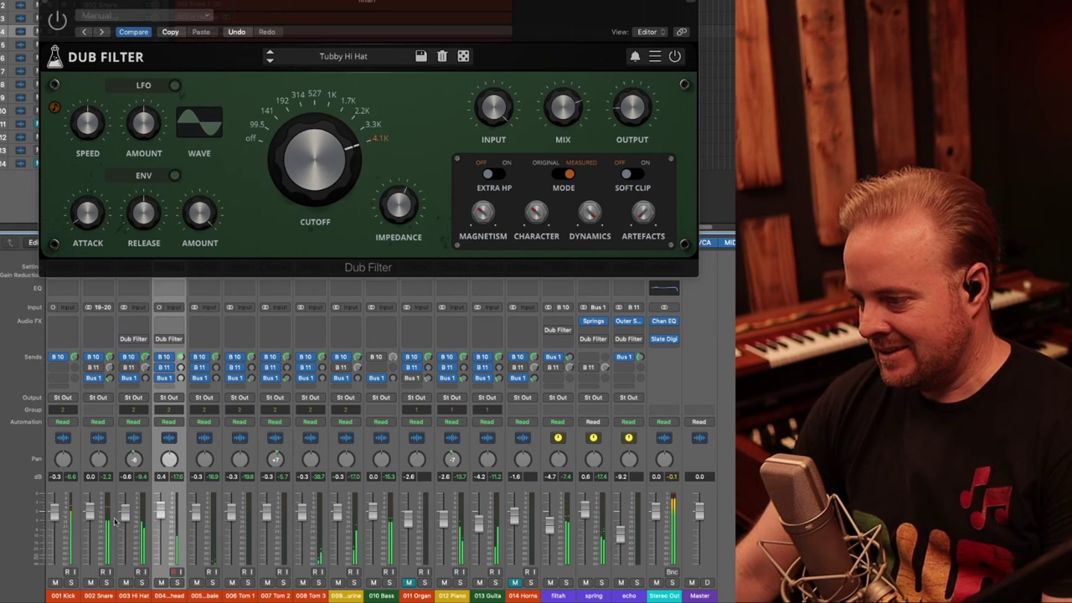
- Re-enable the filtah channel's Dub Filter, load the Auto Filter preset, and sweep its cutoff down to 70
click(557, 331)
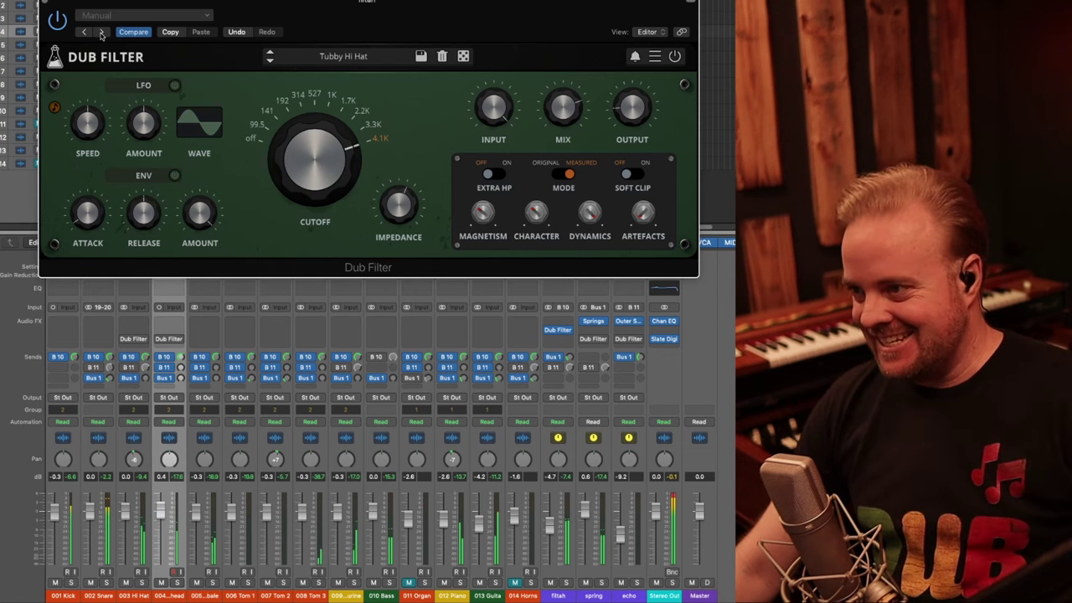
click(269, 62)
drag(303, 178, 300, 186)
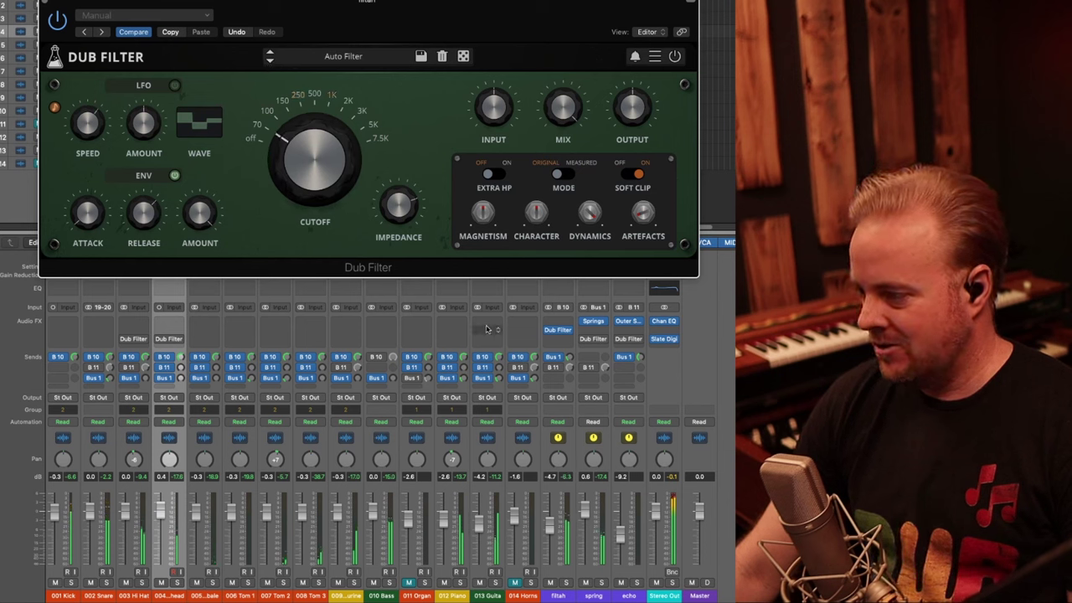
- Unmute the organ, solo the piano, guitar and horns, and sweep the Auto Filter cutoff up to between 250 and 500
click(408, 581)
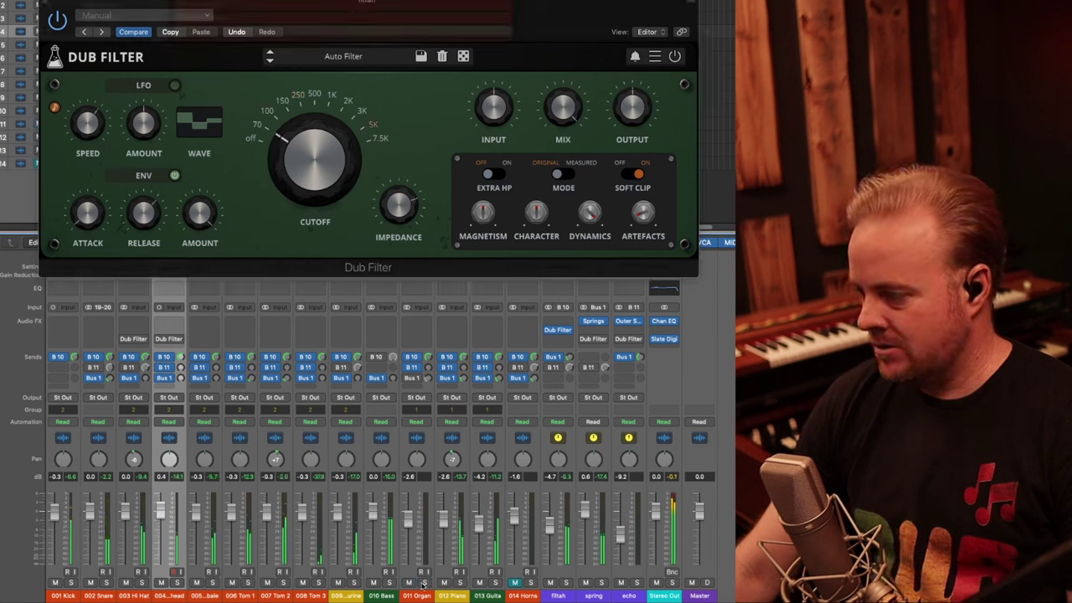
click(459, 582)
click(495, 582)
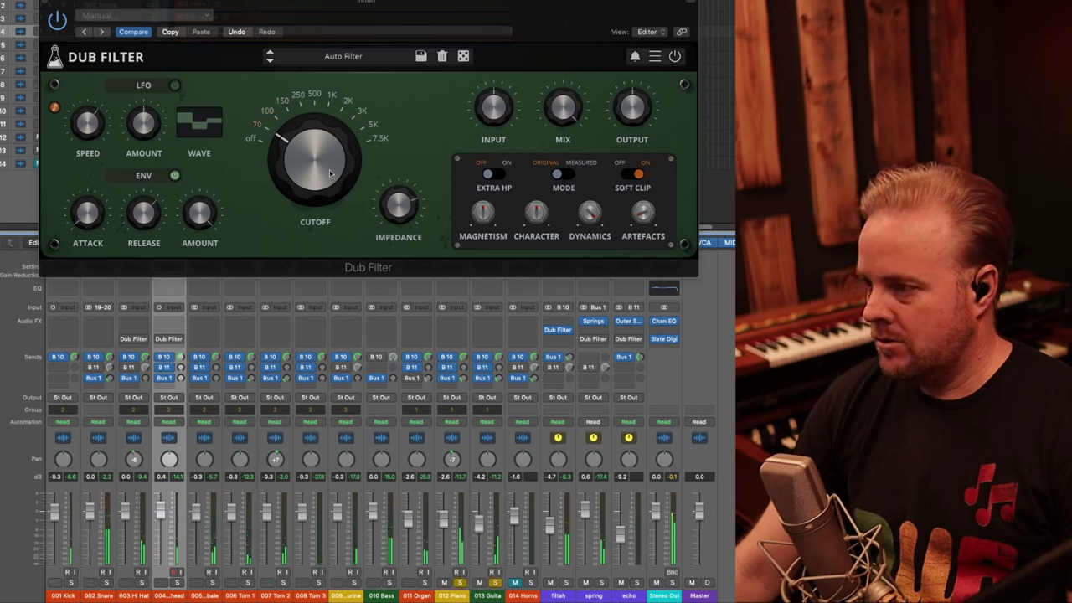
click(530, 582)
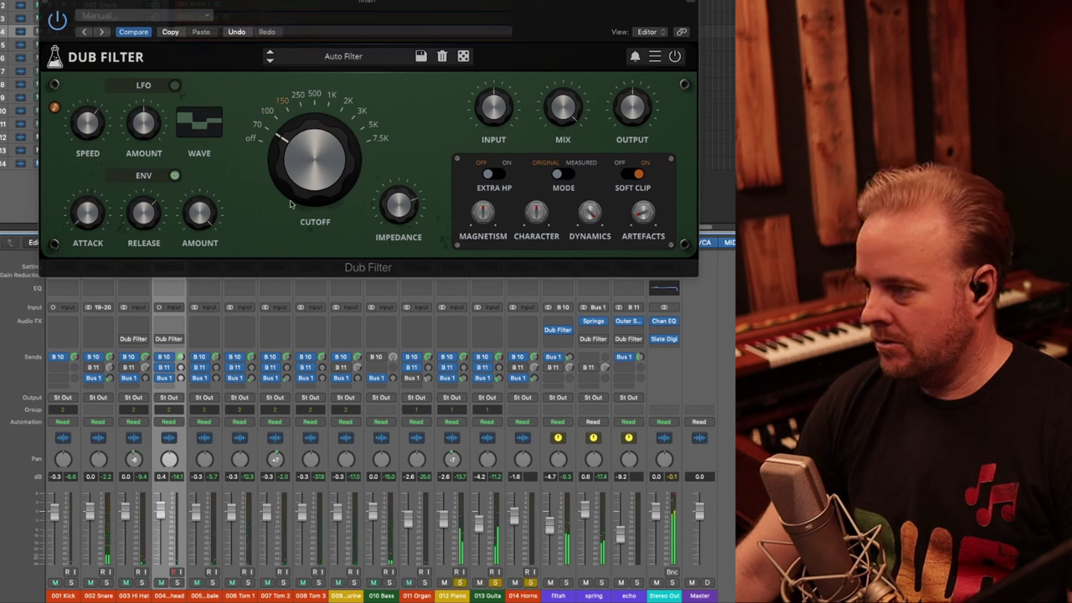
click(307, 141)
mouse_move(308, 141)
mouse_down()
mouse_move(308, 122)
mouse_move(310, 139)
mouse_up()
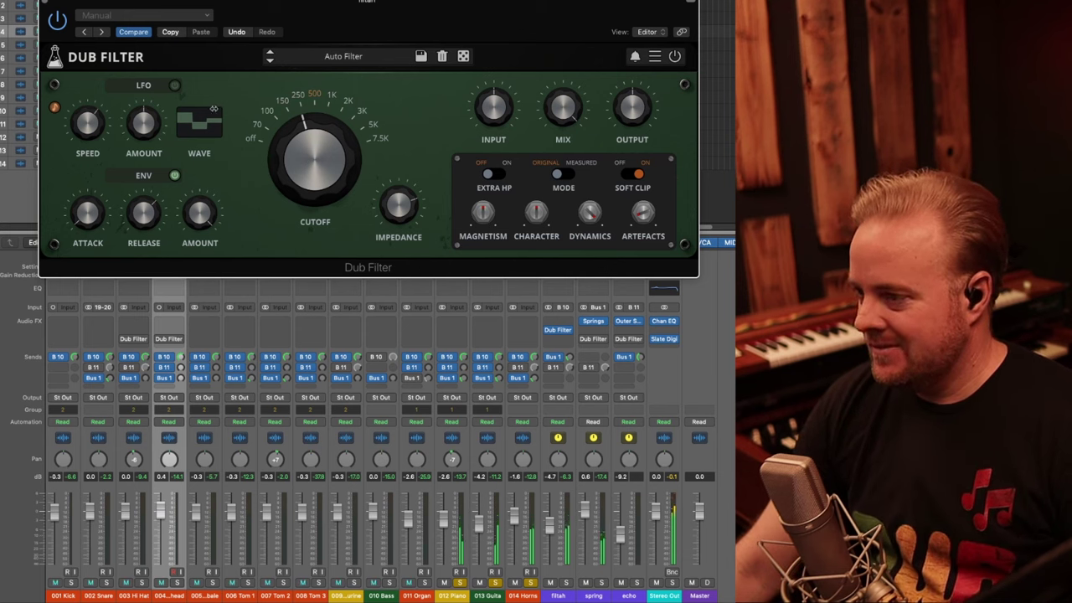
- Audition the Backing and Counting Steps presets, reload Auto Filter, and go back to the Tubby Hi Hat preset
click(269, 61)
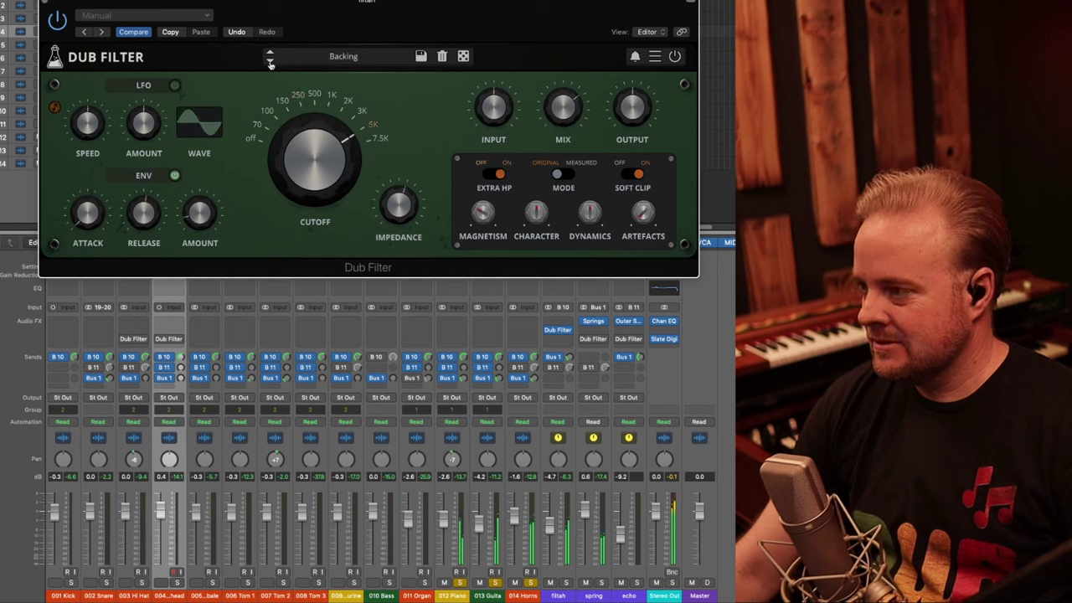
click(269, 62)
click(270, 62)
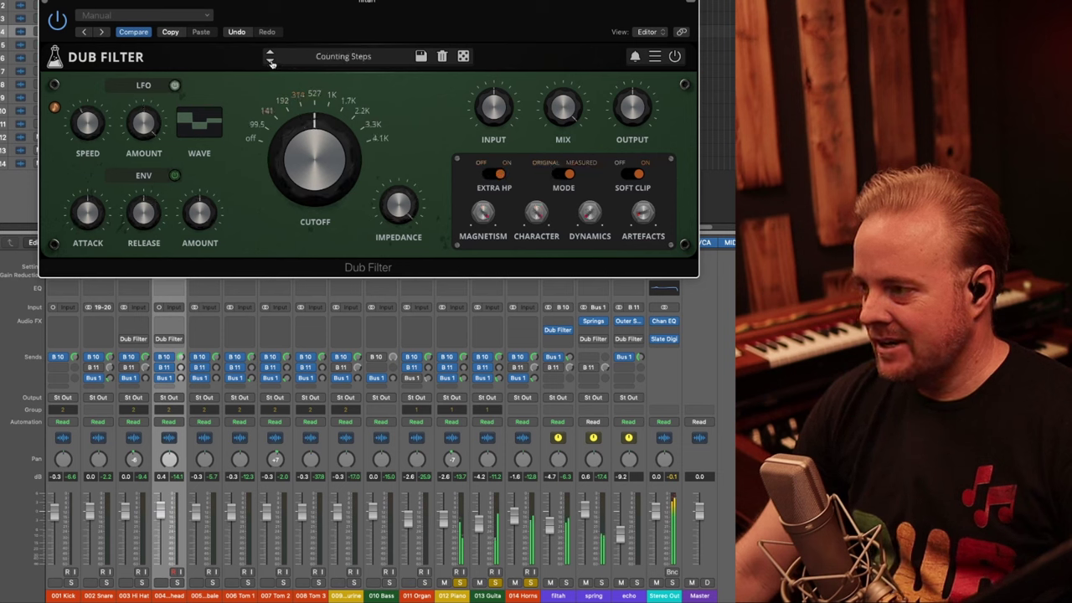
click(313, 58)
mouse_move(348, 93)
click(447, 89)
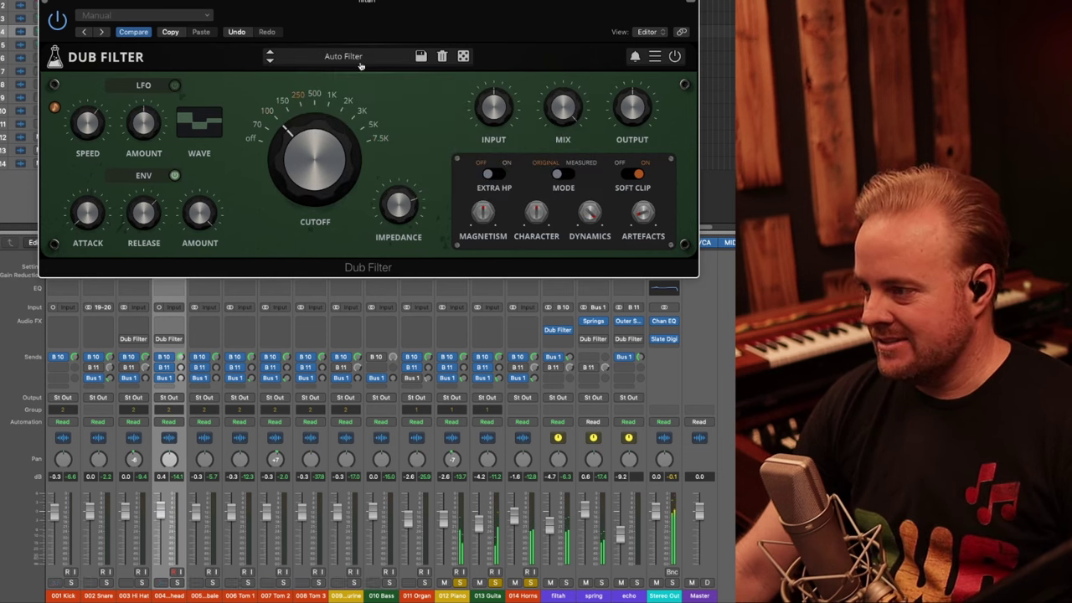
click(270, 57)
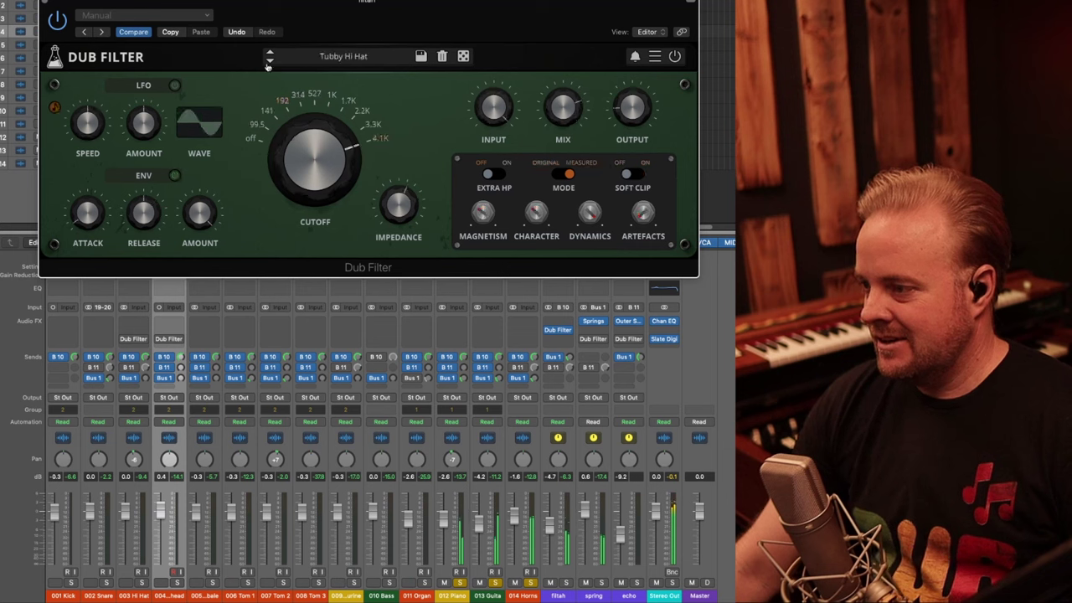
- Audition the Bottom Boost and Emphasis presets in the filtah channel's Dub Filter and settle on Counting Steps
click(270, 62)
click(269, 62)
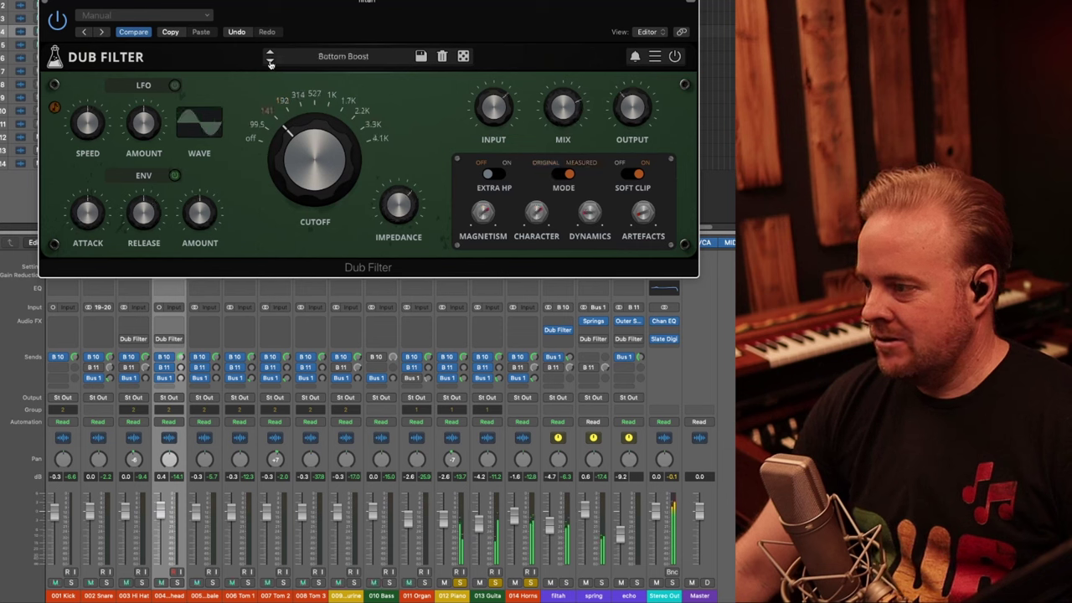
click(270, 62)
click(270, 62)
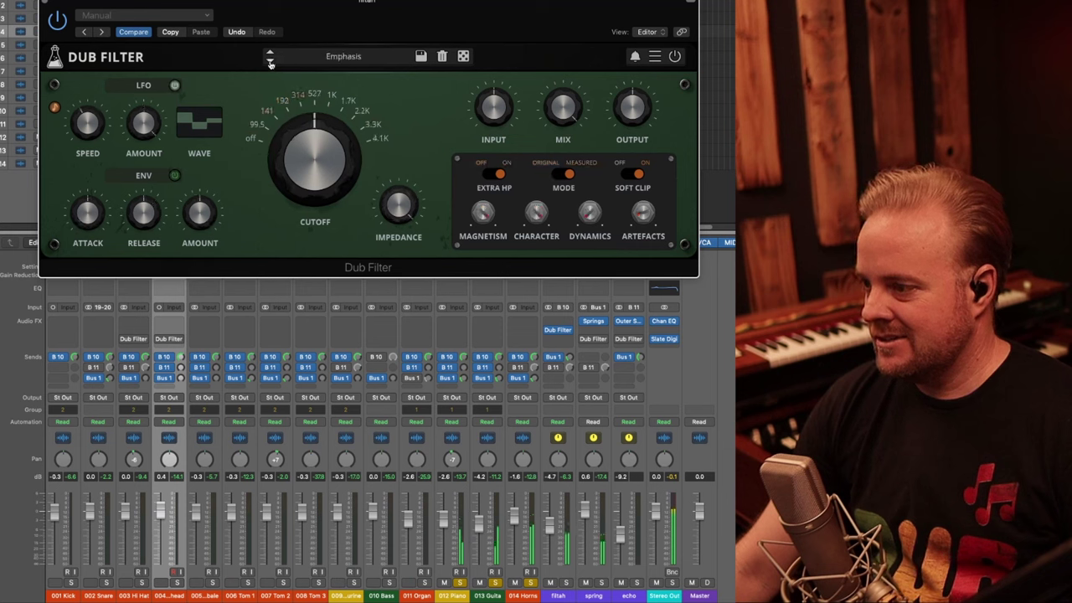
click(270, 60)
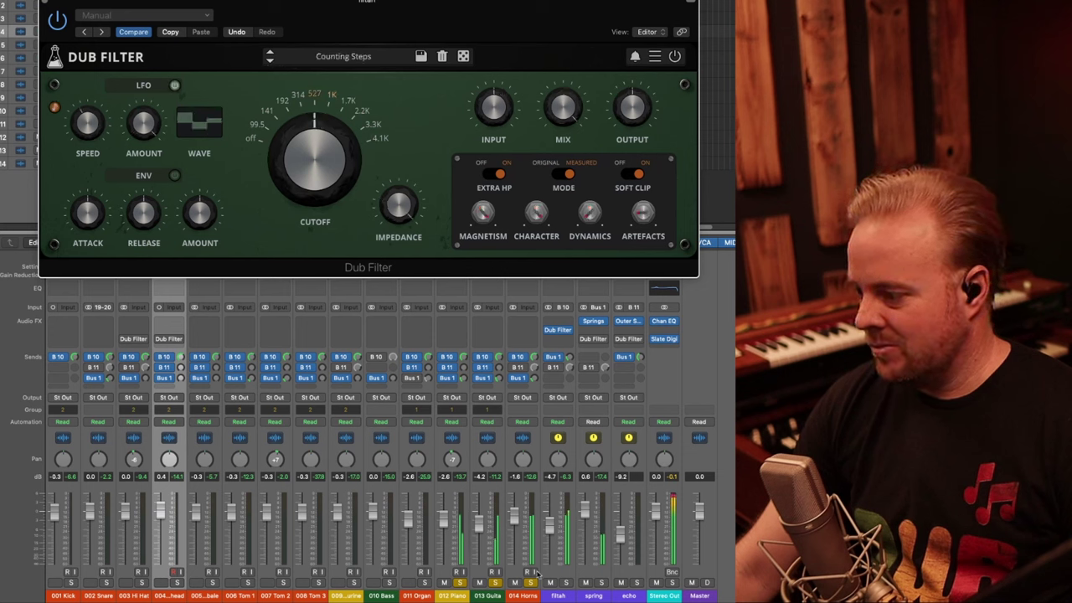
- Raise the filtah fader to -1.2 dB, briefly mute the spring channel, and lower its fader to 0.4 dB
drag(549, 525, 549, 512)
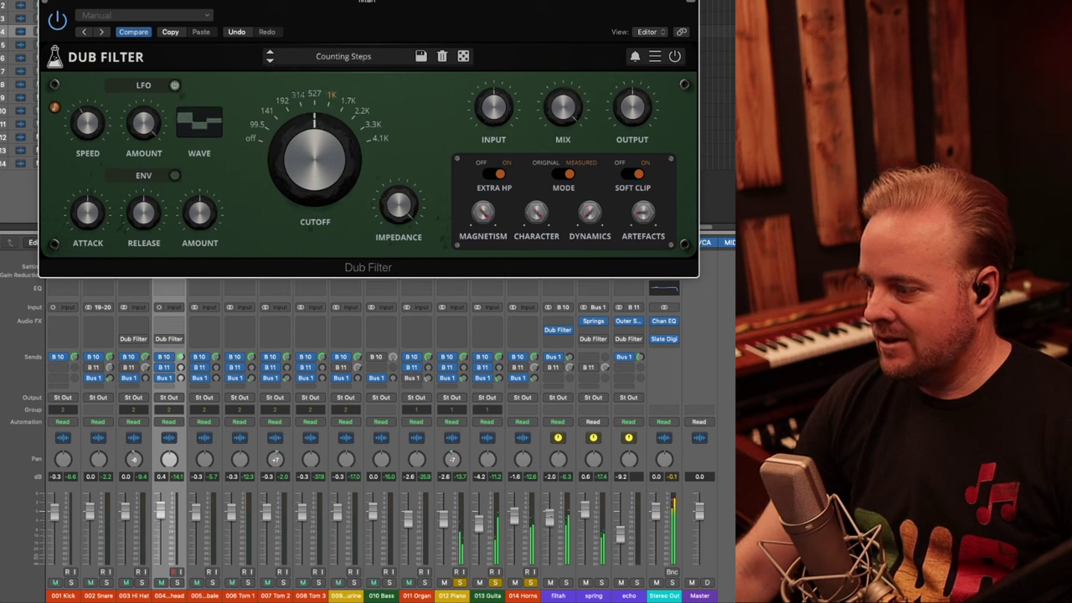
click(585, 583)
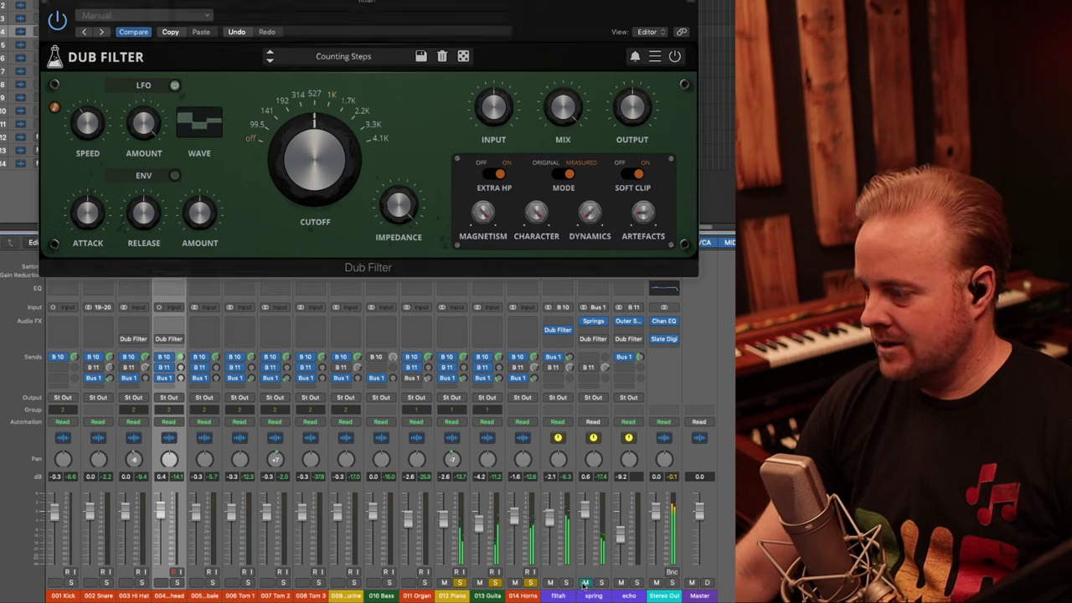
drag(592, 521, 592, 523)
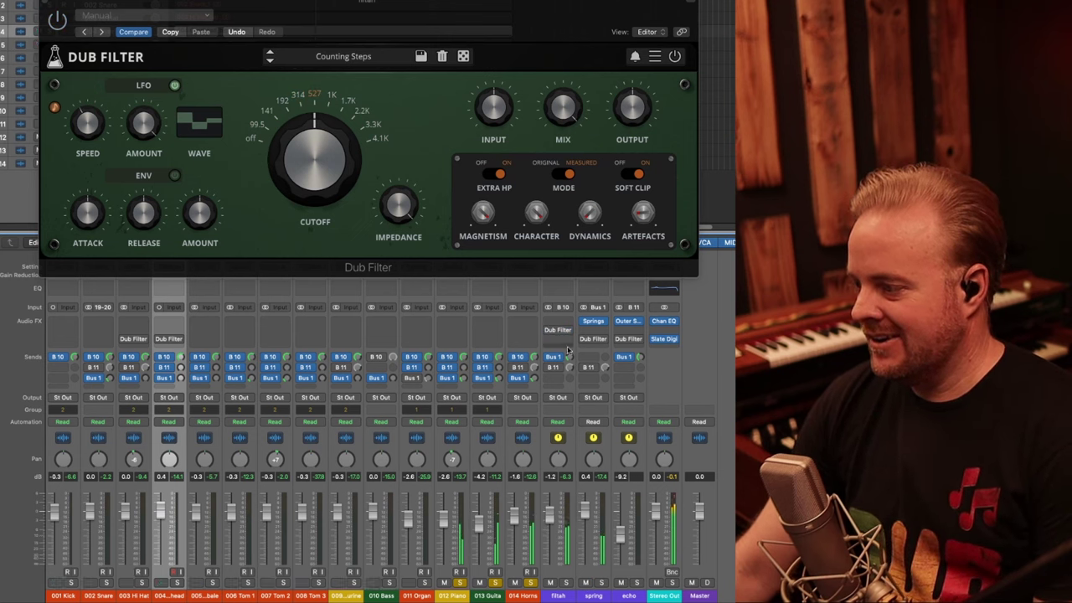
- Switch from the filtah Dub Filter to the spring channel's Gritty Slow Sweep and lower its cutoff to 314
click(593, 339)
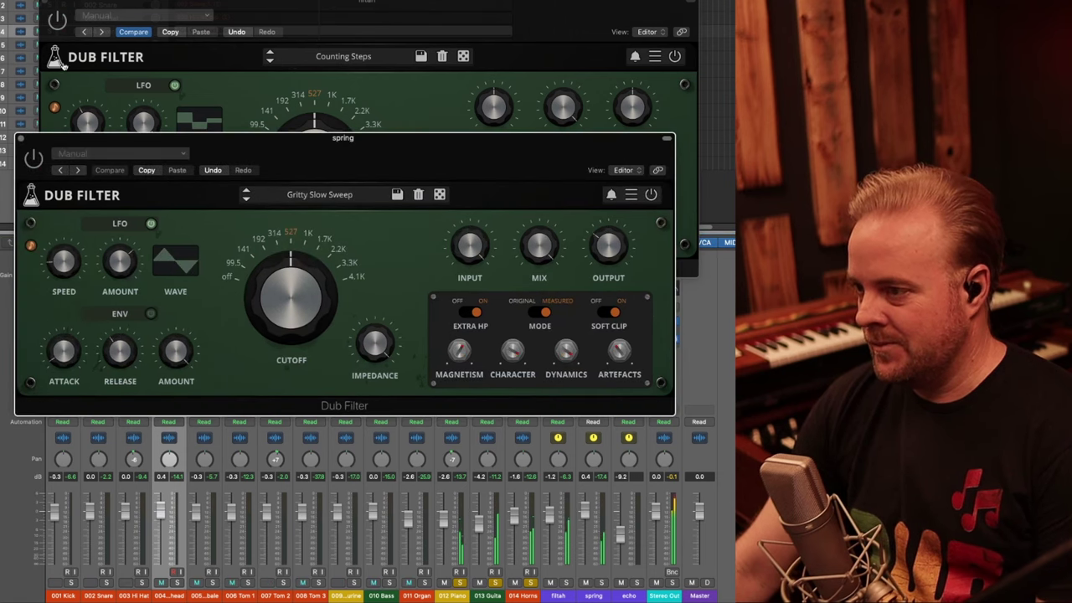
click(51, 3)
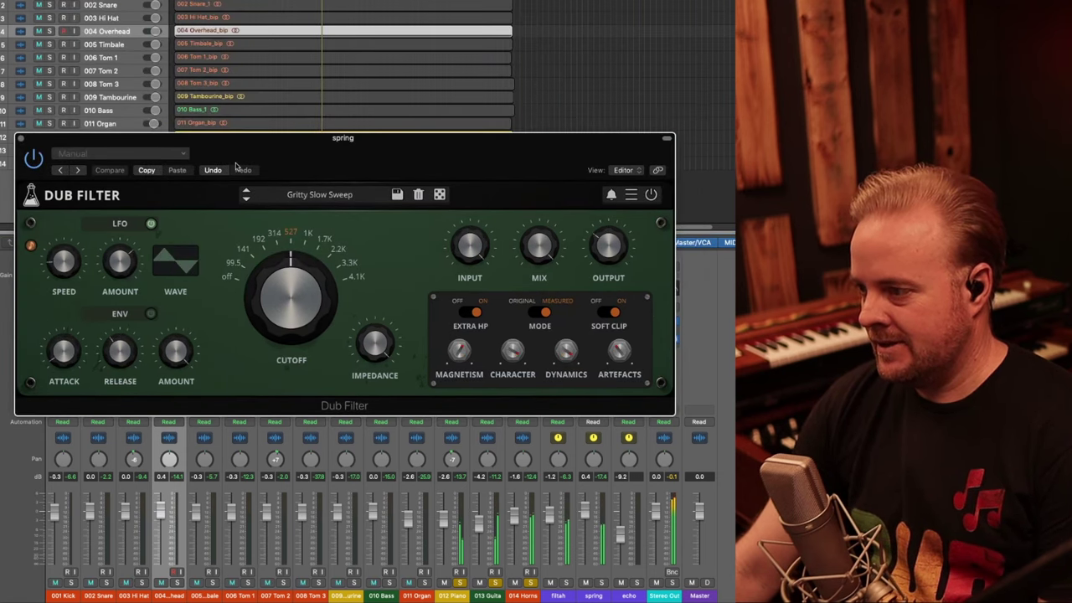
drag(287, 326, 288, 336)
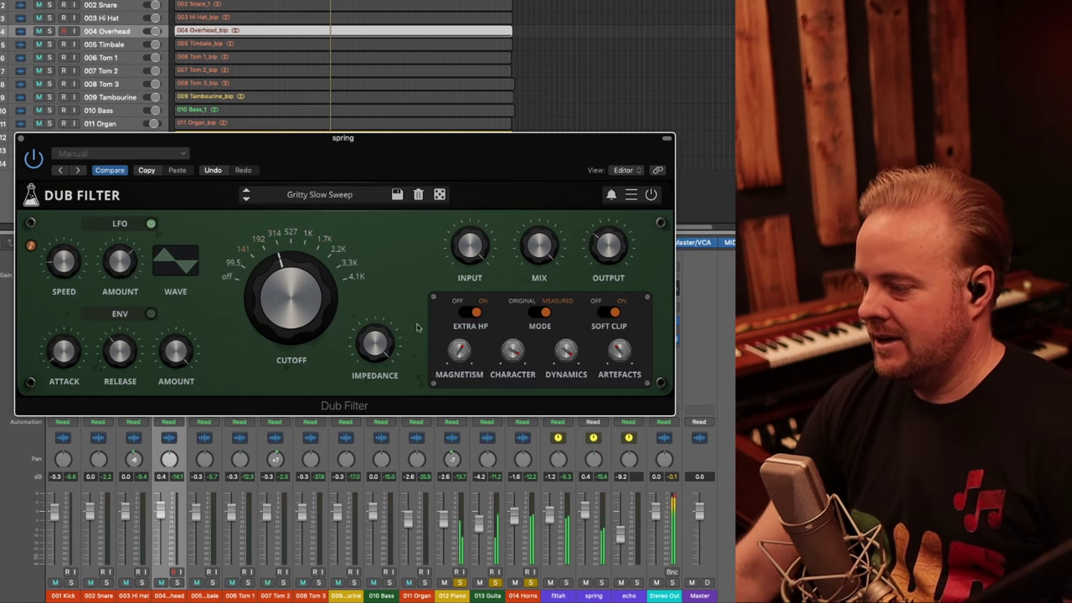
- Bring back the drums and bass, mute the organ, piano, guitar and horns, and switch off the kick's B 10 send
click(425, 584)
drag(523, 595, 425, 594)
click(422, 583)
click(409, 583)
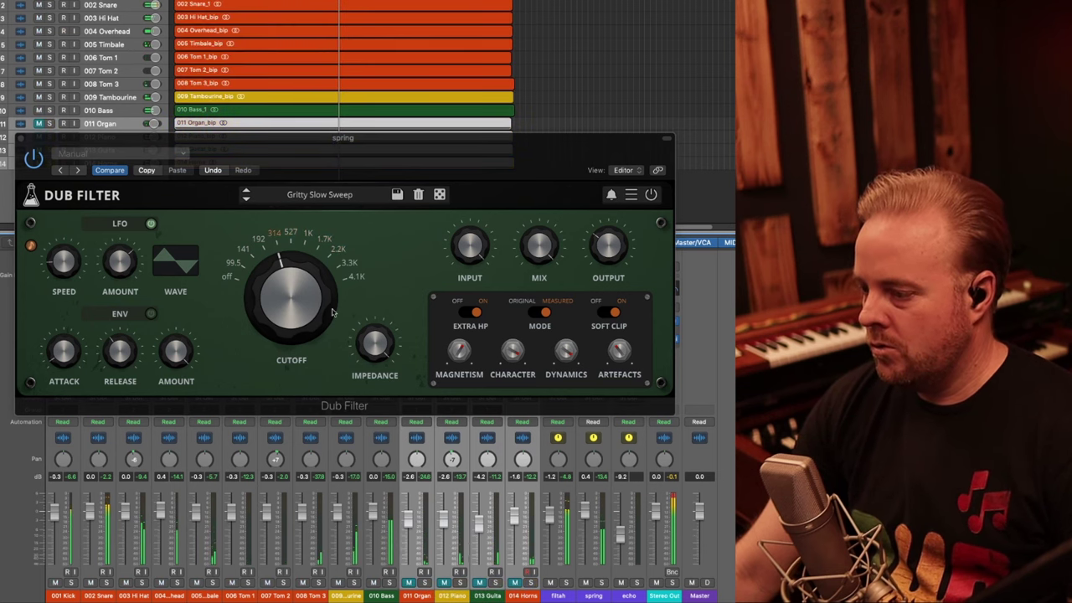
drag(280, 156, 309, 28)
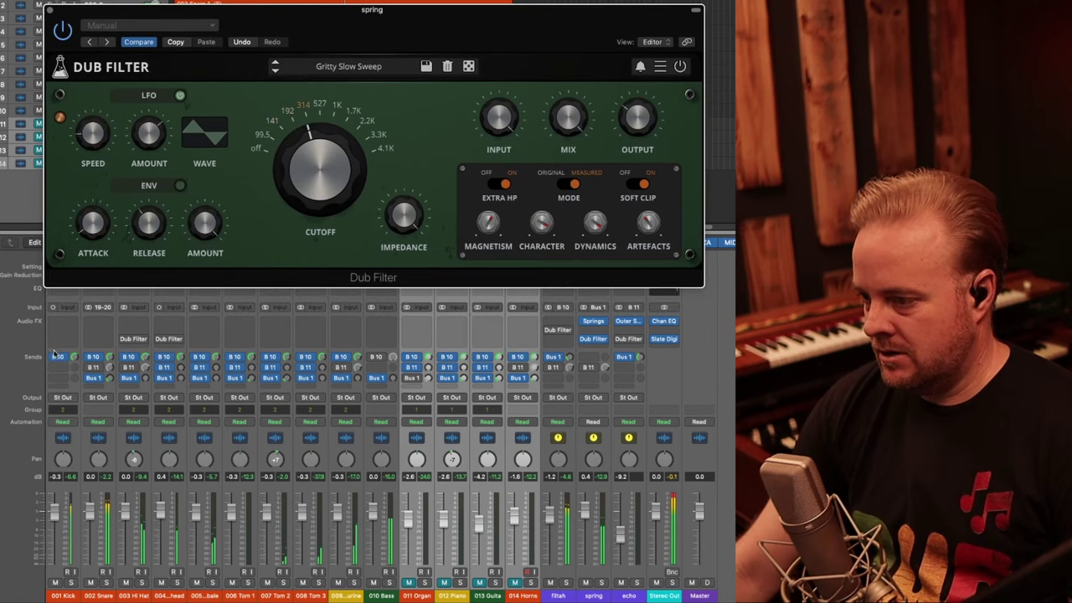
click(53, 357)
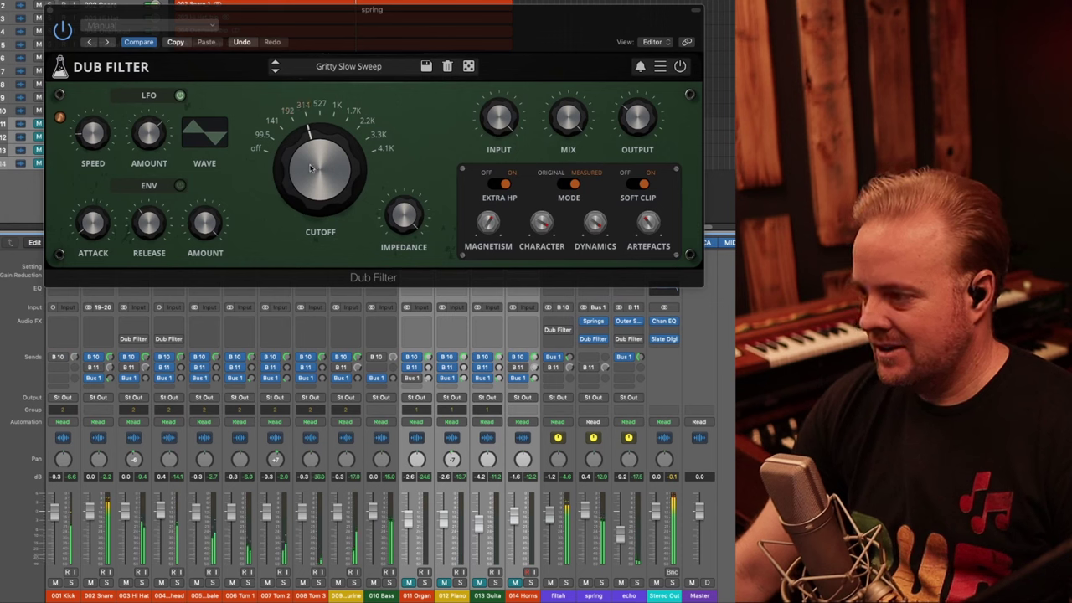
- Load the Resonant Reverb preset in the spring channel's Dub Filter, reduce its mix, and raise its output
click(327, 70)
mouse_move(355, 101)
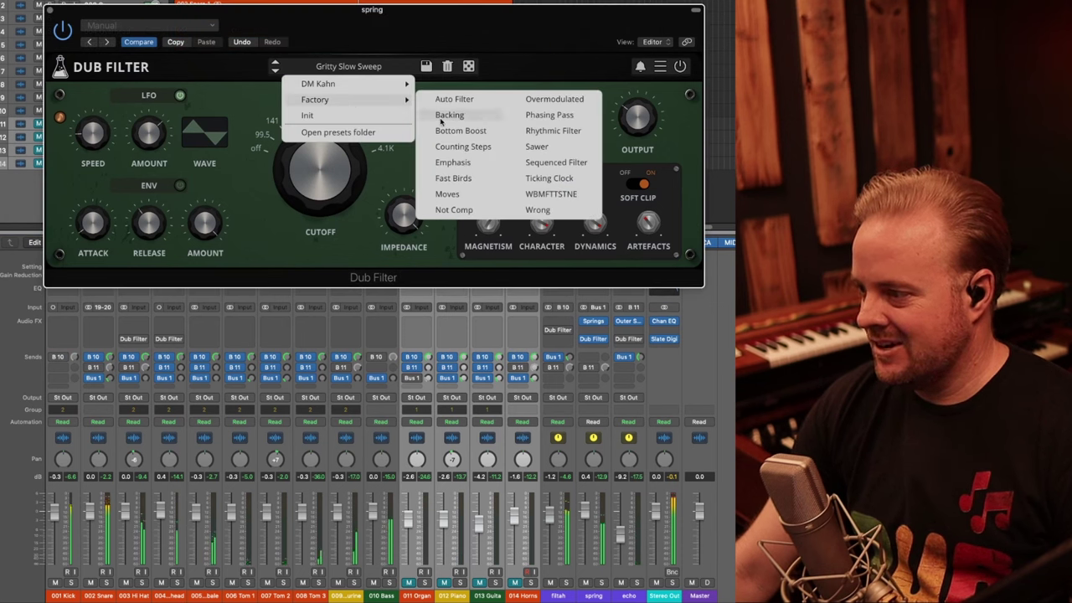
mouse_move(369, 83)
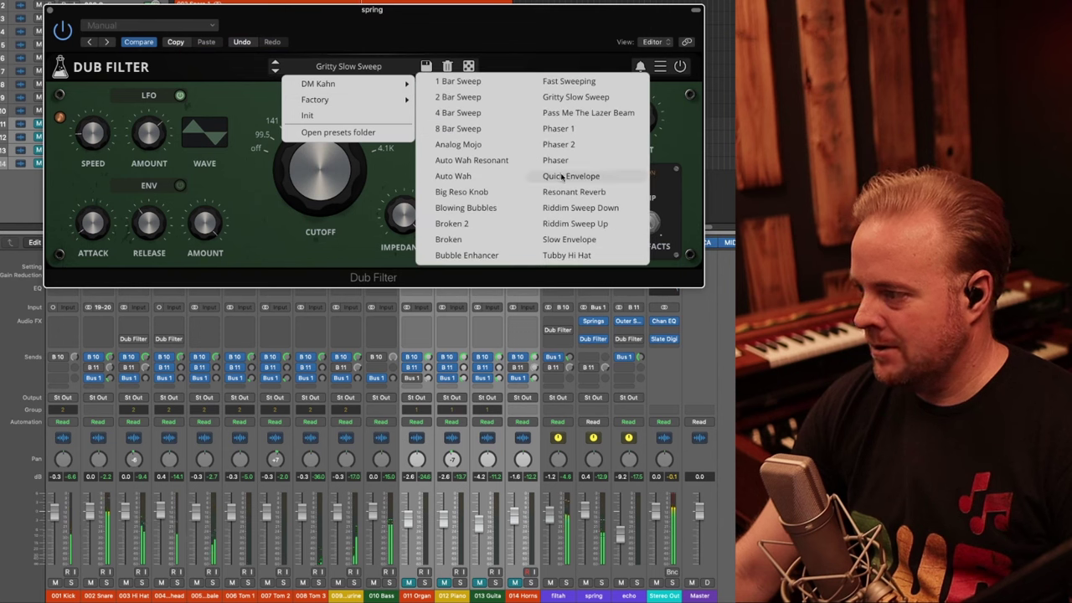
click(589, 195)
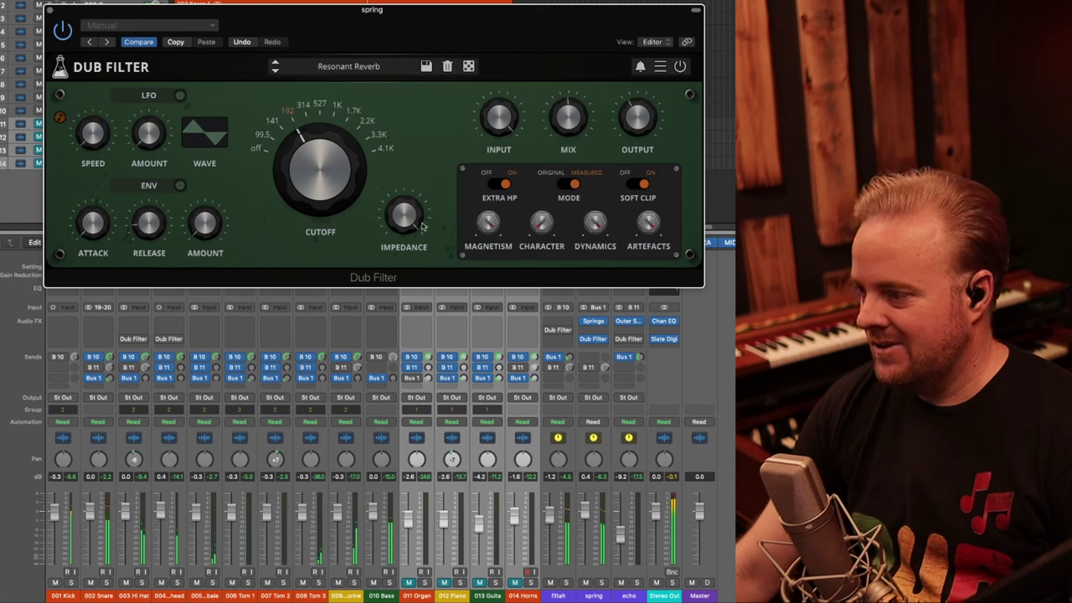
mouse_move(558, 123)
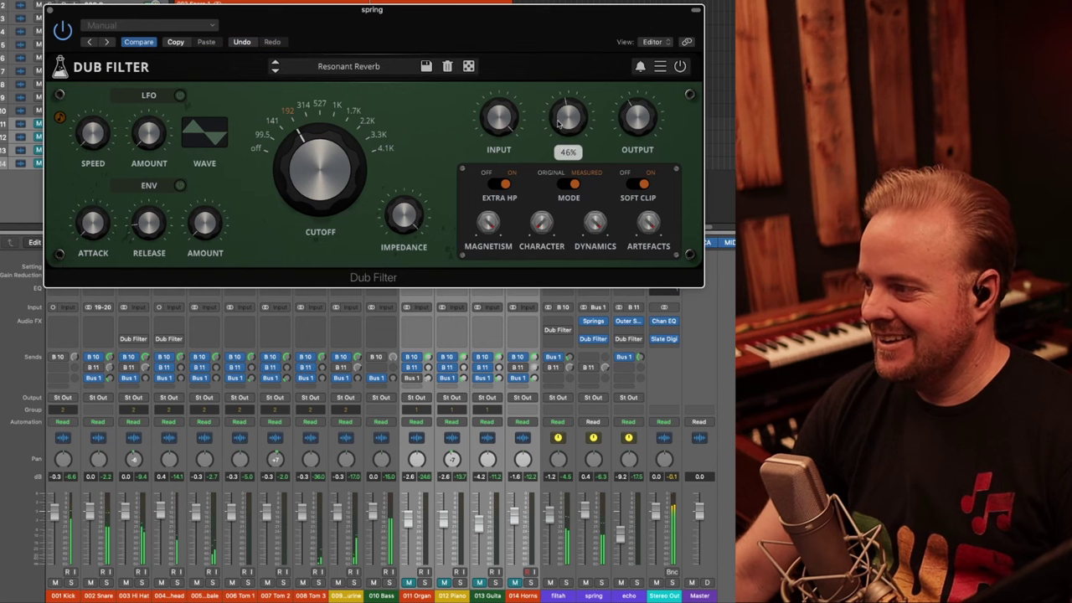
drag(567, 123, 573, 140)
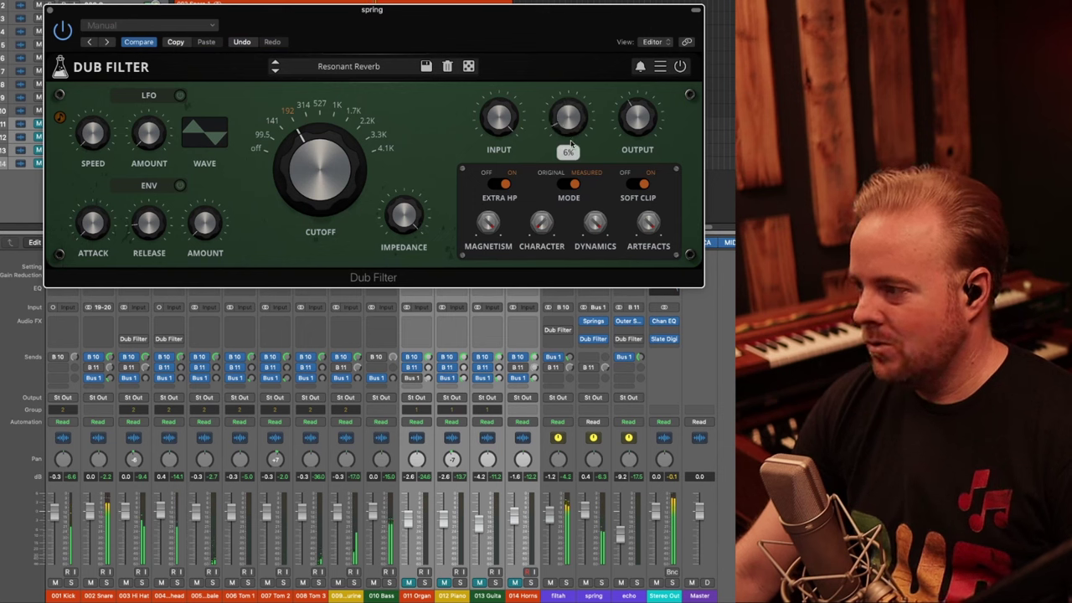
drag(637, 115, 636, 102)
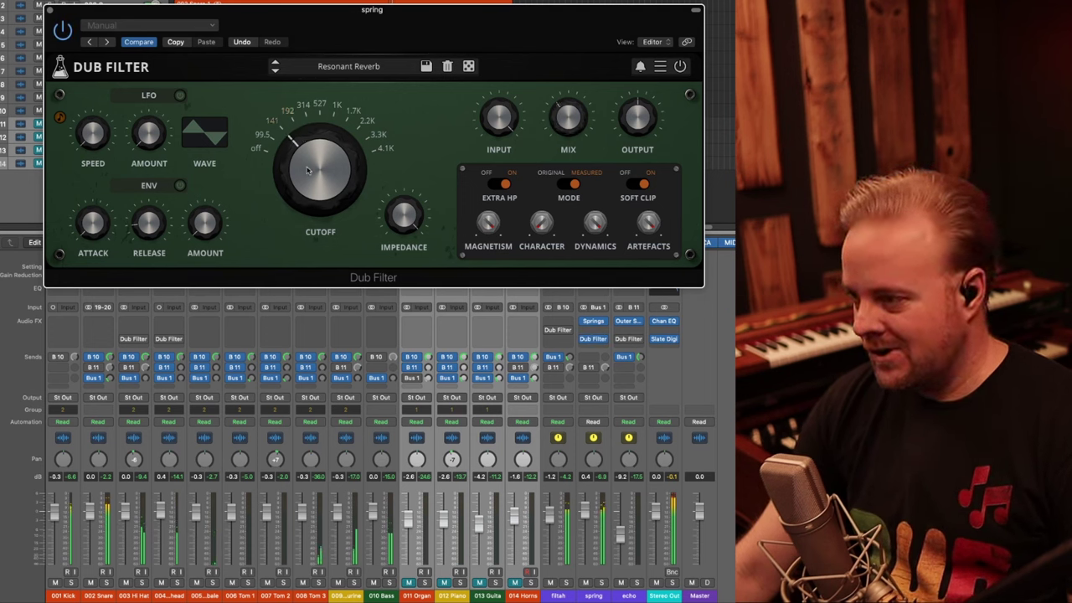
- Sweep the Resonant Reverb cutoff up to 1.7K and back down to 314, raising the output further along the way
drag(307, 170, 333, 143)
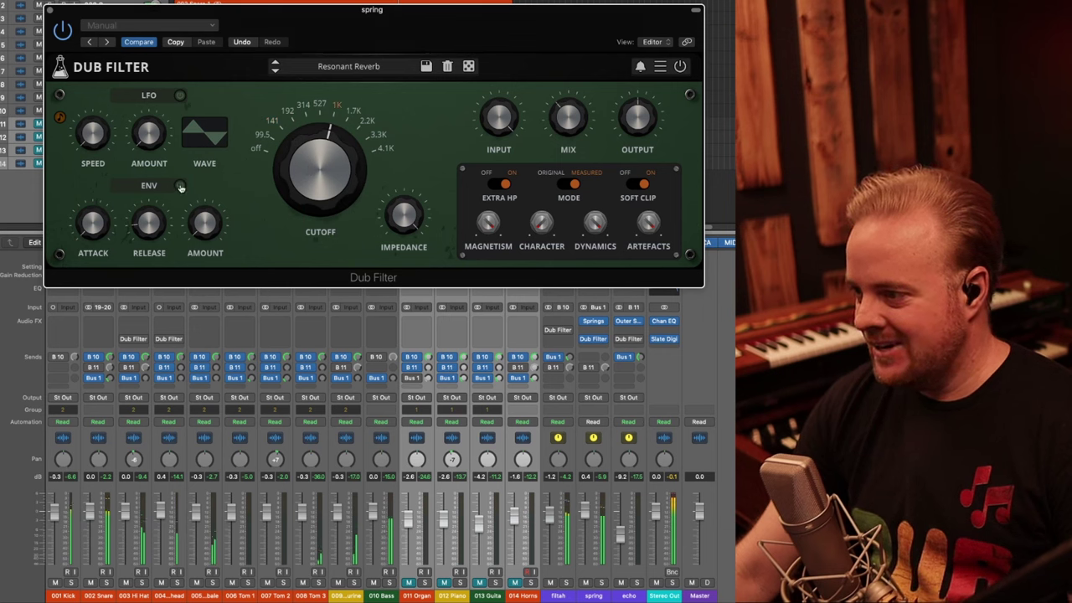
drag(339, 177, 334, 164)
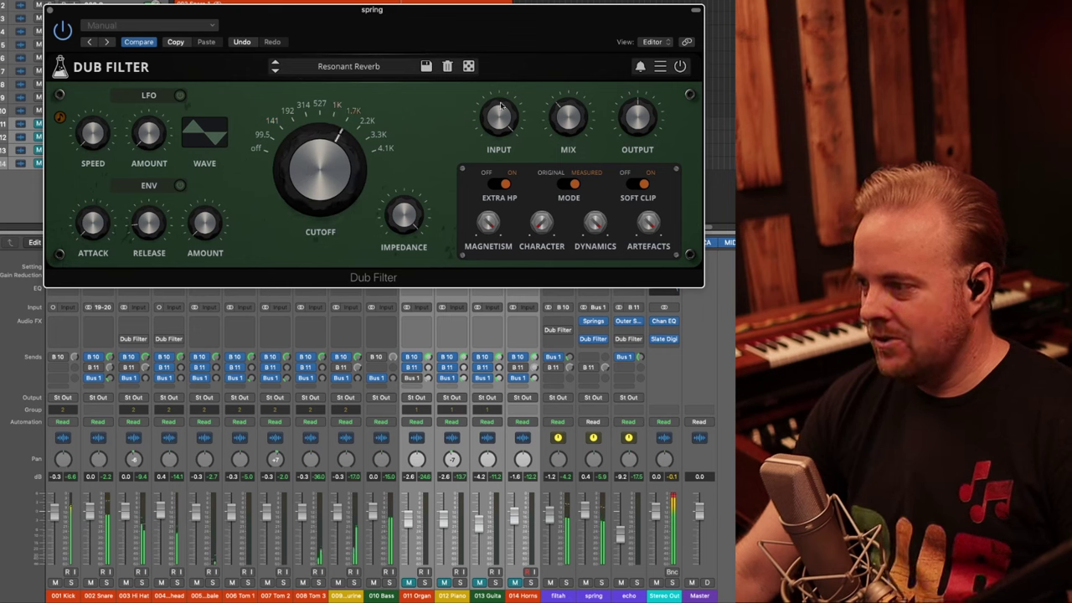
mouse_move(639, 120)
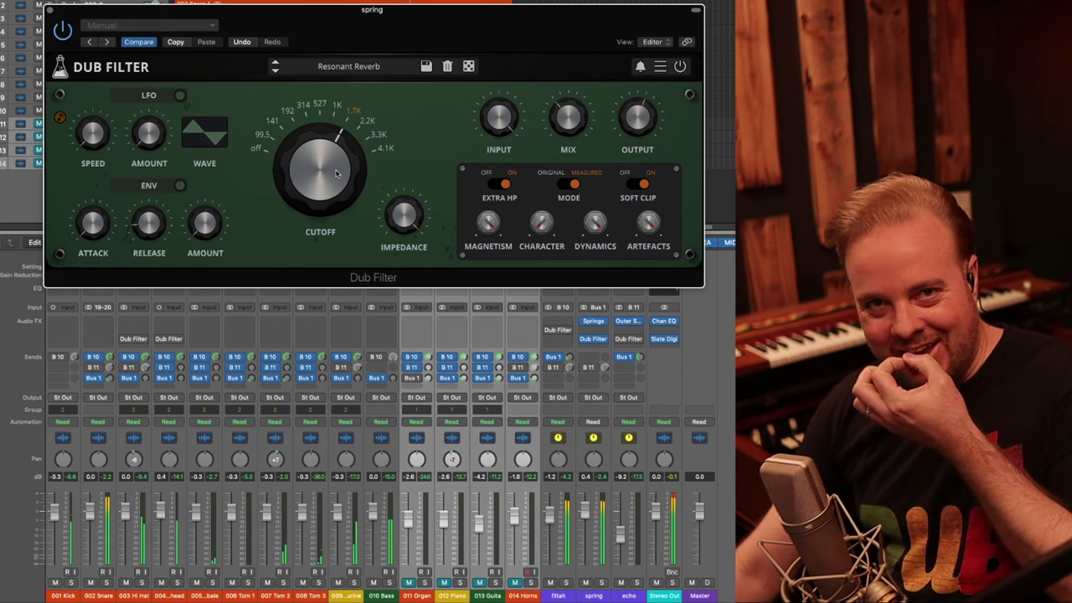
drag(317, 168, 331, 203)
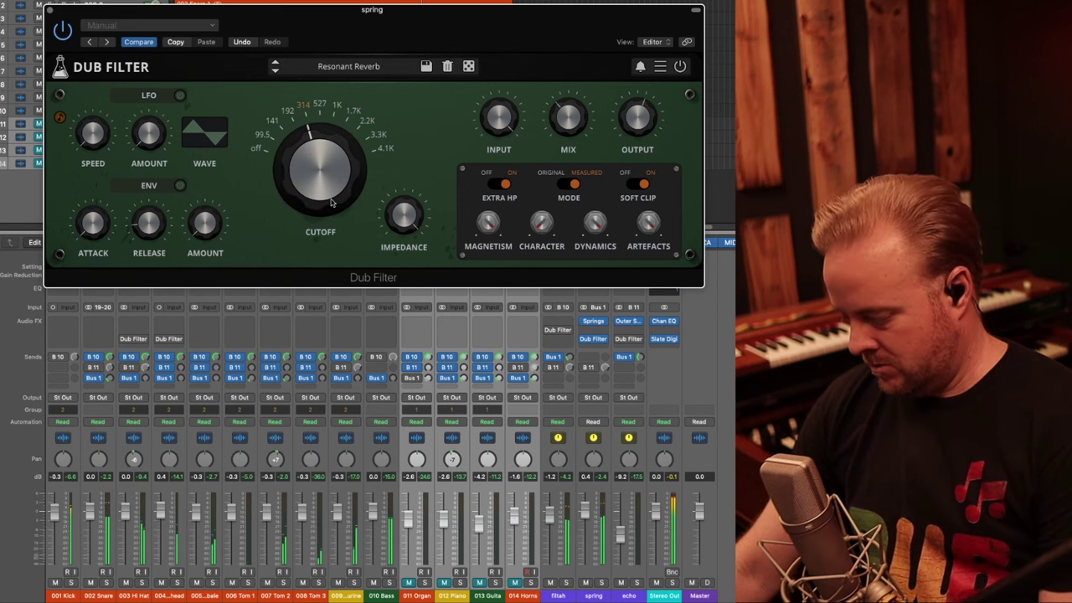
- Set the Resonant Reverb cutoff to 527, lower Artefacts to 0%, and check the Magnetism and Character amounts
mouse_move(646, 228)
mouse_down()
mouse_move(651, 255)
mouse_move(648, 223)
mouse_up()
drag(289, 175, 331, 162)
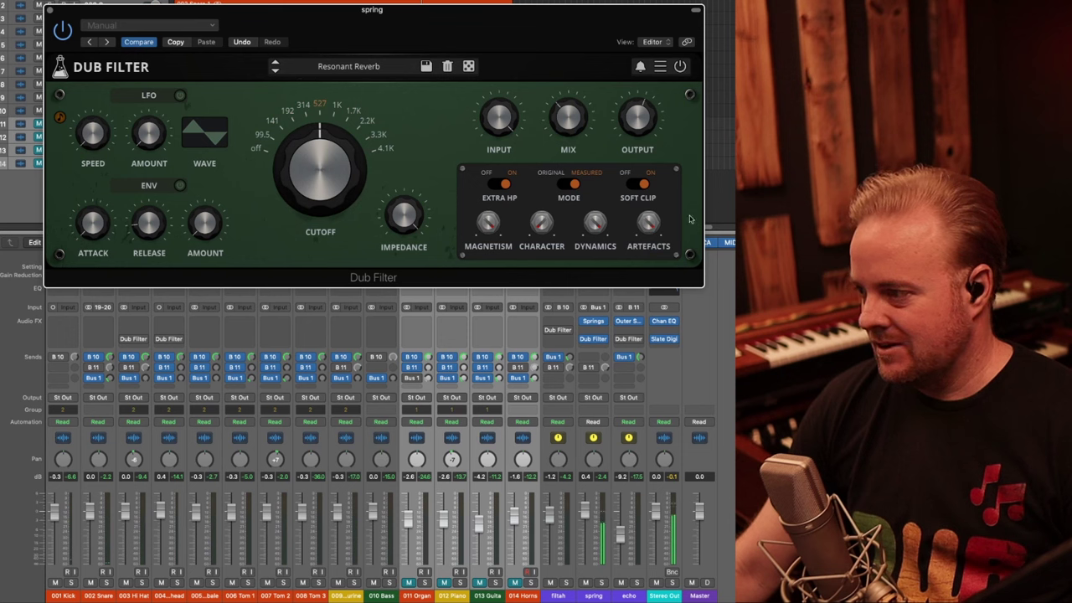
drag(649, 231, 649, 260)
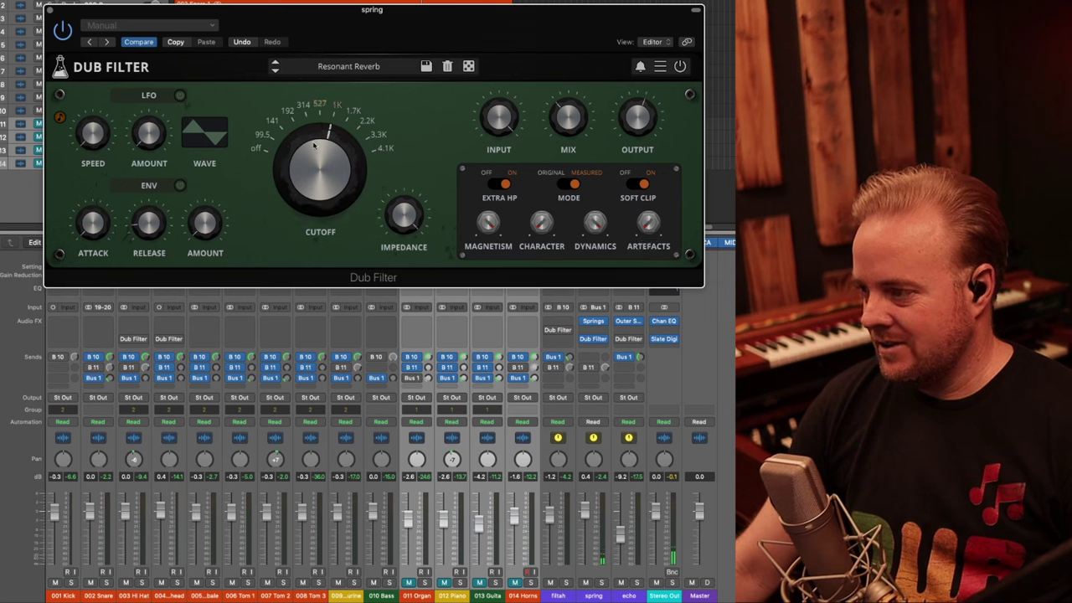
click(490, 222)
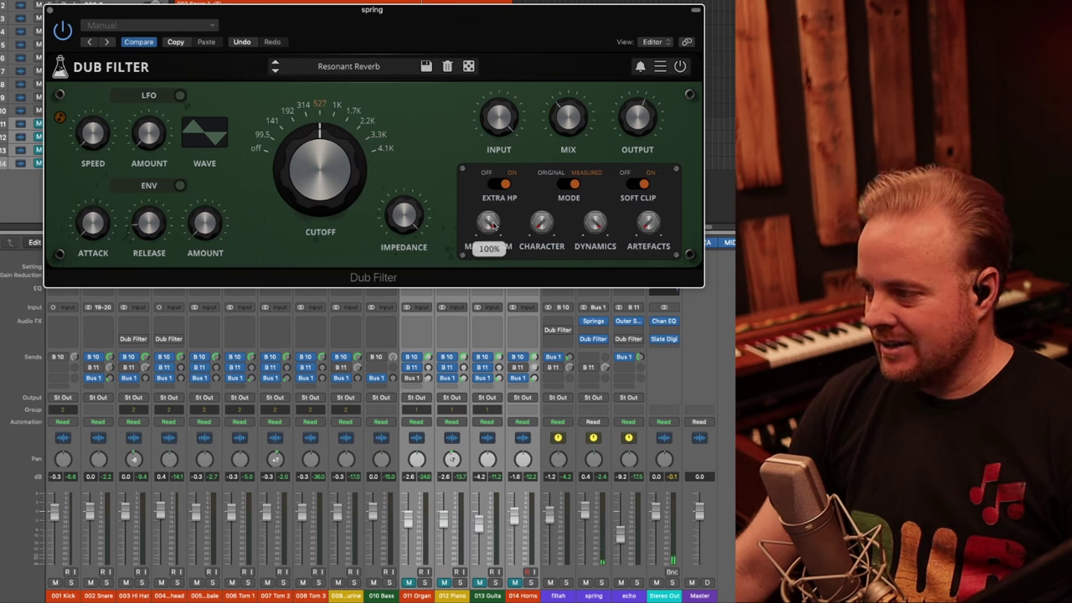
click(540, 221)
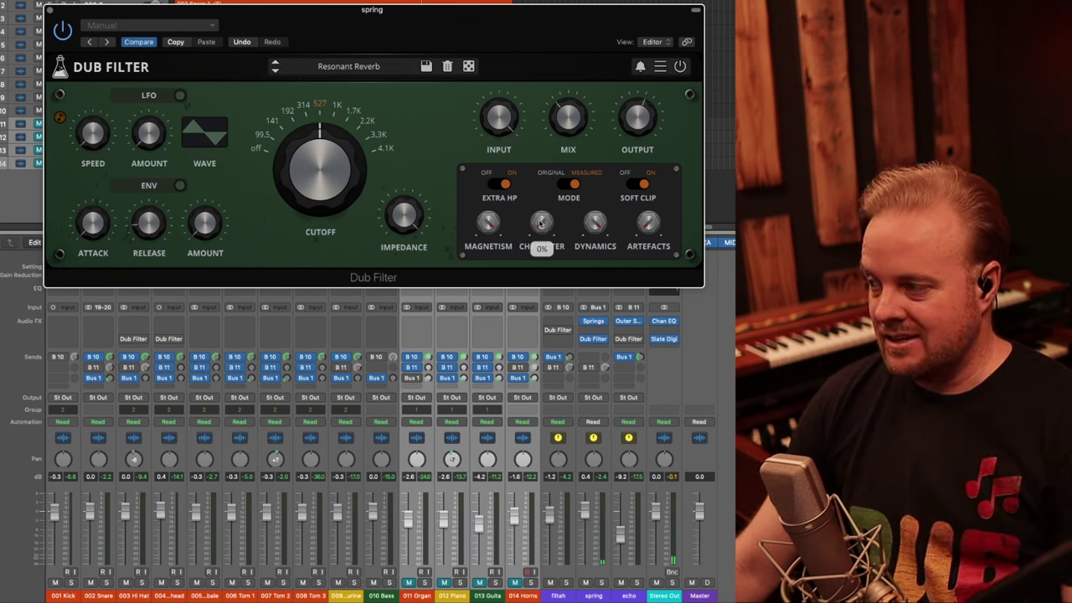
drag(545, 232, 544, 120)
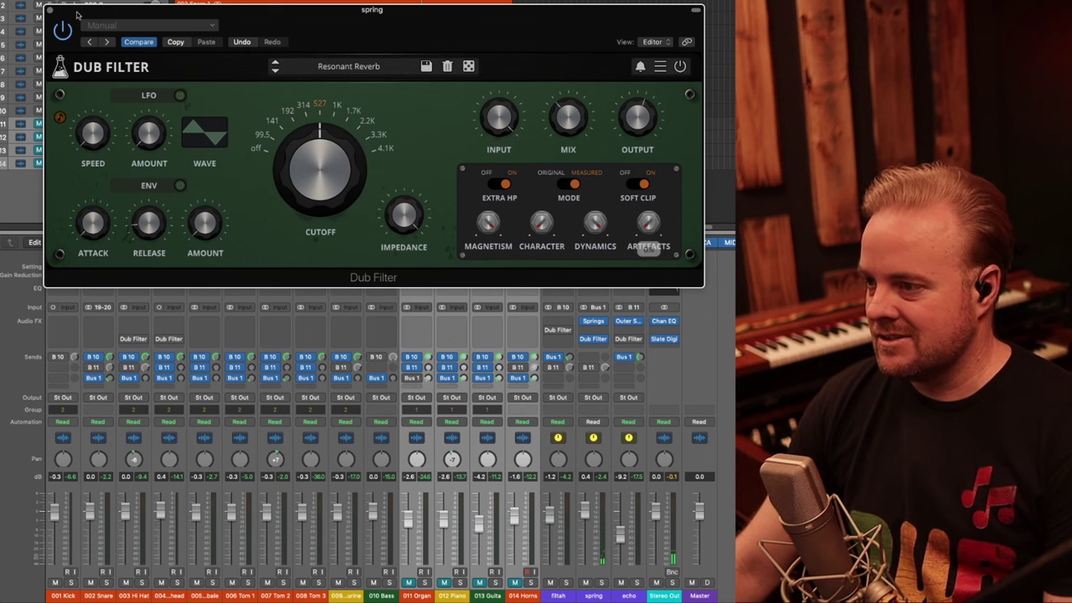
- Resume playback, load the Big Reso Knob preset, adjust its output, and sweep the cutoff up to 1K and down to 250
key(space)
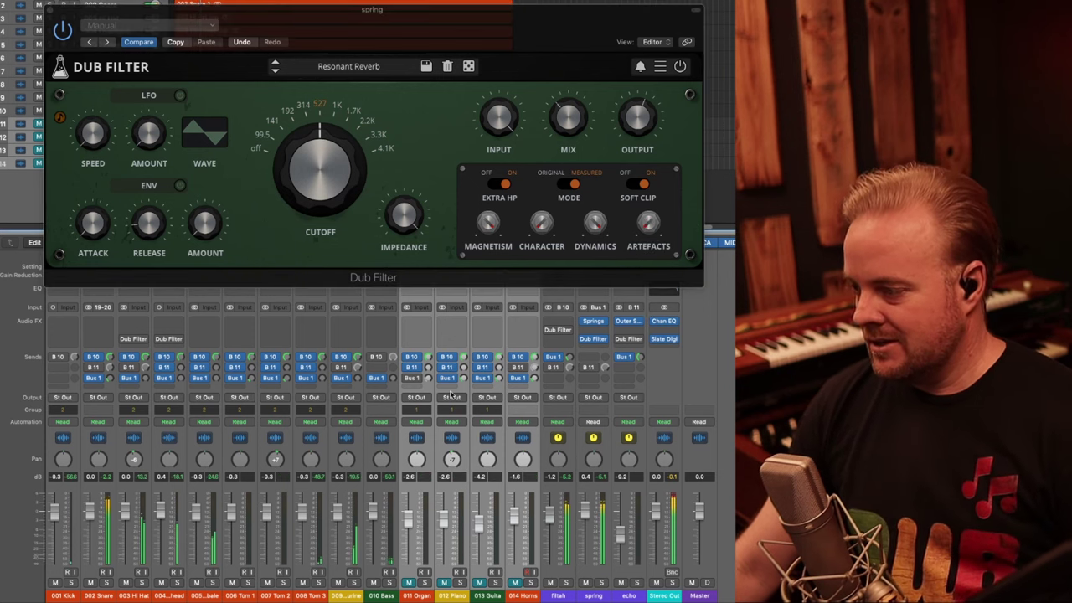
click(303, 67)
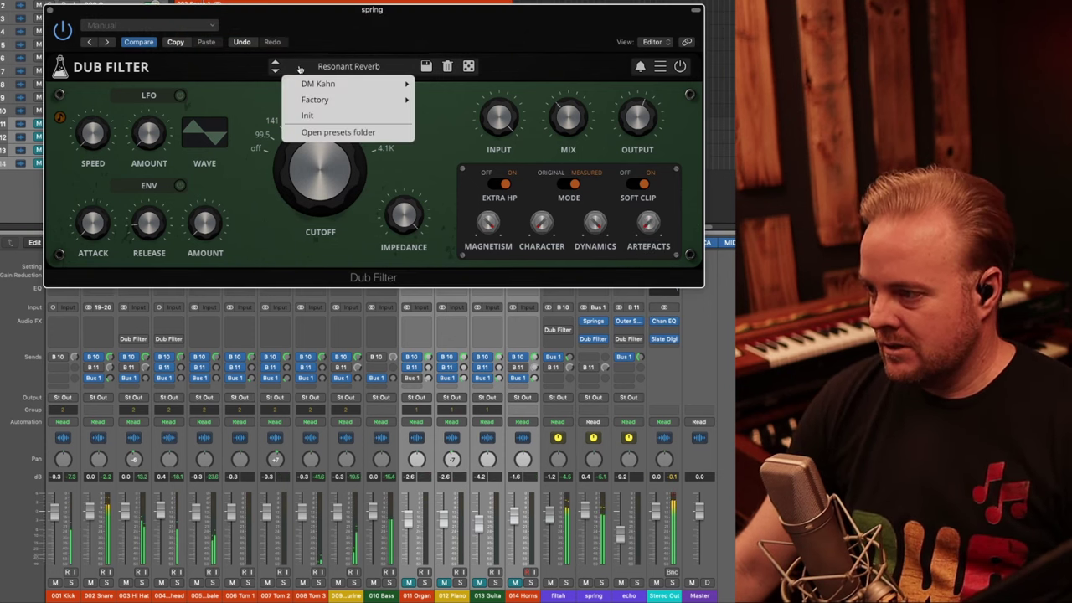
mouse_move(328, 102)
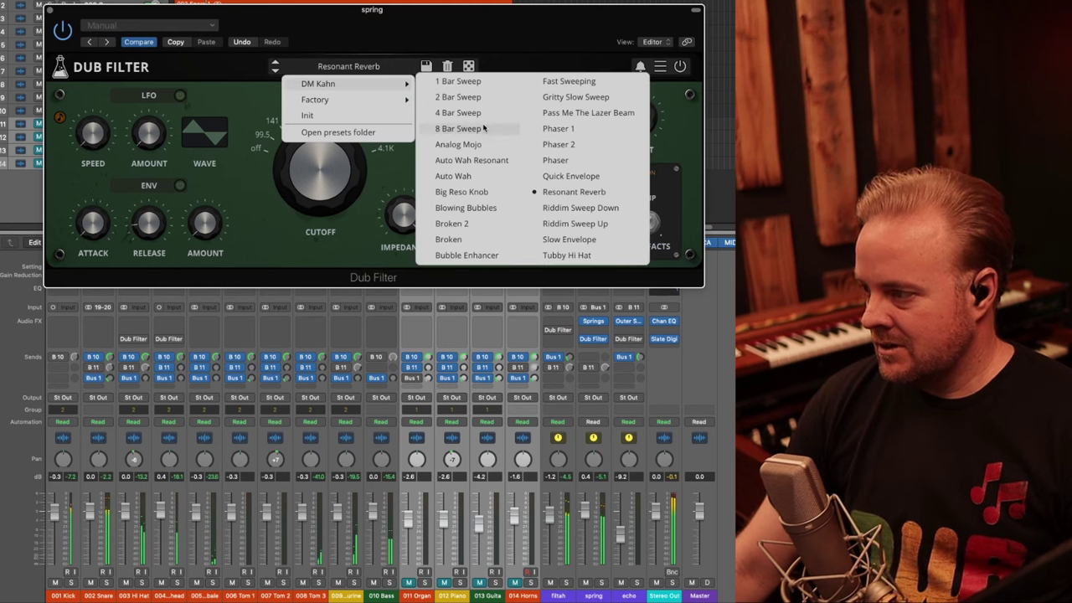
click(485, 199)
drag(321, 183, 312, 230)
drag(644, 127, 644, 118)
drag(312, 140, 317, 111)
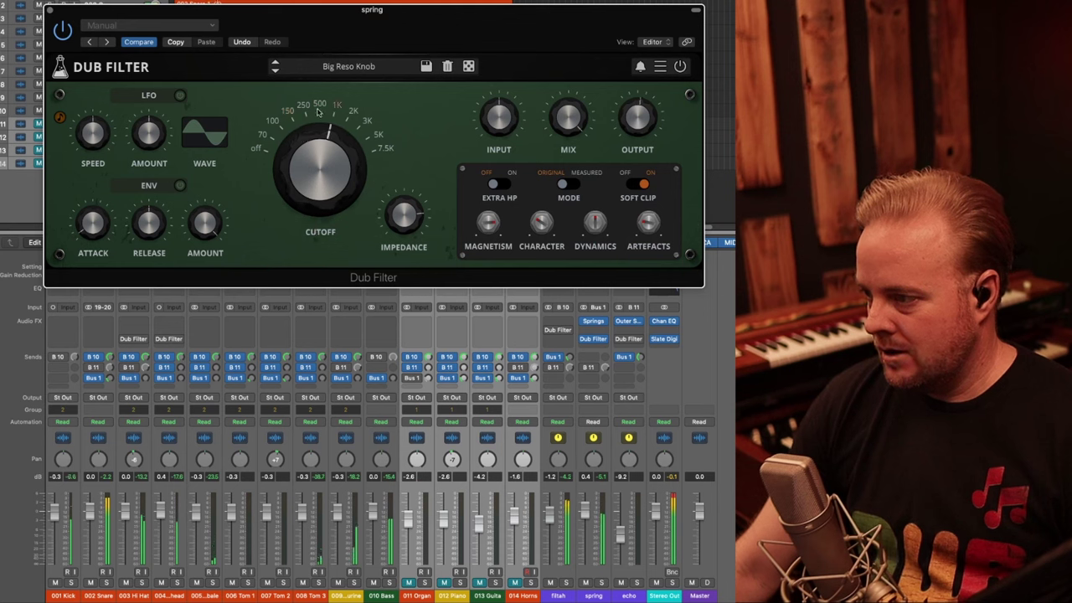
drag(322, 155, 312, 189)
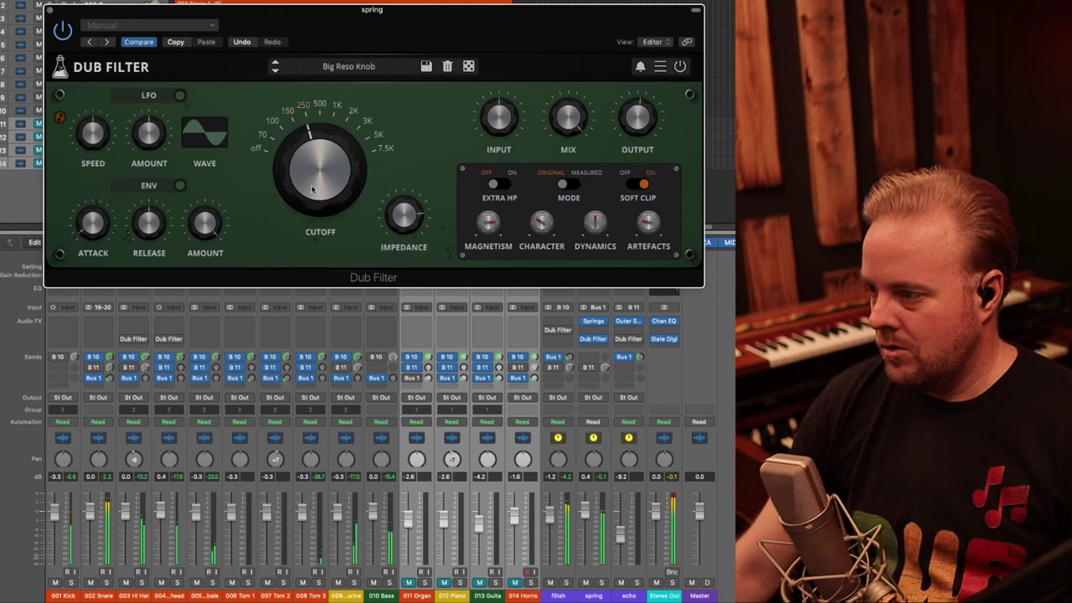
- Enable the LFO on Big Reso Knob, slow its speed to 0.041 Hz, and raise its amount
click(180, 96)
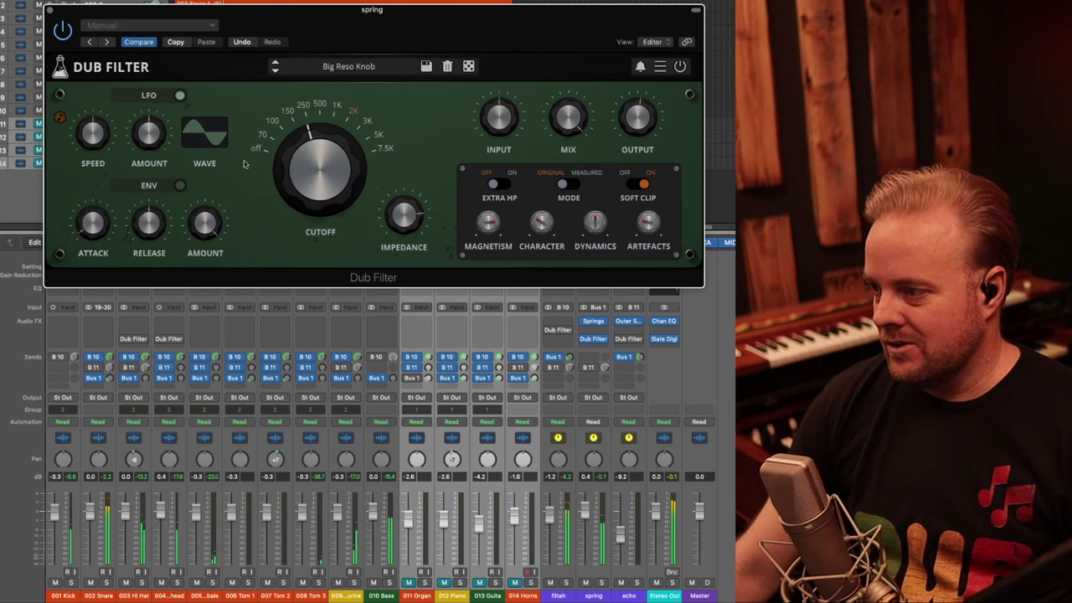
drag(97, 133, 98, 156)
drag(157, 135, 163, 110)
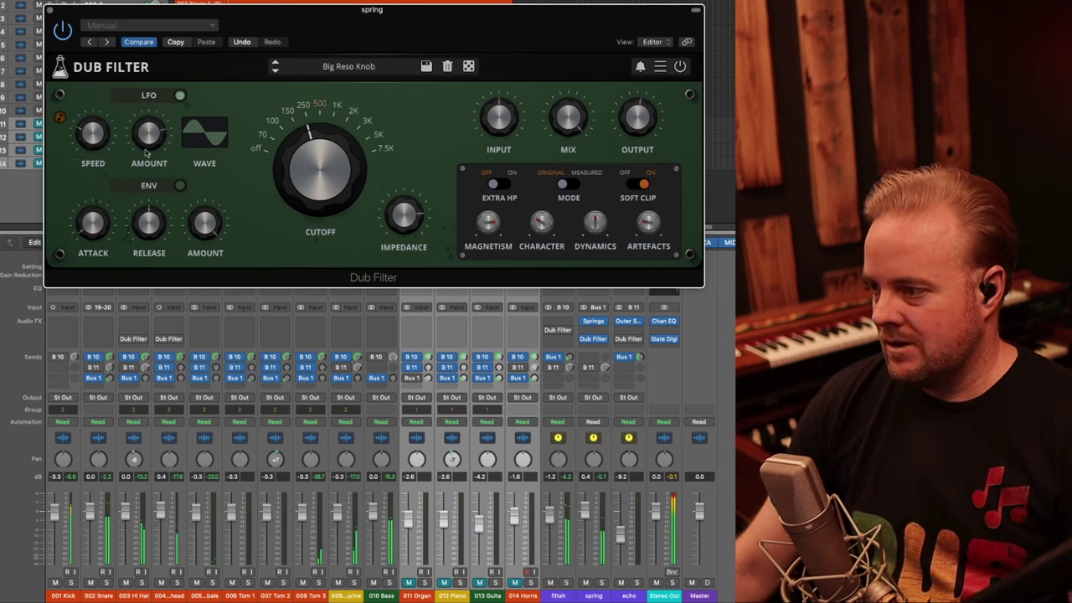
mouse_move(97, 140)
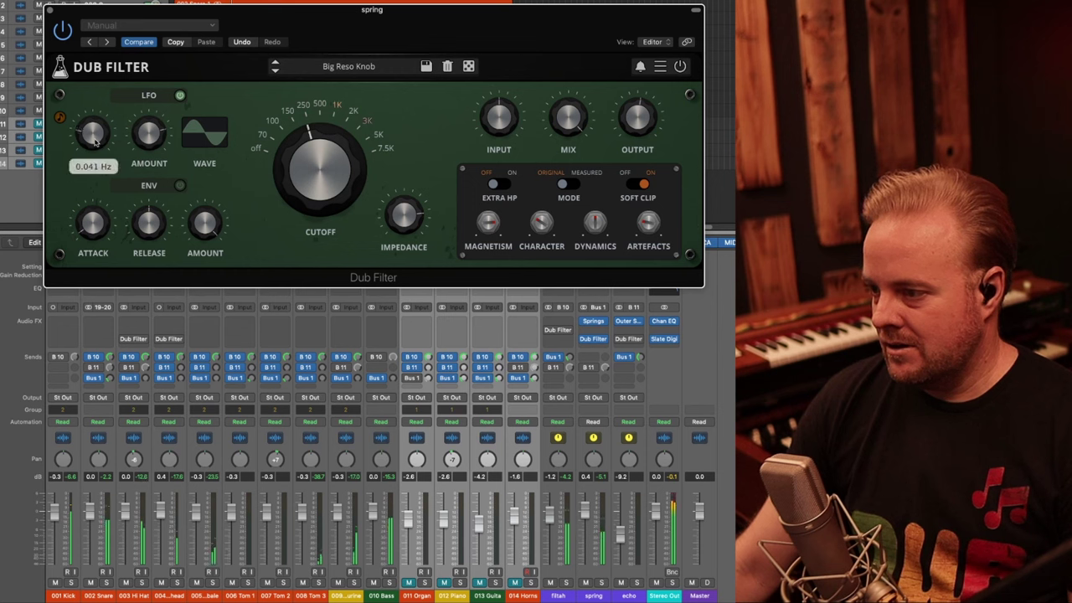
- Set the spring filter's impedance to 68%, readjust its LFO amount, and switch it to the Bubble Enhancer preset
mouse_move(405, 236)
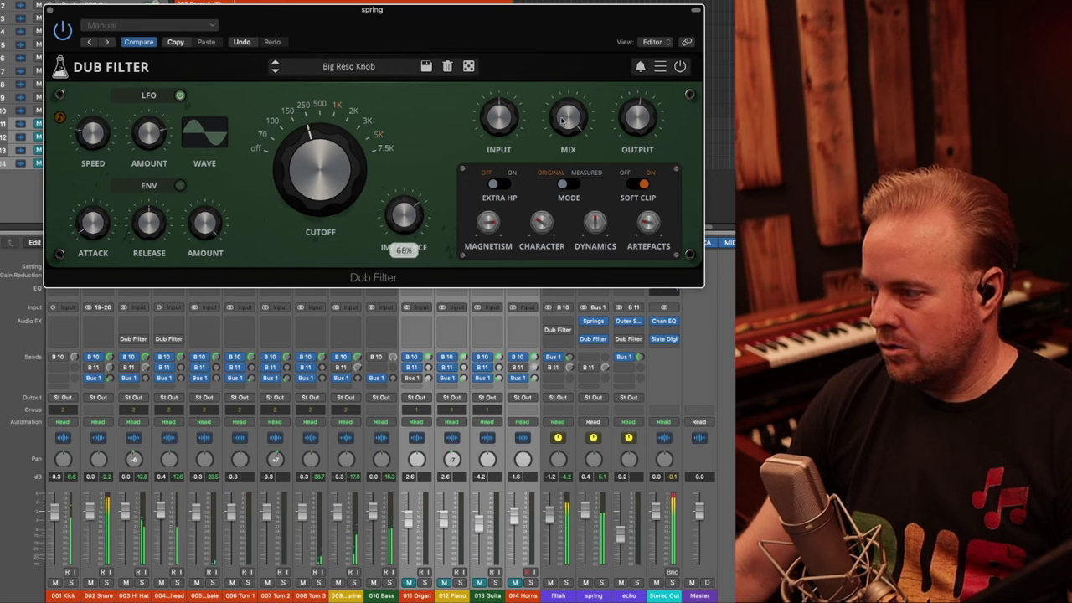
mouse_move(154, 147)
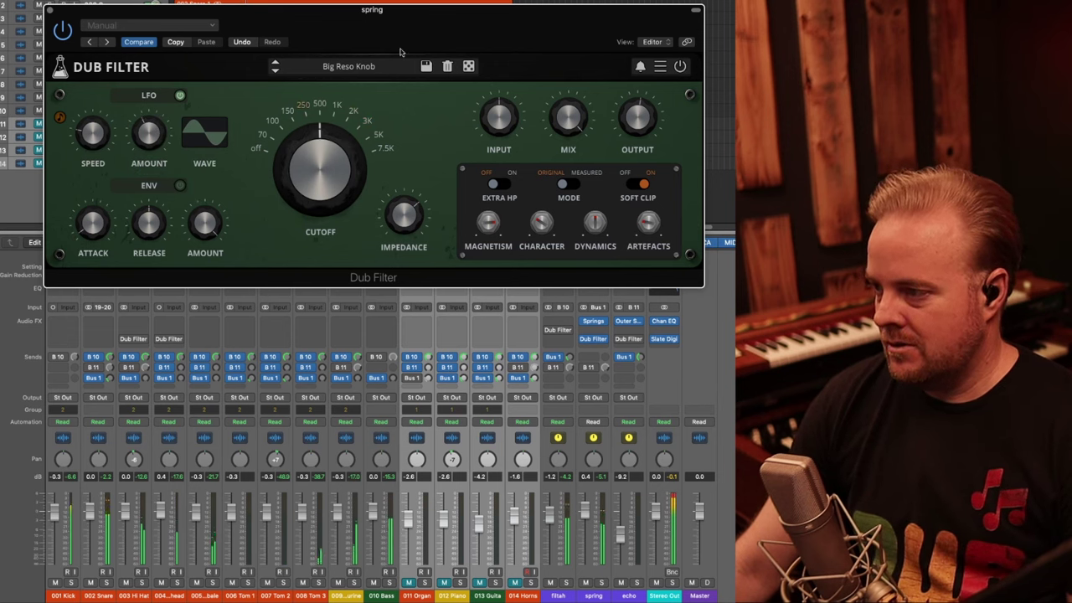
click(338, 67)
mouse_move(349, 87)
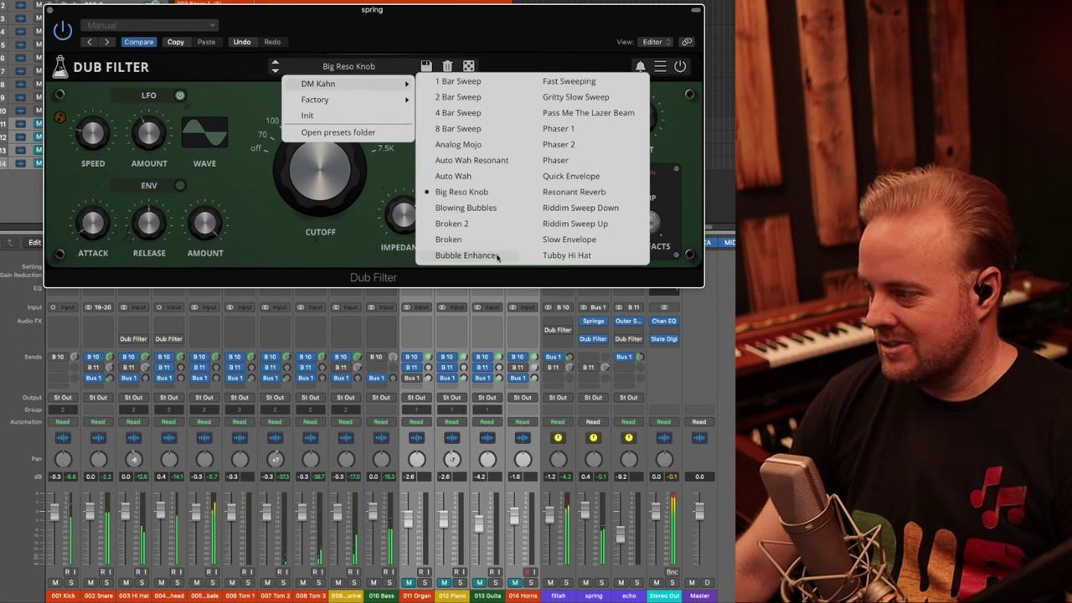
- Load the Blowing Bubbles preset on the spring filter, then on the filtah channel's Dub Filter while the spring filter is bypassed
click(375, 67)
mouse_move(383, 89)
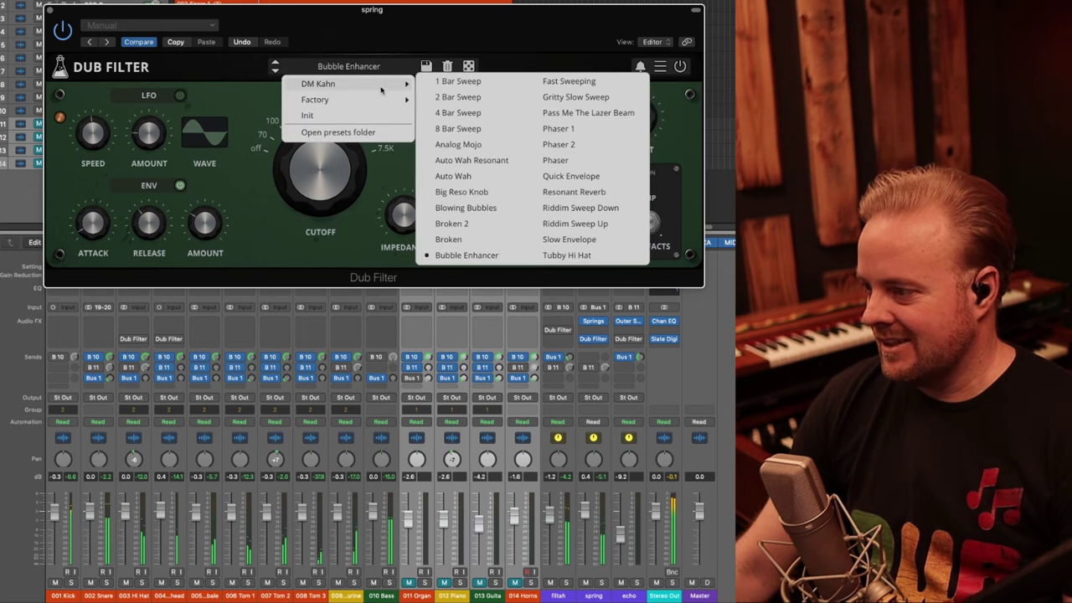
click(466, 208)
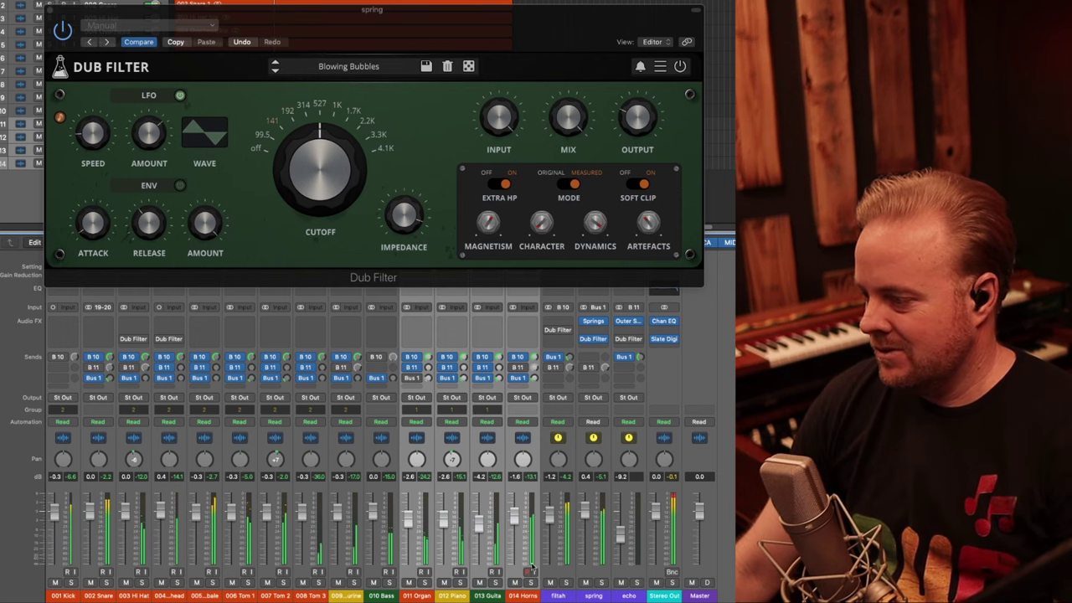
click(558, 331)
click(345, 56)
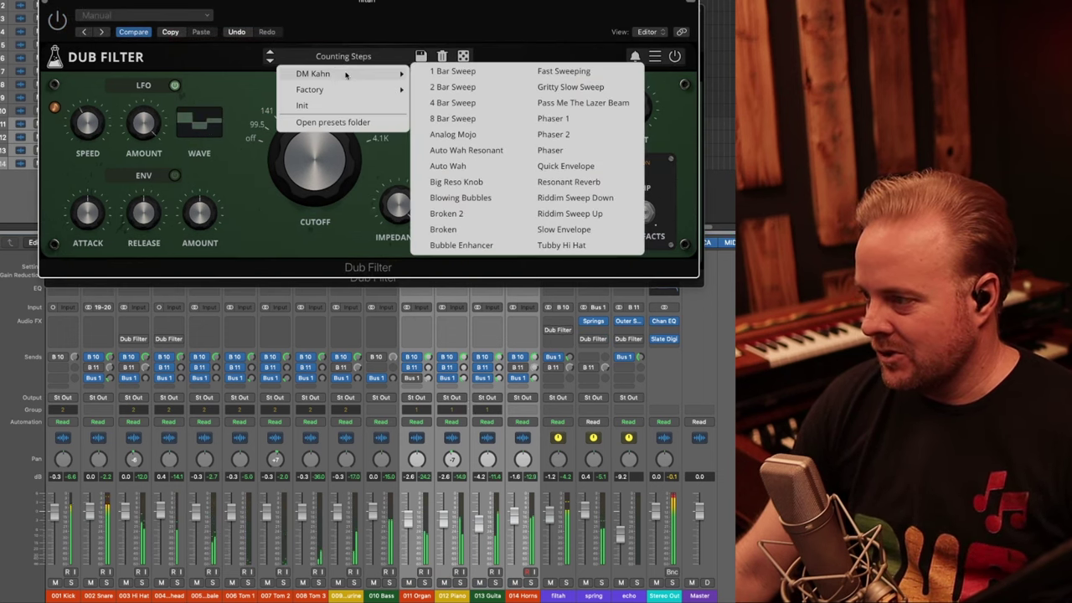
click(446, 198)
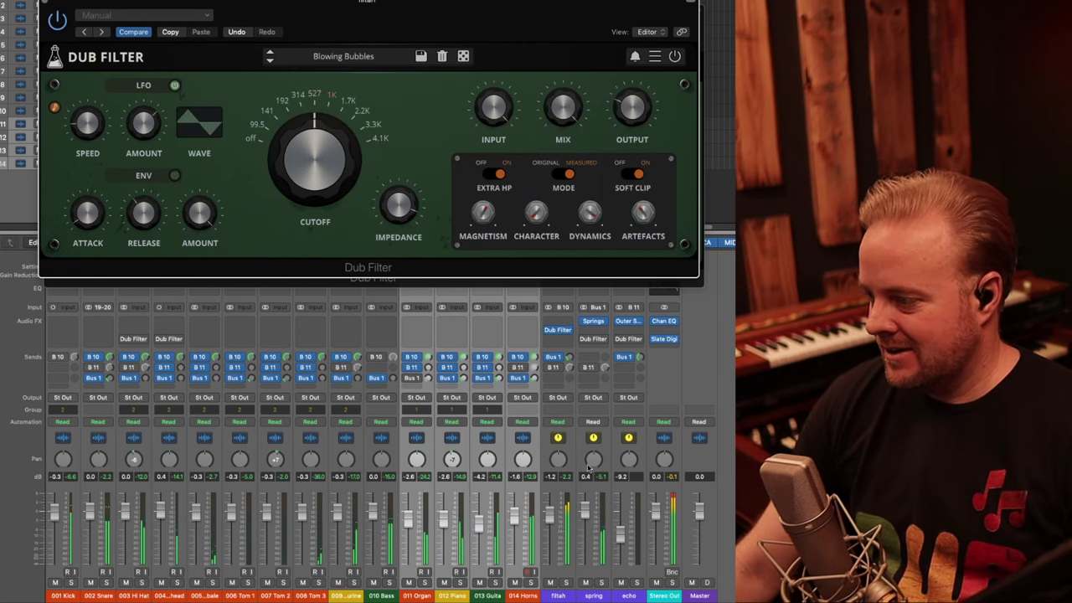
- Lower the filtah fader to -7.4 dB and solo the organ, piano, guitar and horns channels
drag(549, 515, 543, 541)
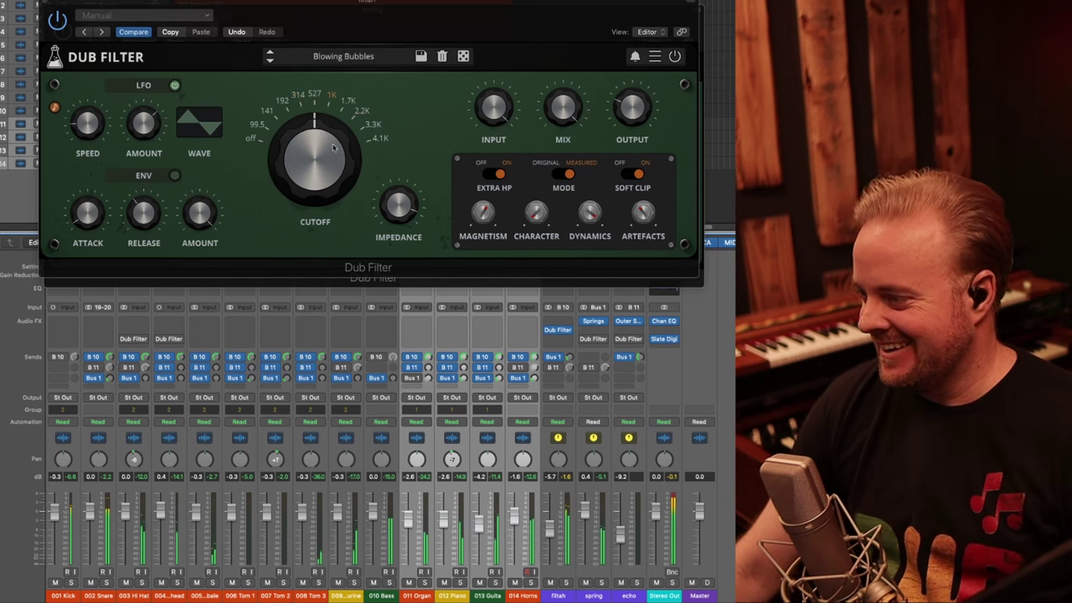
drag(408, 582, 514, 582)
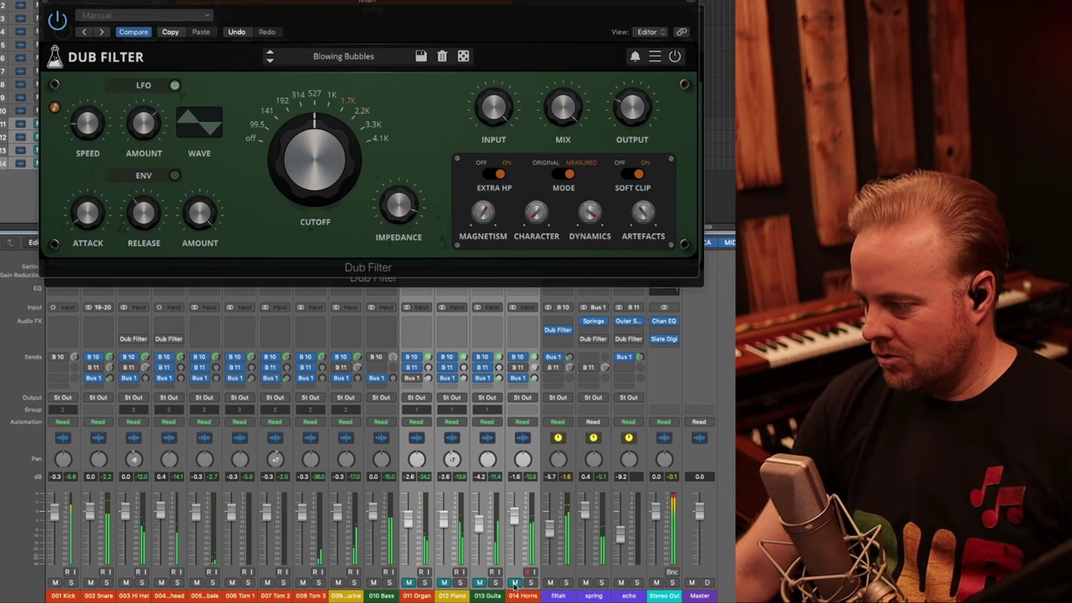
click(494, 583)
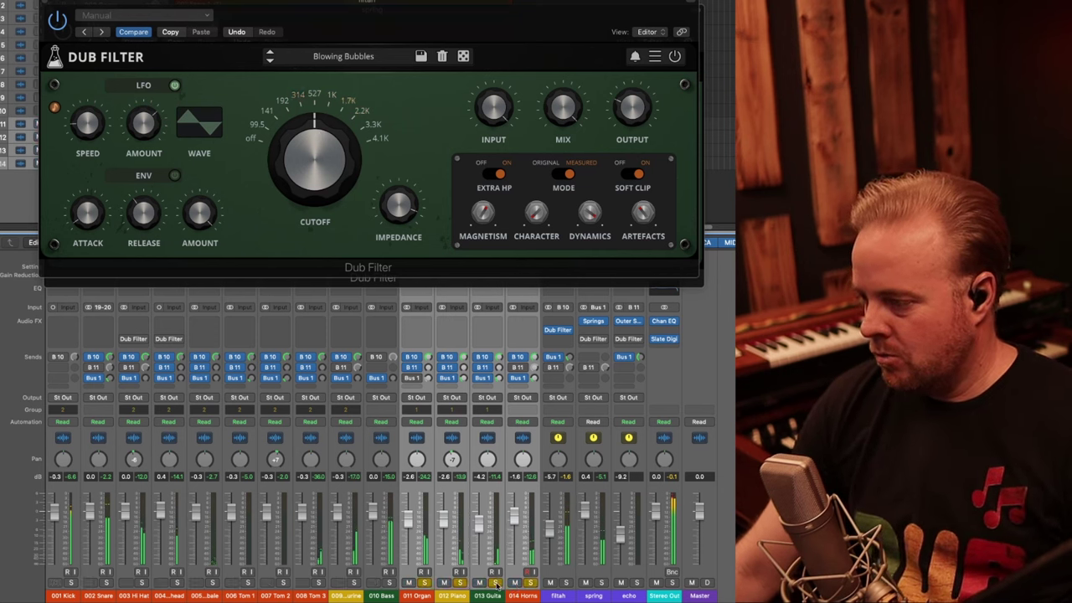
drag(551, 533, 550, 539)
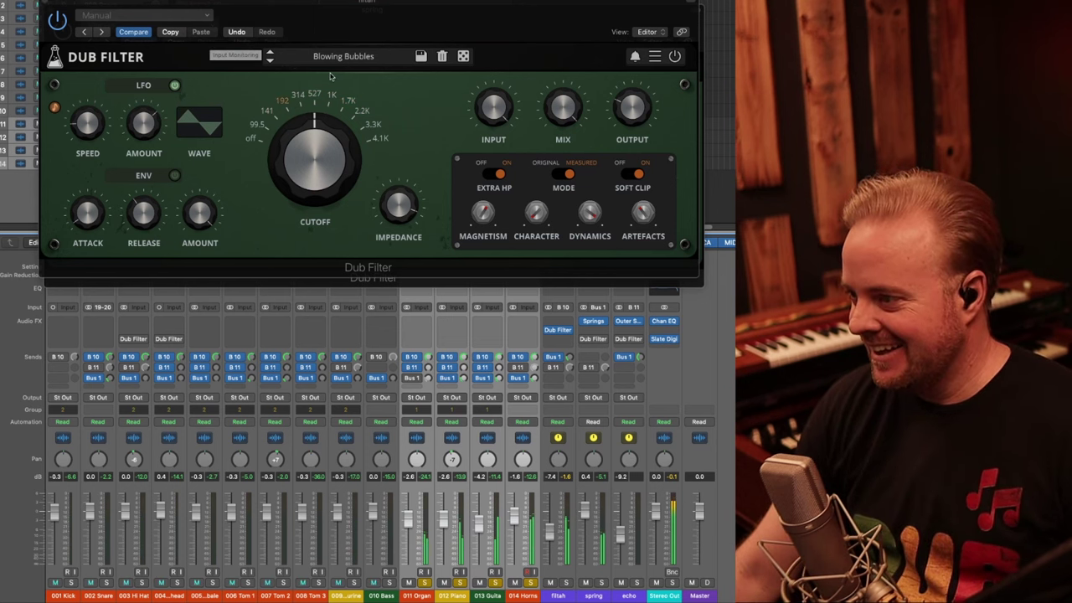
- Bypass the filtah filter, re-enable the spring channel's Dub Filter, and load the 8 Bar Sweep preset on it
click(354, 56)
mouse_move(351, 88)
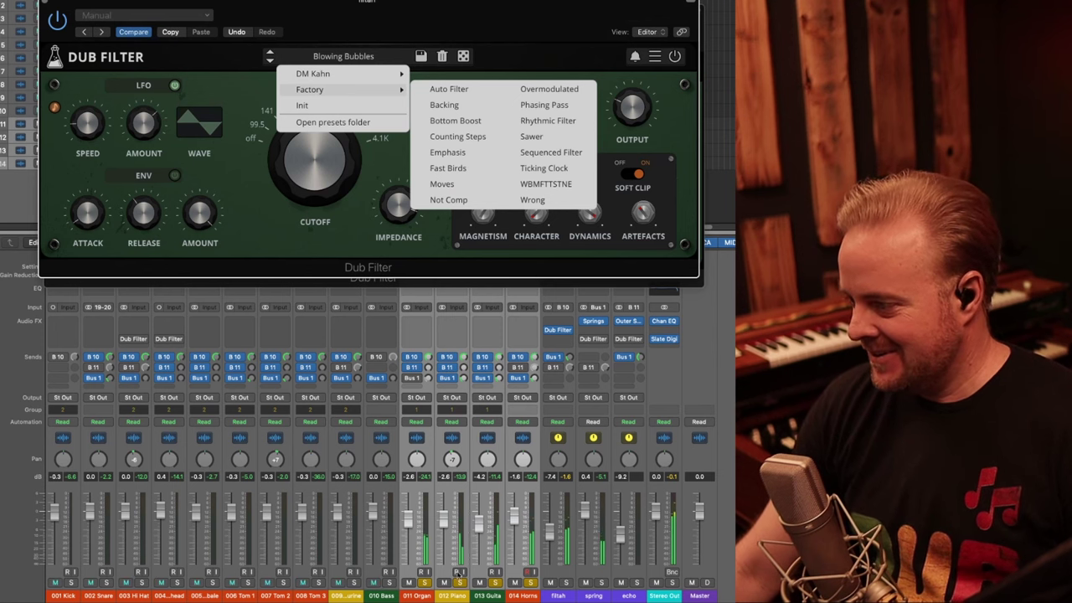
click(575, 330)
click(596, 338)
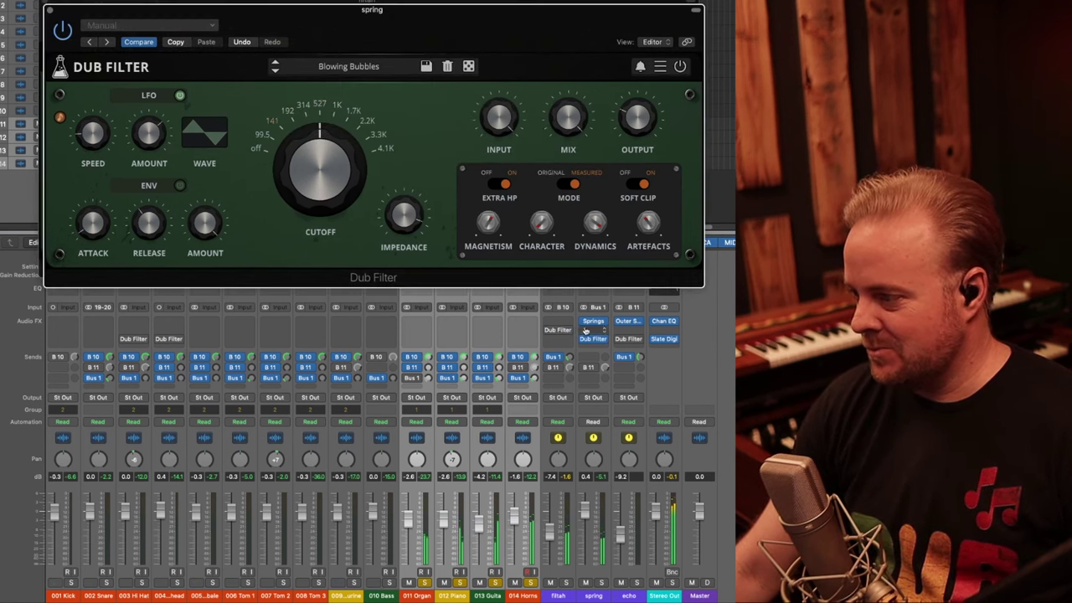
click(360, 70)
mouse_move(355, 88)
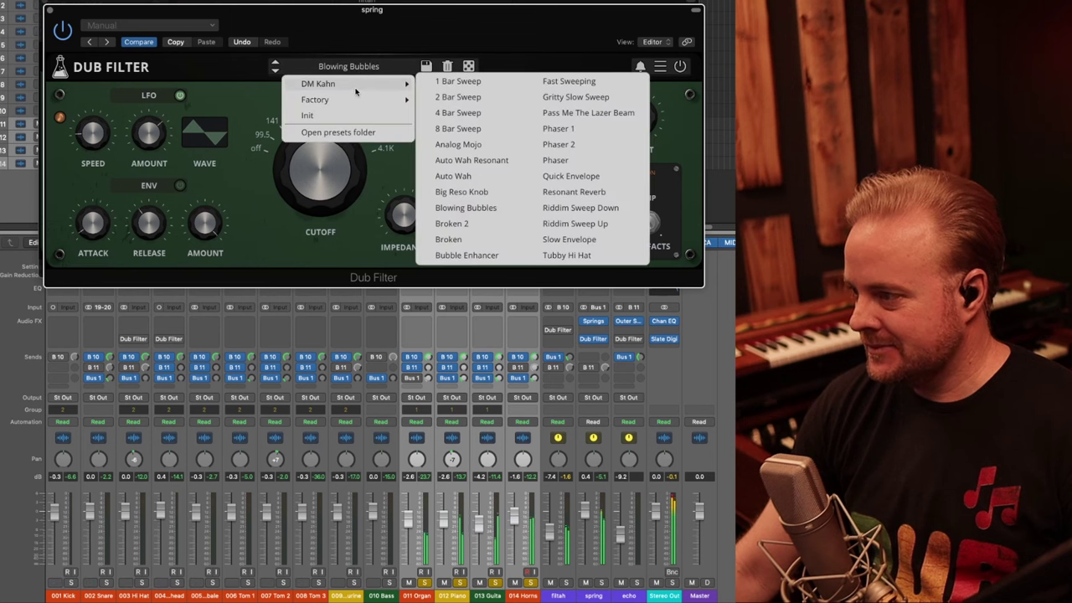
click(469, 129)
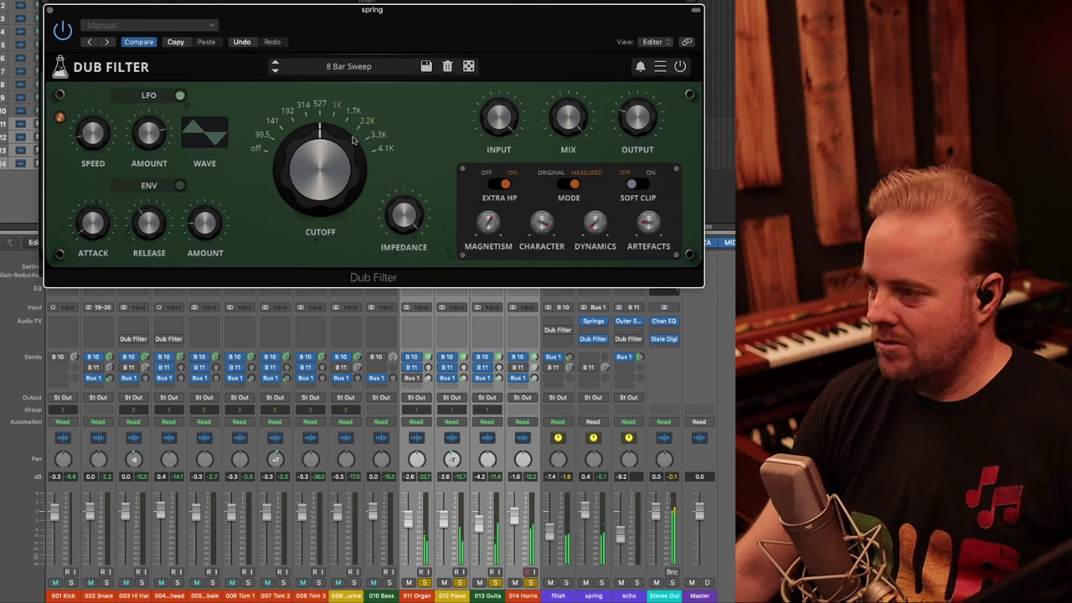
- Bypass the spring filter, enable the echo channel's Dub Filter, and set Outer Space 2's intensity to 60%
click(583, 340)
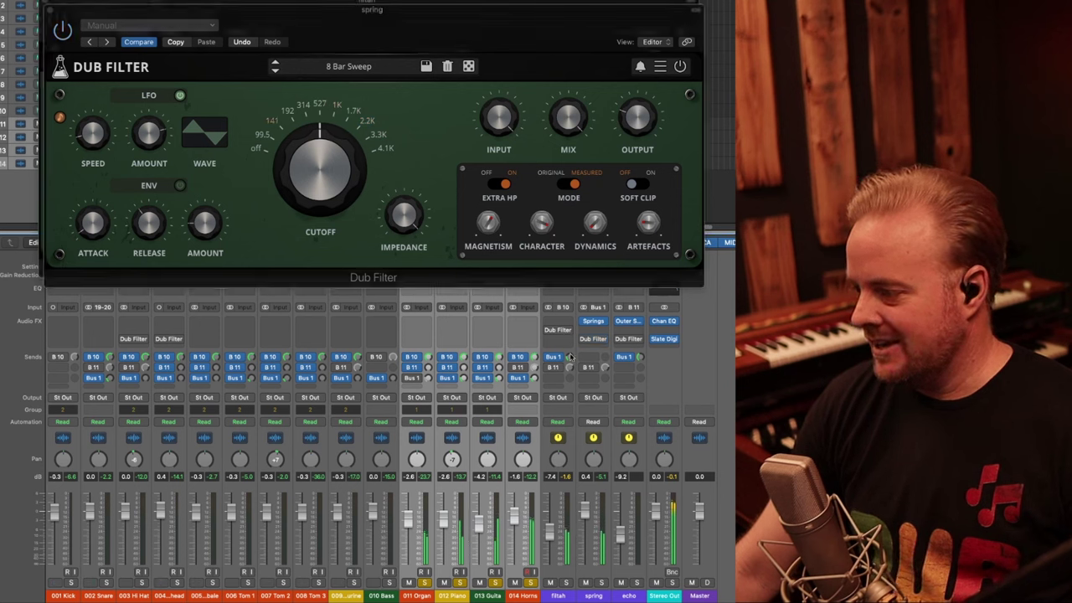
click(631, 323)
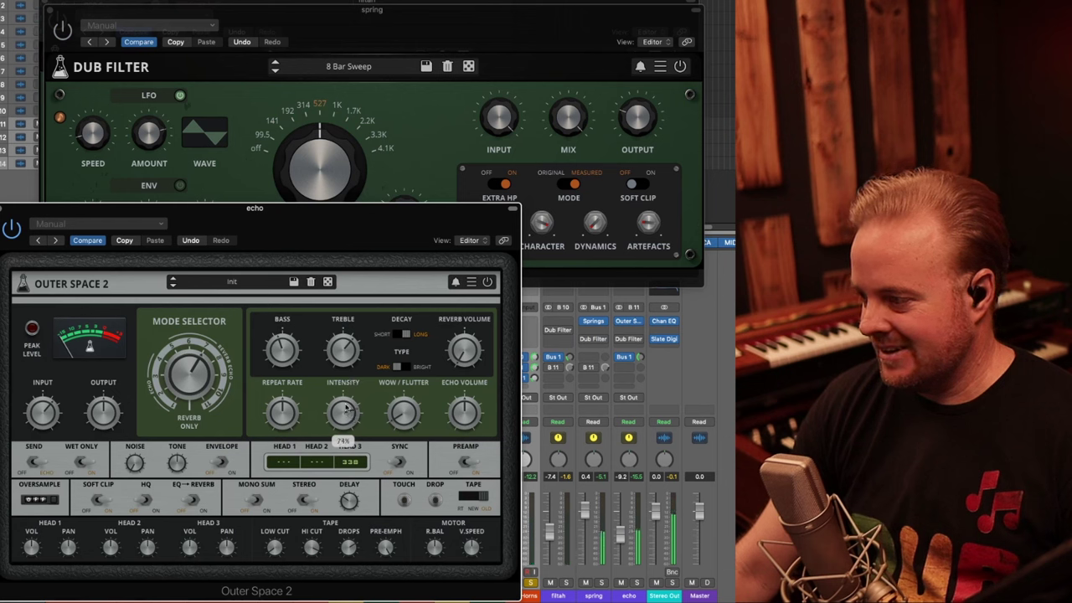
click(628, 339)
click(629, 339)
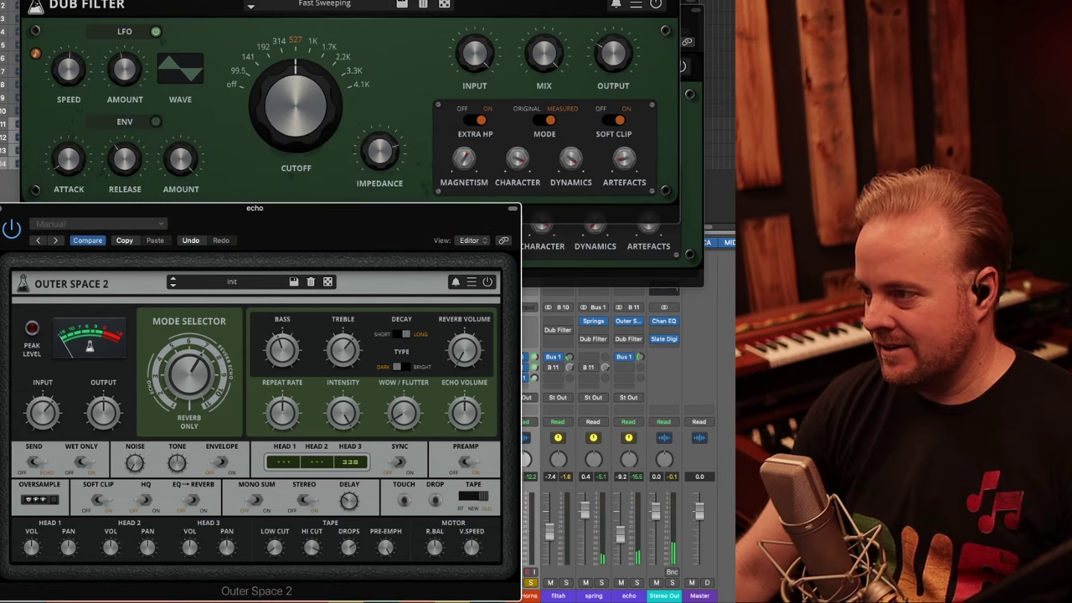
drag(358, 422, 343, 442)
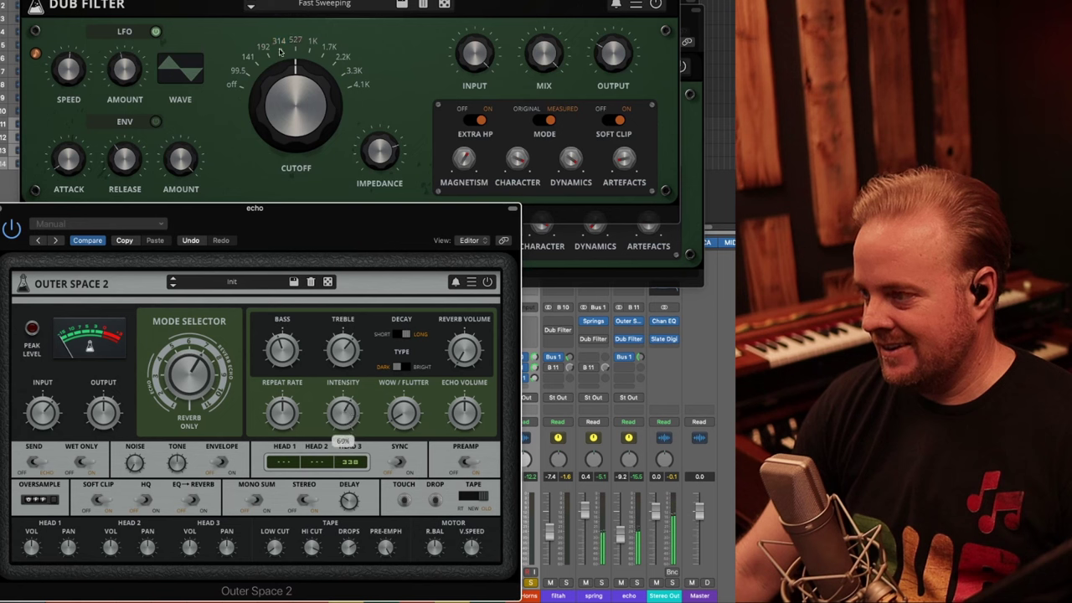
- Load the Gritty Slow Sweep preset on the echo channel's Dub Filter and adjust its LFO speed
click(293, 4)
mouse_move(324, 38)
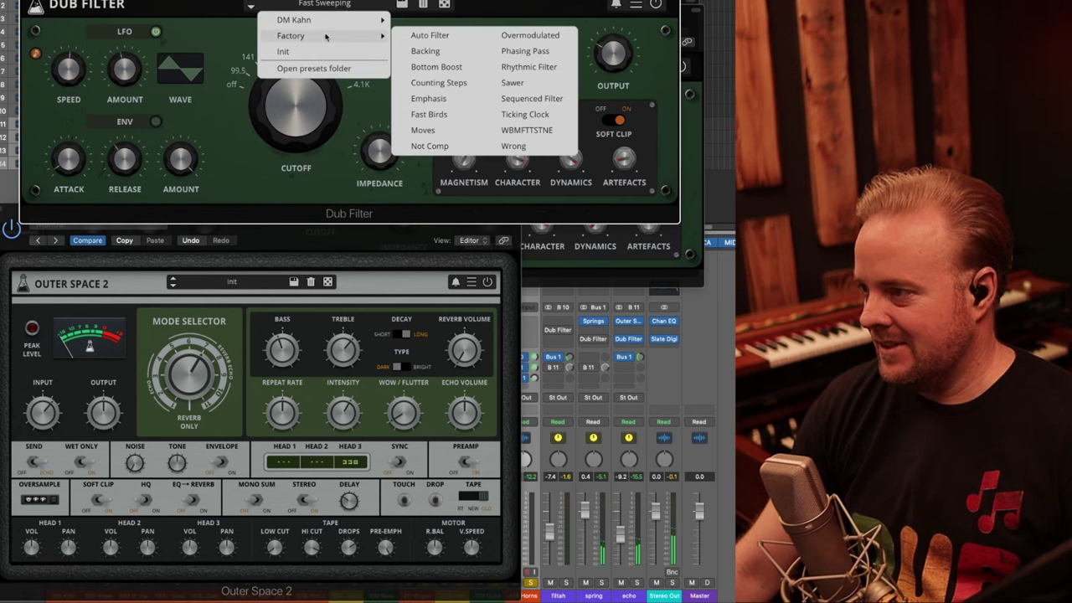
click(545, 35)
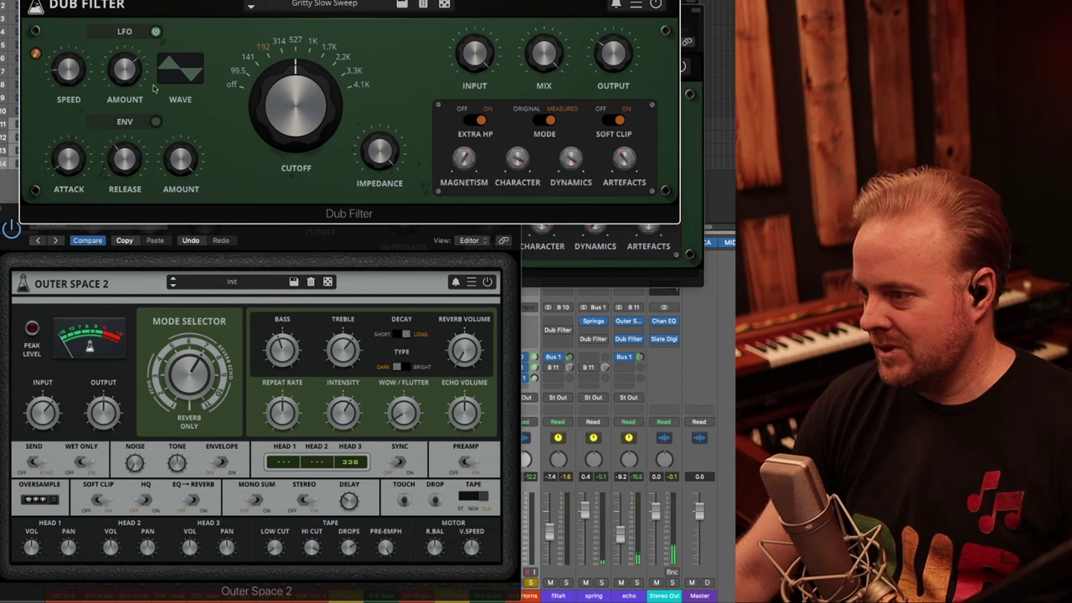
drag(72, 72, 72, 52)
drag(168, 0, 179, 7)
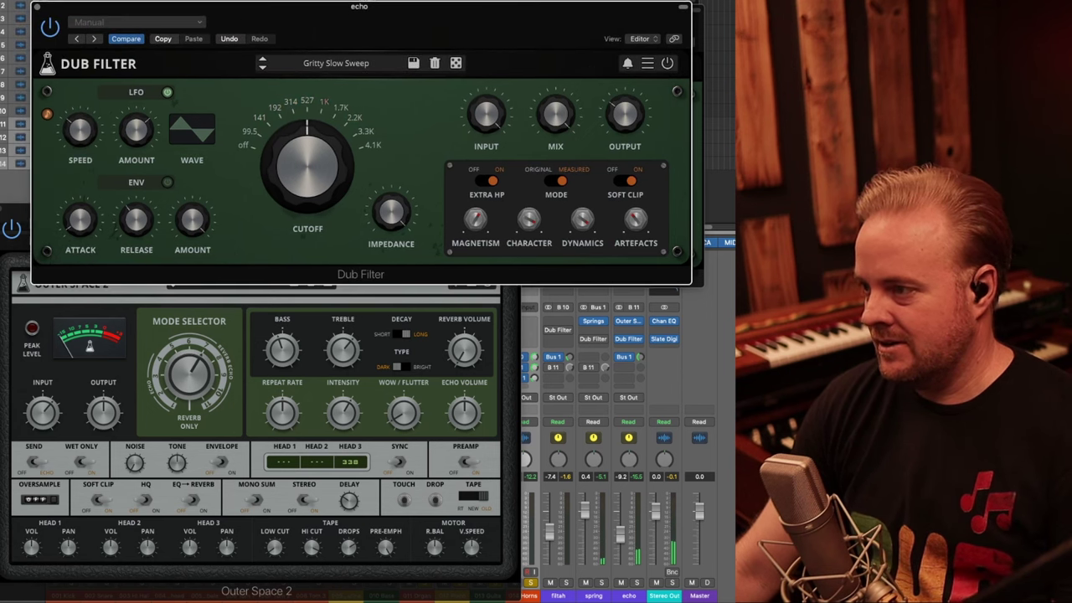
- Lower Artefacts on the echo channel's Dub Filter and set its impedance to 56%
drag(641, 222, 634, 286)
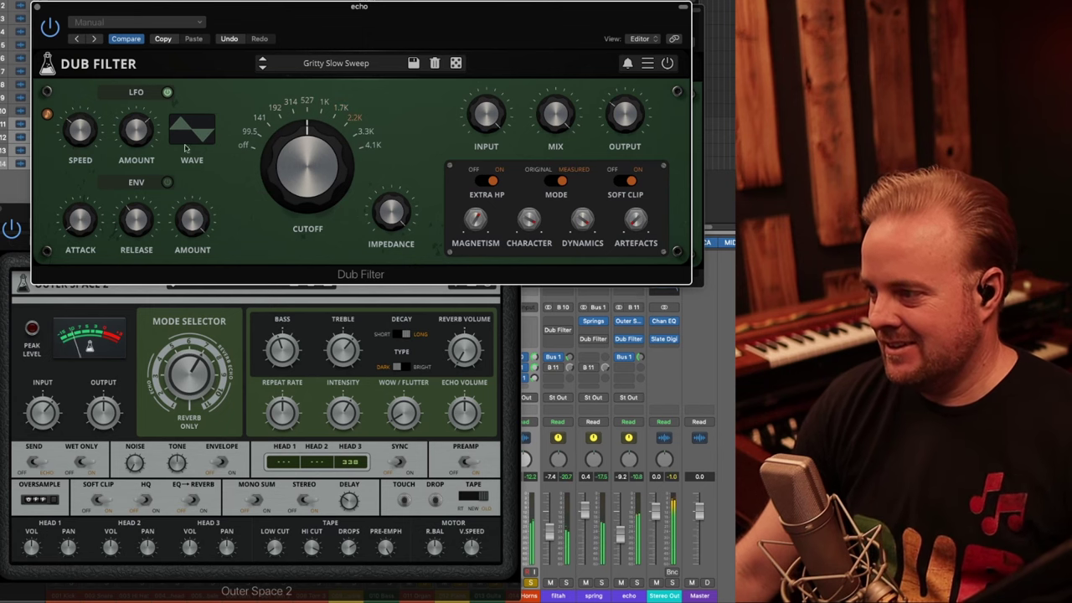
mouse_move(376, 238)
mouse_down()
mouse_move(388, 237)
mouse_move(386, 249)
mouse_up()
drag(411, 10, 419, 0)
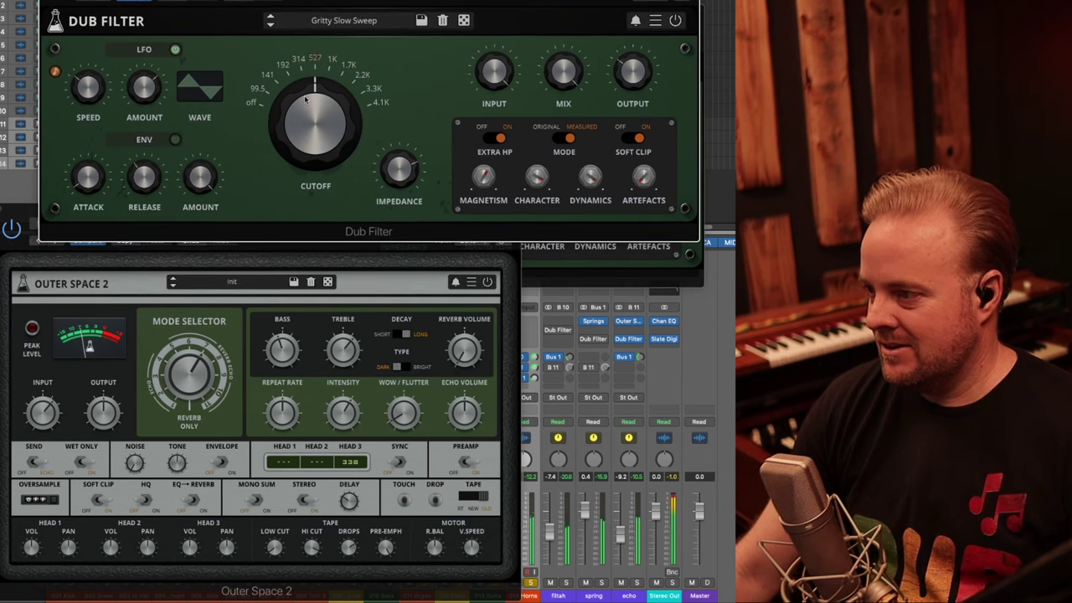
mouse_move(395, 173)
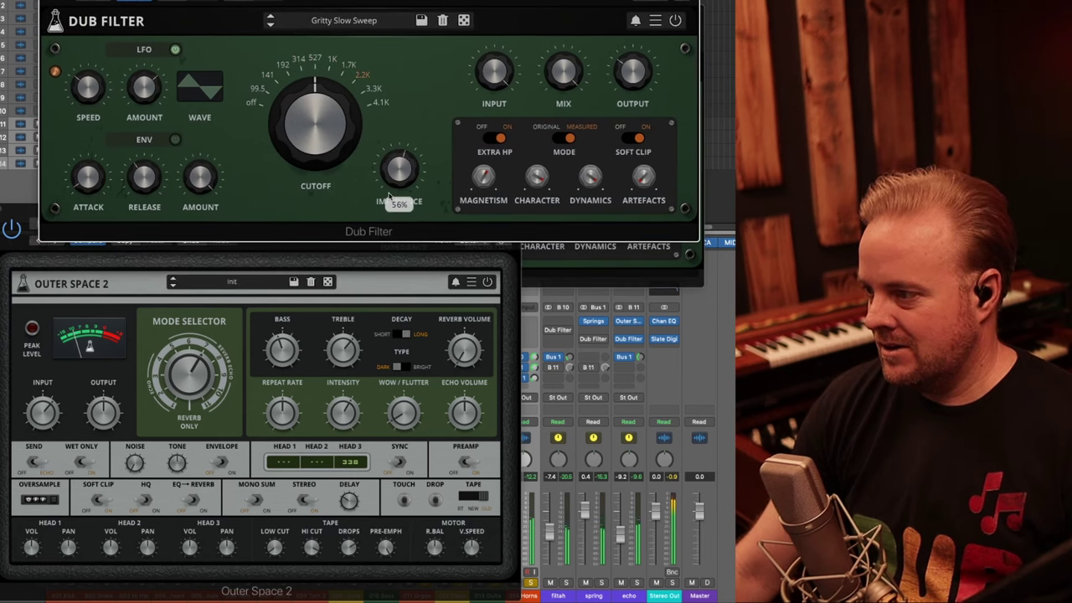
- Re-enable the spring filter, and set Outer Space 2's Wow/Flutter to 87% and its intensity to 65%
click(582, 340)
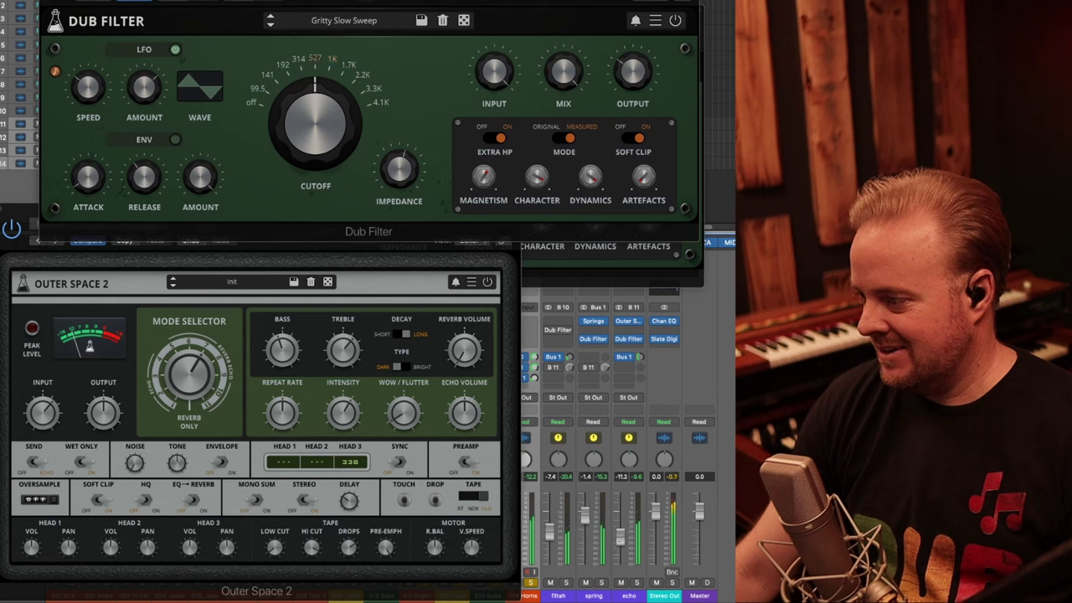
click(332, 408)
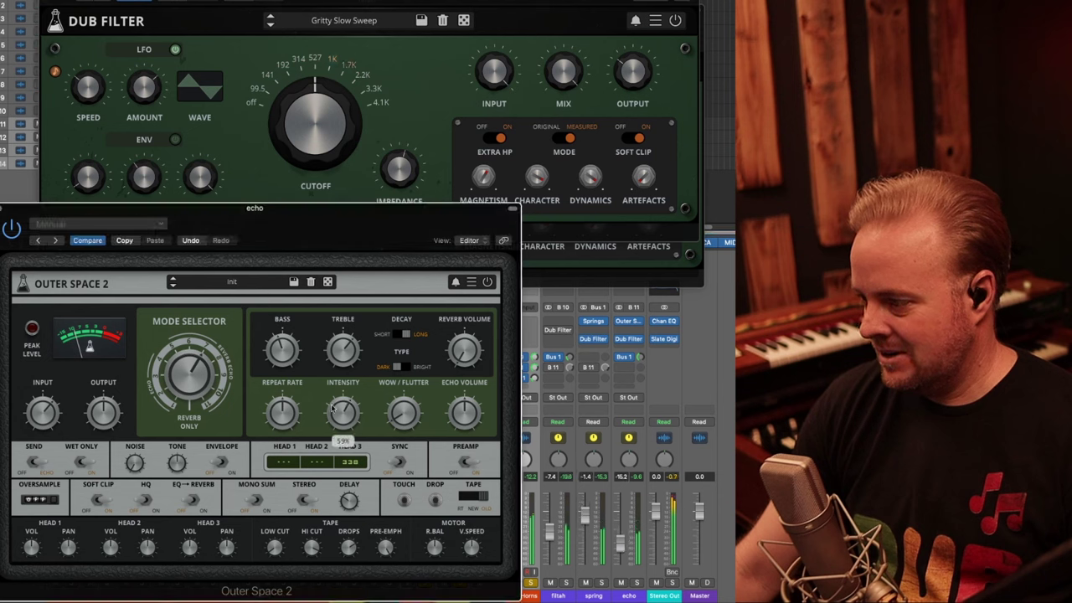
drag(402, 412, 398, 292)
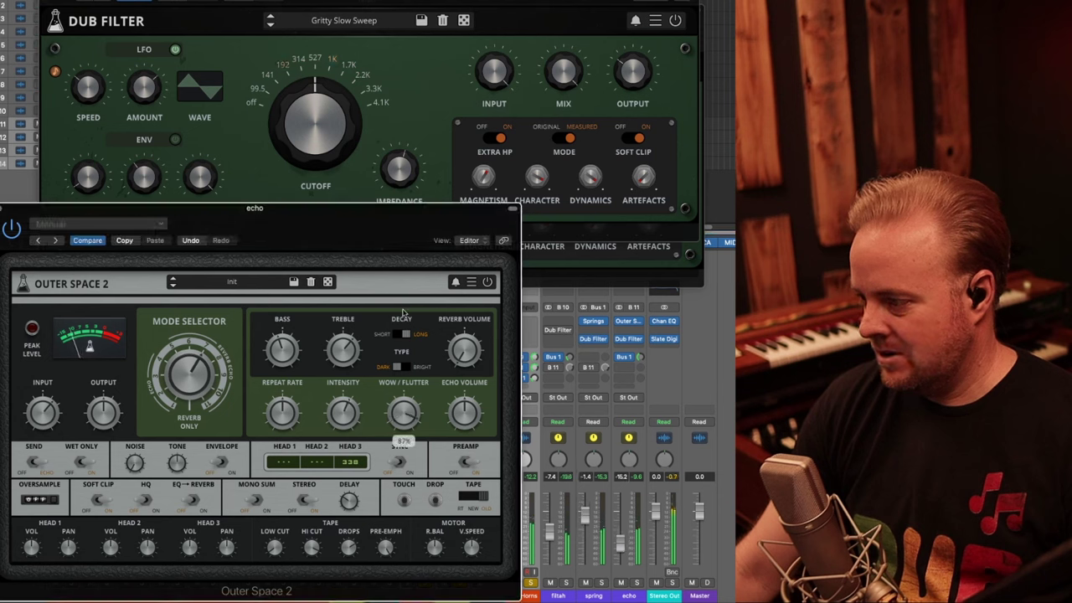
drag(348, 416, 347, 407)
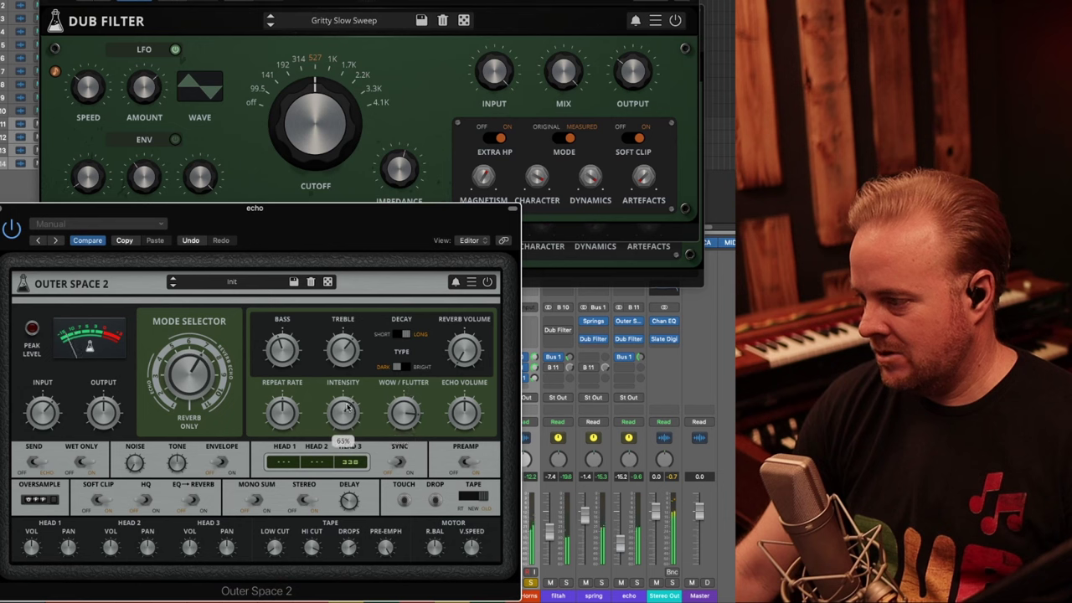
- Vary Outer Space 2's Wow/Flutter, push its intensity up and back down to 55%, and close the echo plug-in
drag(411, 417, 411, 423)
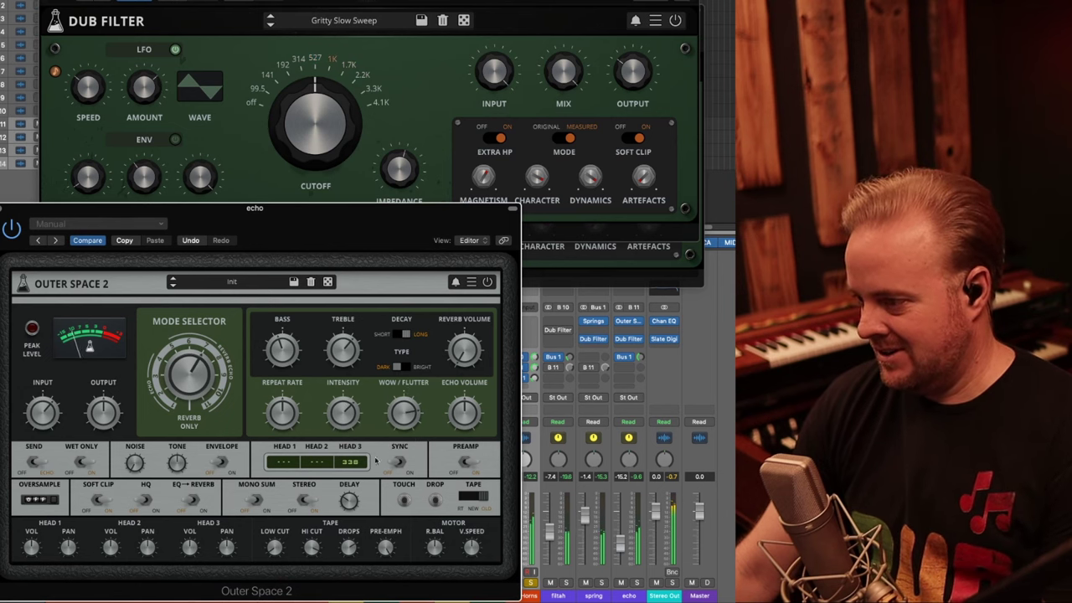
drag(344, 412, 345, 387)
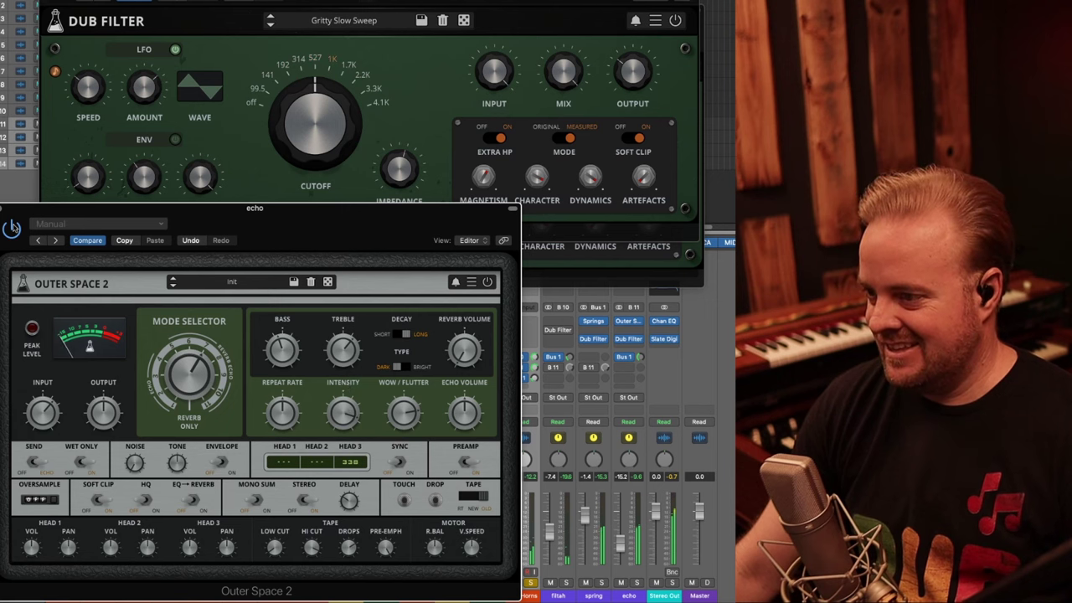
drag(405, 408, 403, 416)
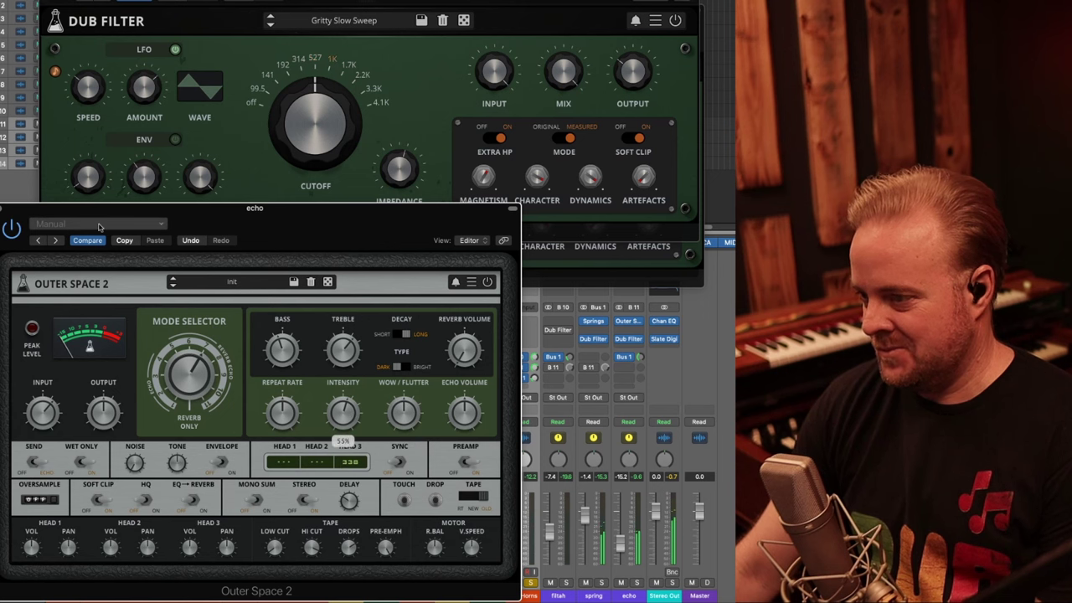
click(1, 207)
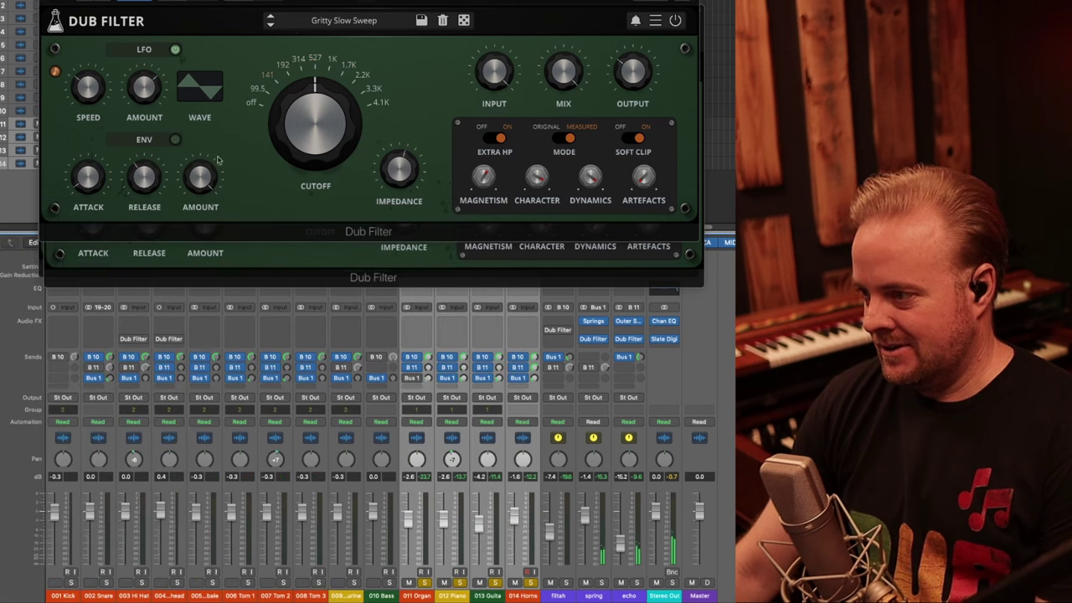